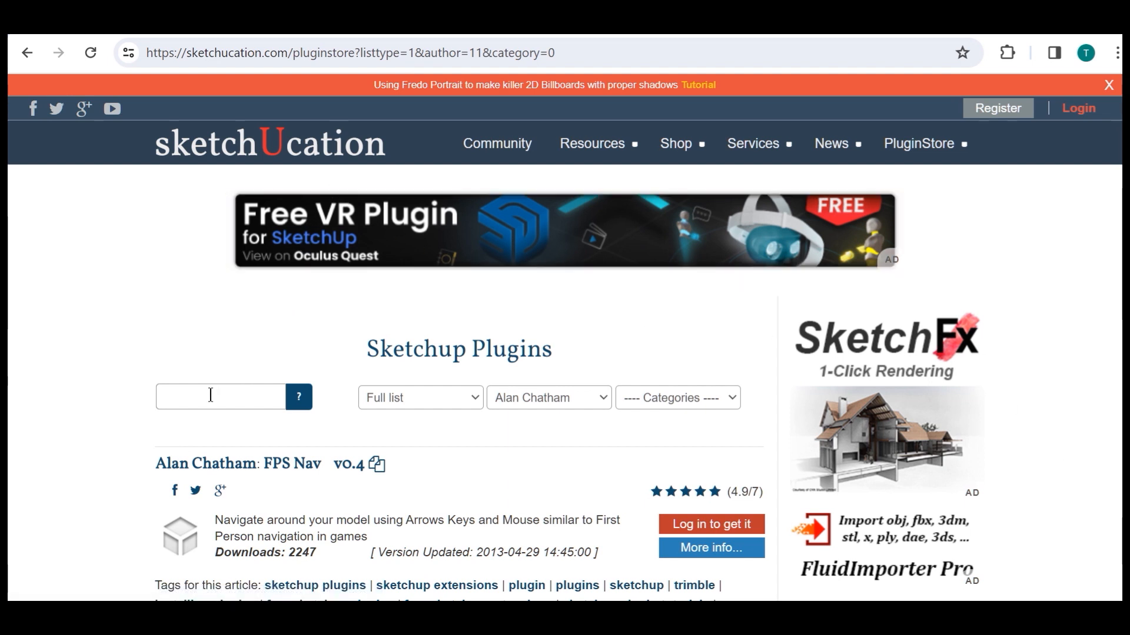
# Search the SketchUcation plugin store for "angular dimensions" and look through the results
pyautogui.click(194, 397)
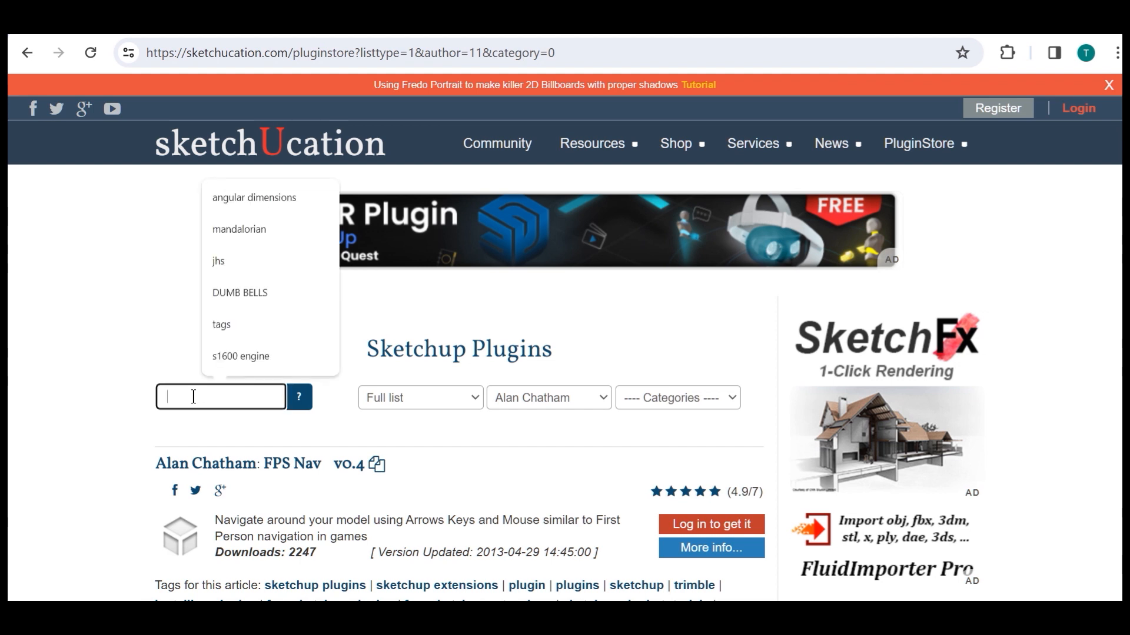
pyautogui.click(245, 200)
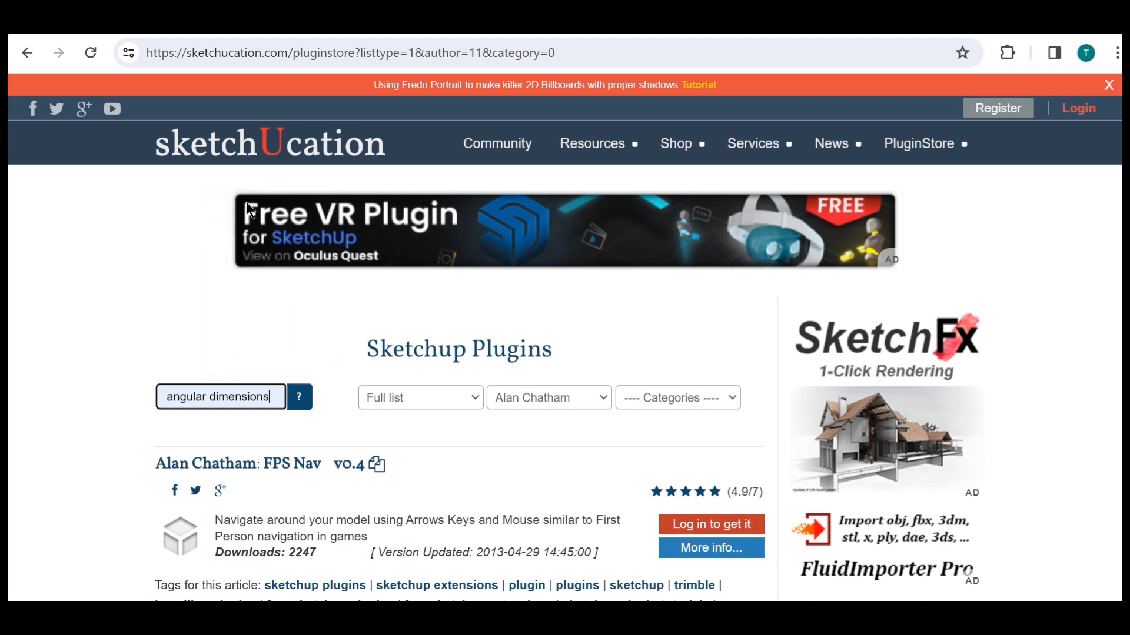
pyautogui.click(298, 398)
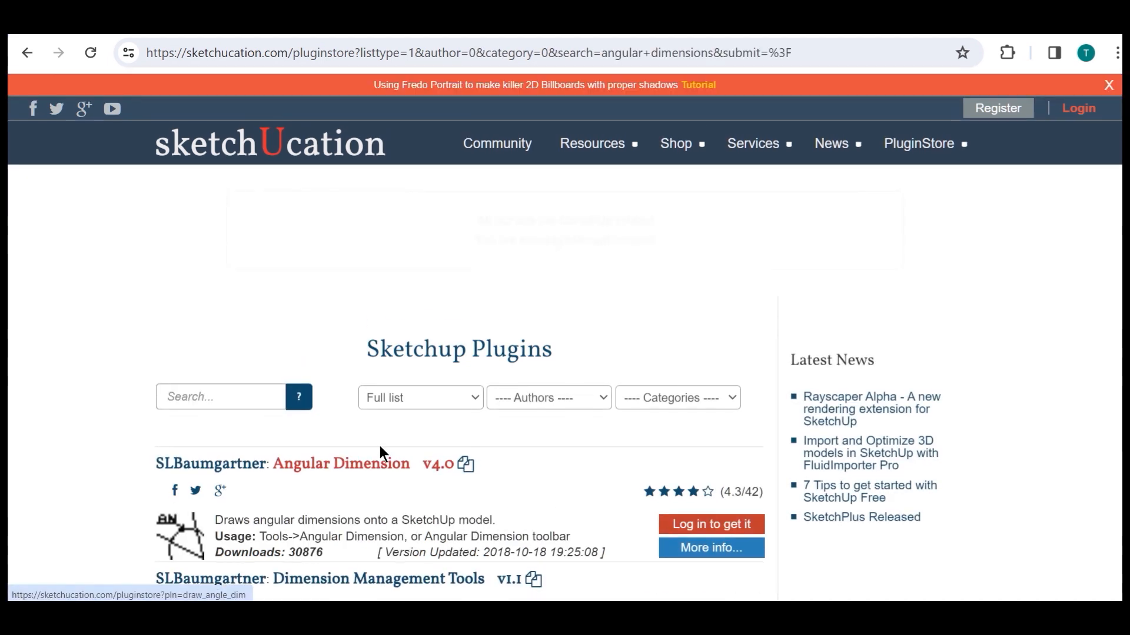
pyautogui.scroll(-3, 542, 468)
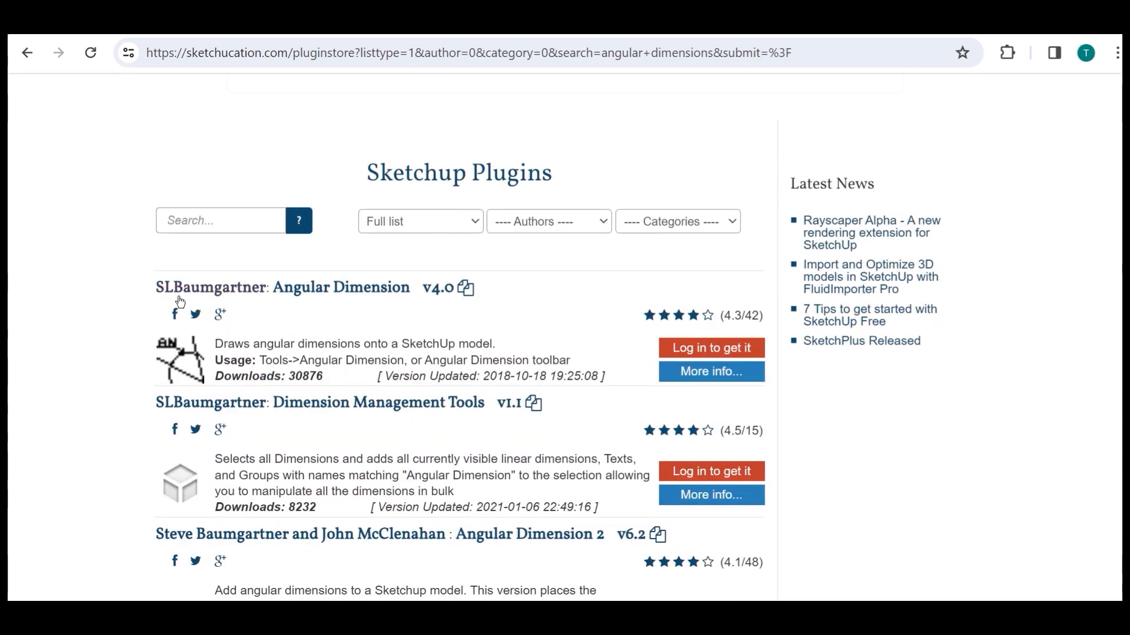
pyautogui.scroll(-3, 303, 479)
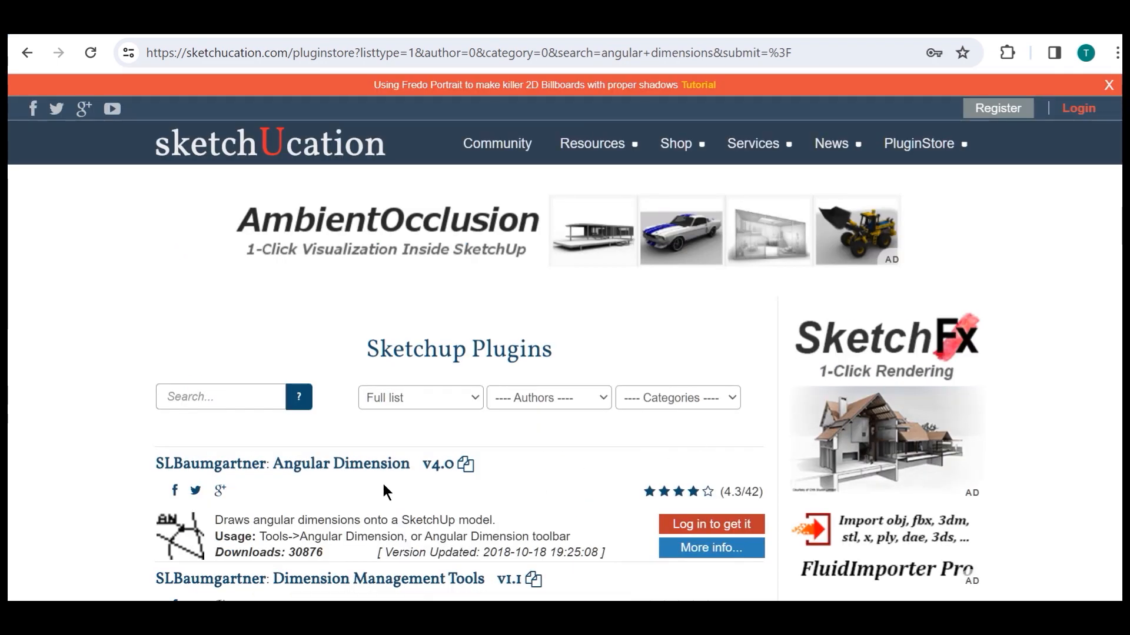
# Log in to the plugin store account and browse the downloadable angular dimension plugins
pyautogui.click(1077, 110)
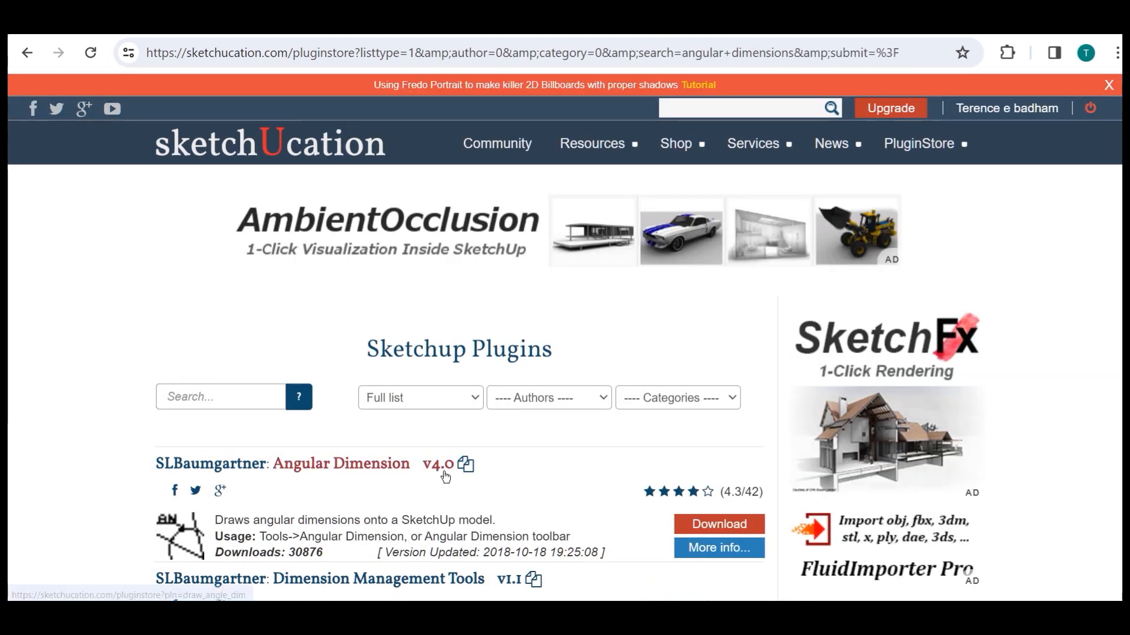
pyautogui.scroll(-1, 445, 477)
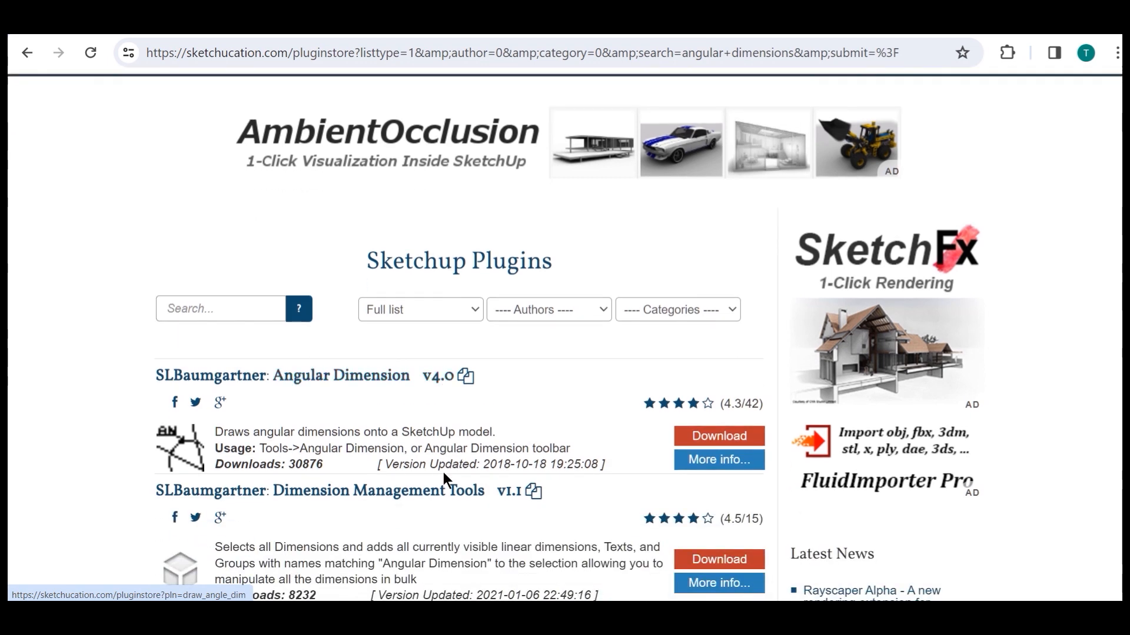
pyautogui.scroll(-1, 445, 478)
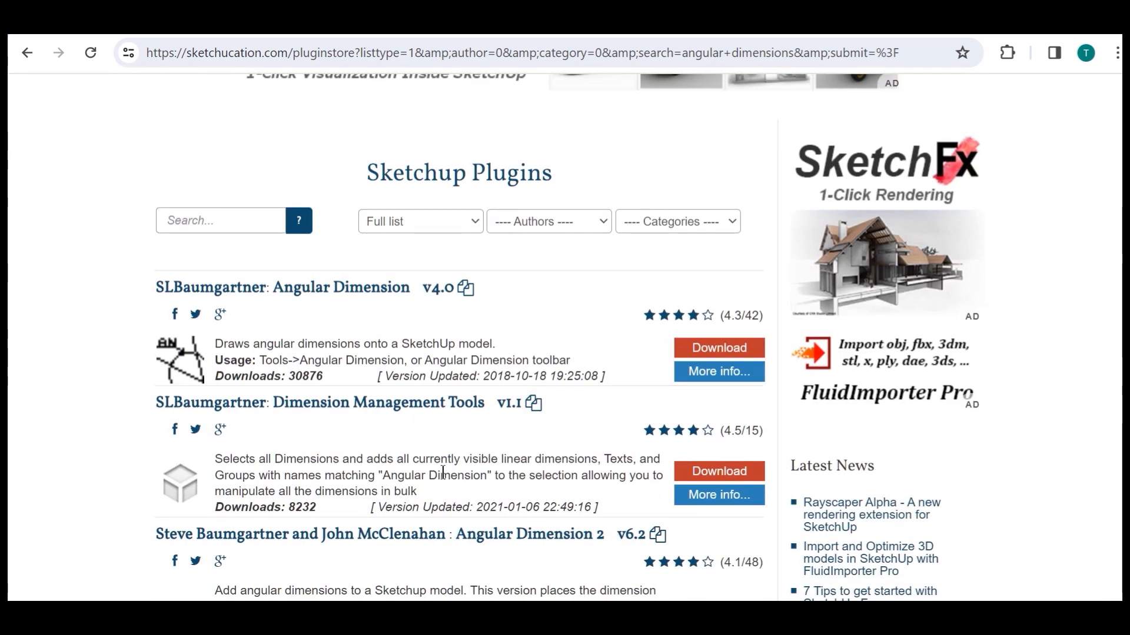
pyautogui.scroll(-1, 443, 473)
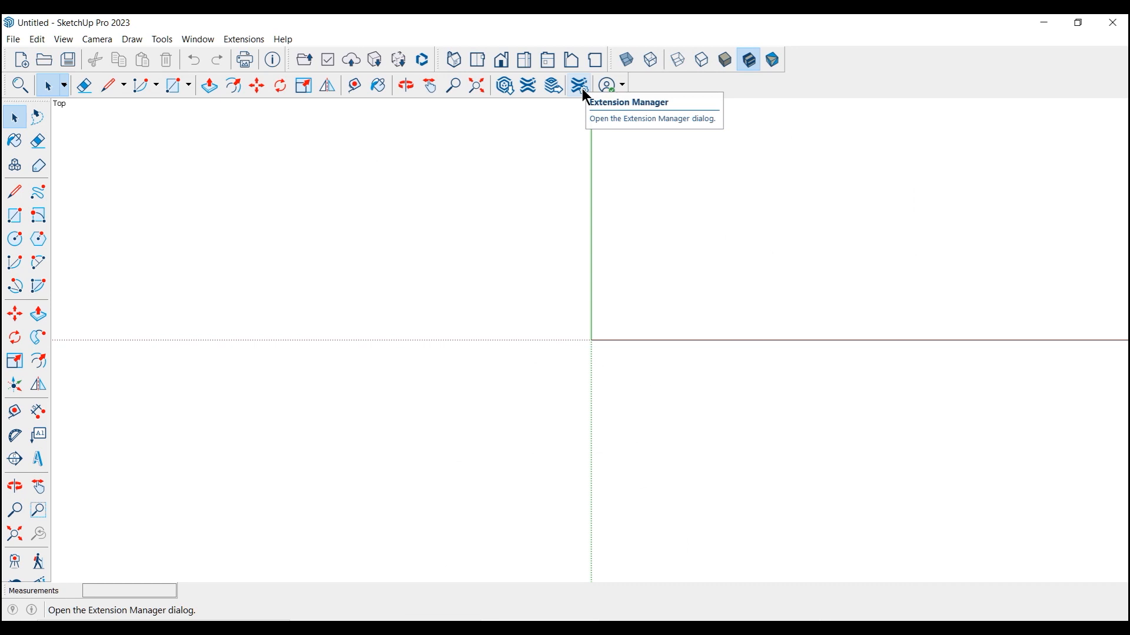
# Switch to SketchUp Pro 2023 and install the extension file Angular_Dimension_5_v6.2 (1) from the Downloads folder through the Extension Manager
pyautogui.click(585, 92)
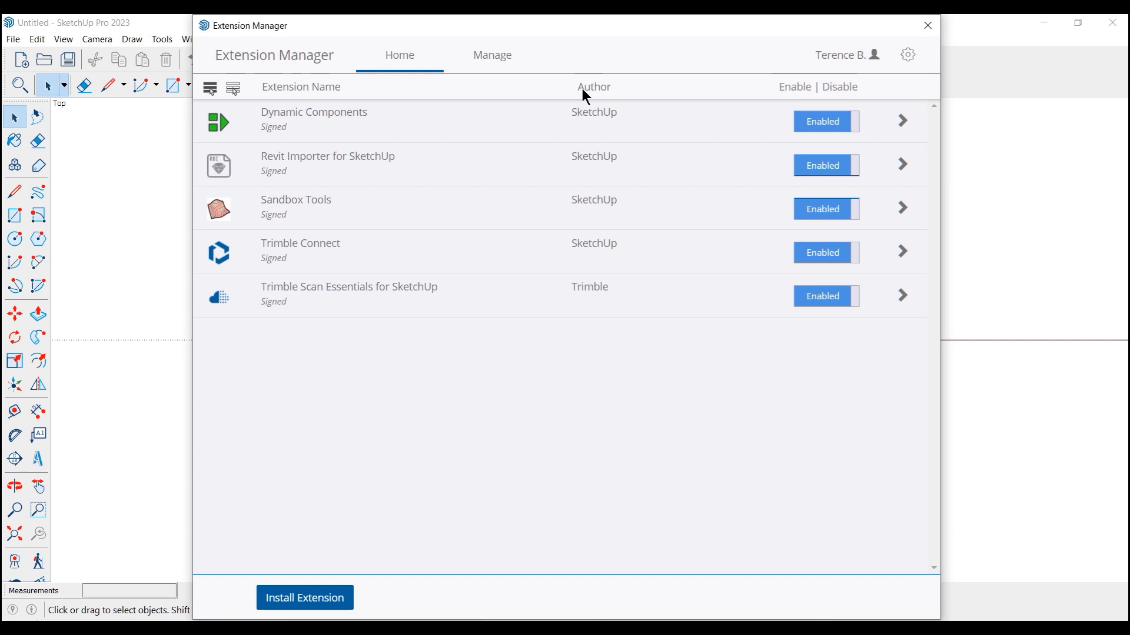
pyautogui.click(328, 607)
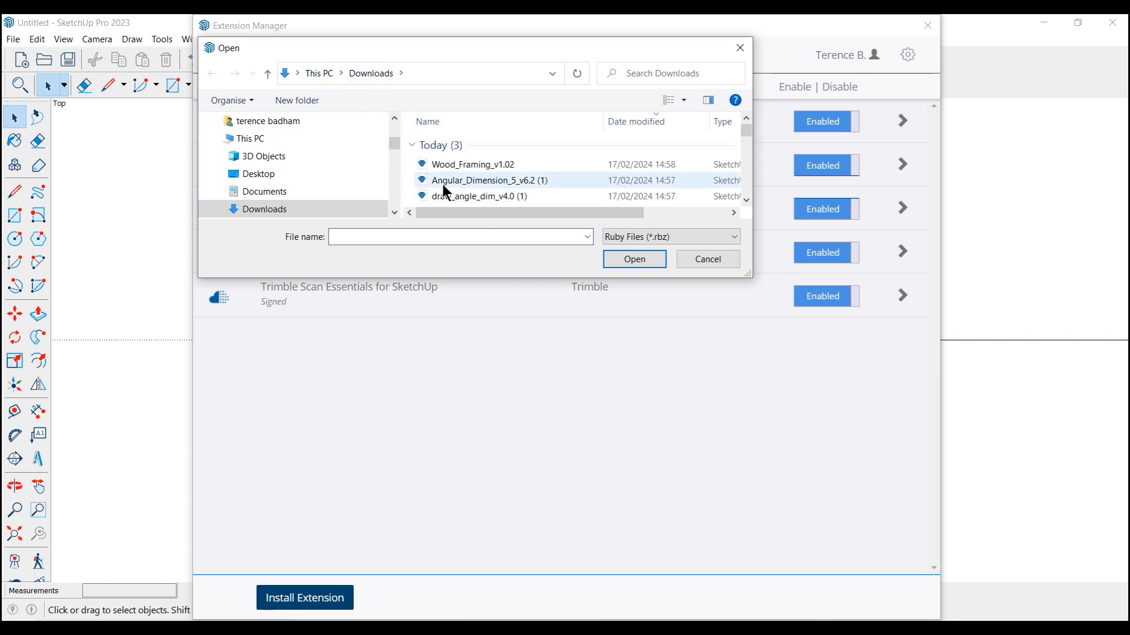
pyautogui.click(495, 180)
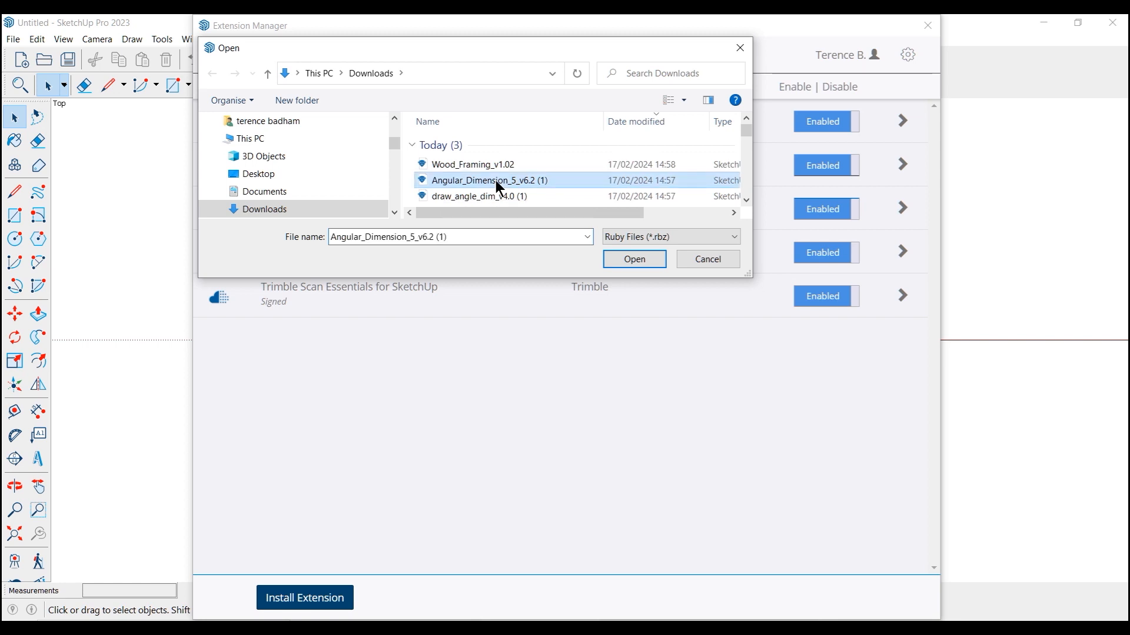
pyautogui.click(637, 259)
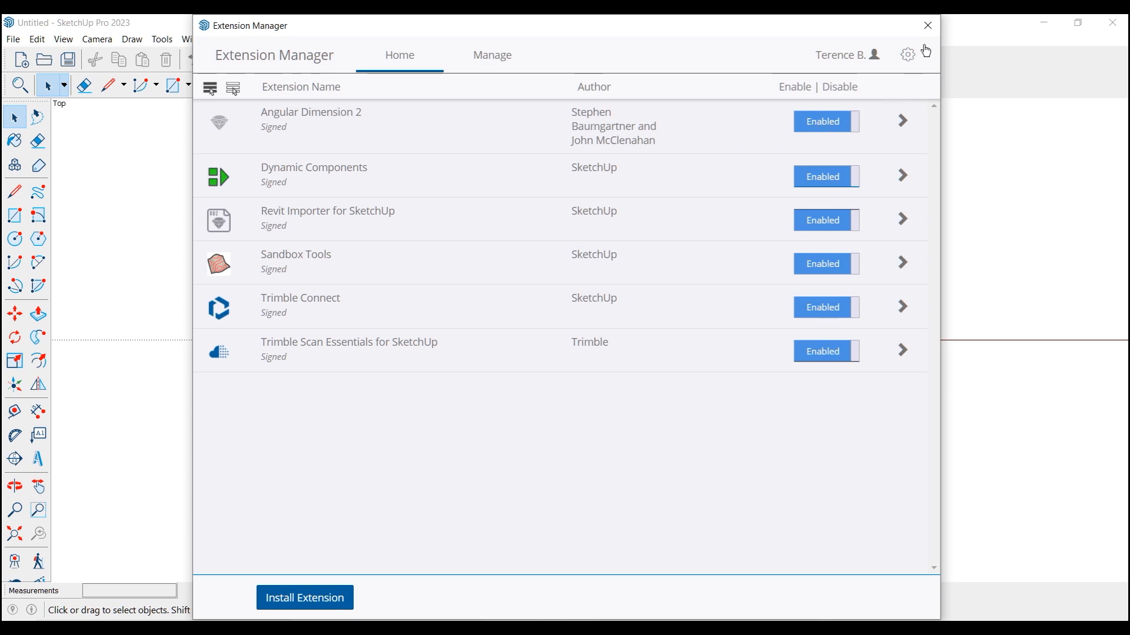
pyautogui.click(927, 26)
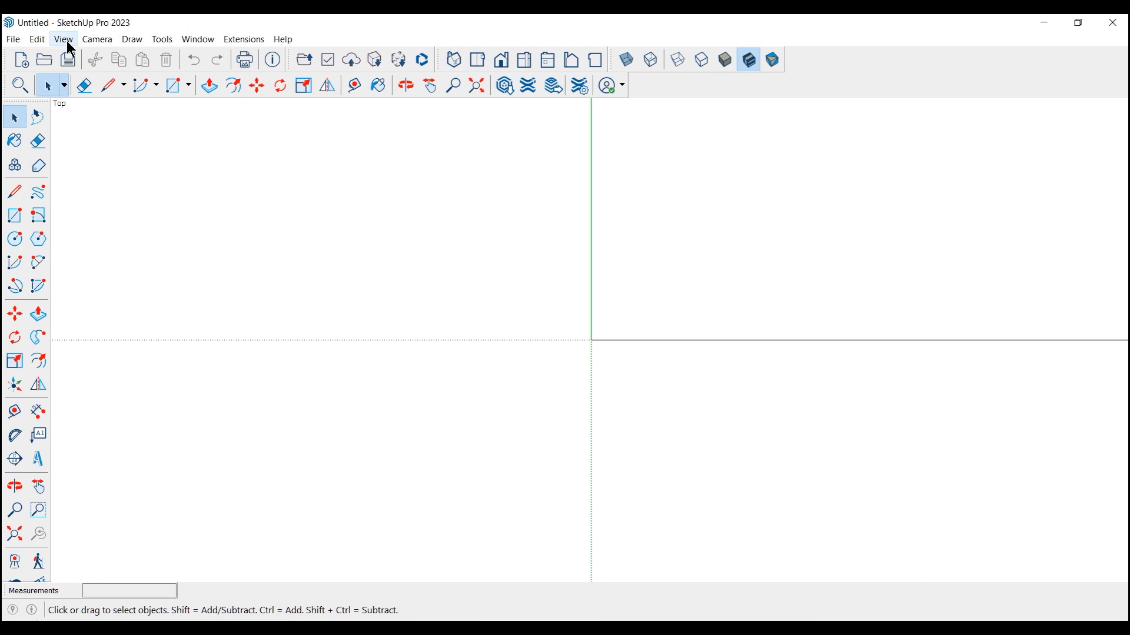
# Open the toolbar settings, and open the template chooser for a new model in SketchUp Pro 2021
pyautogui.click(67, 42)
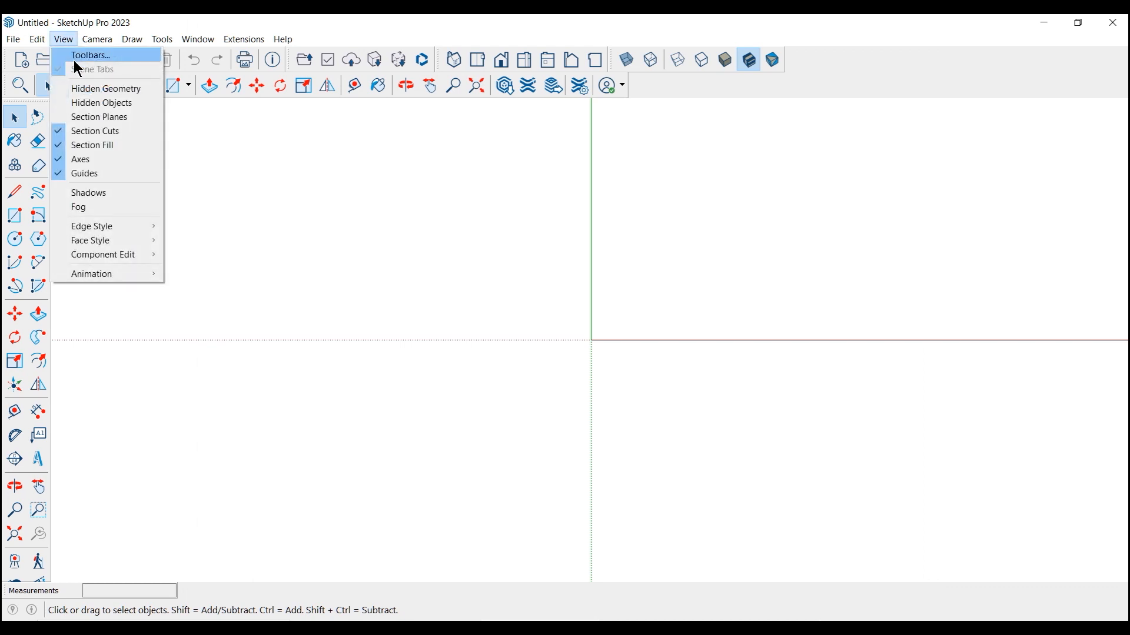
pyautogui.click(82, 58)
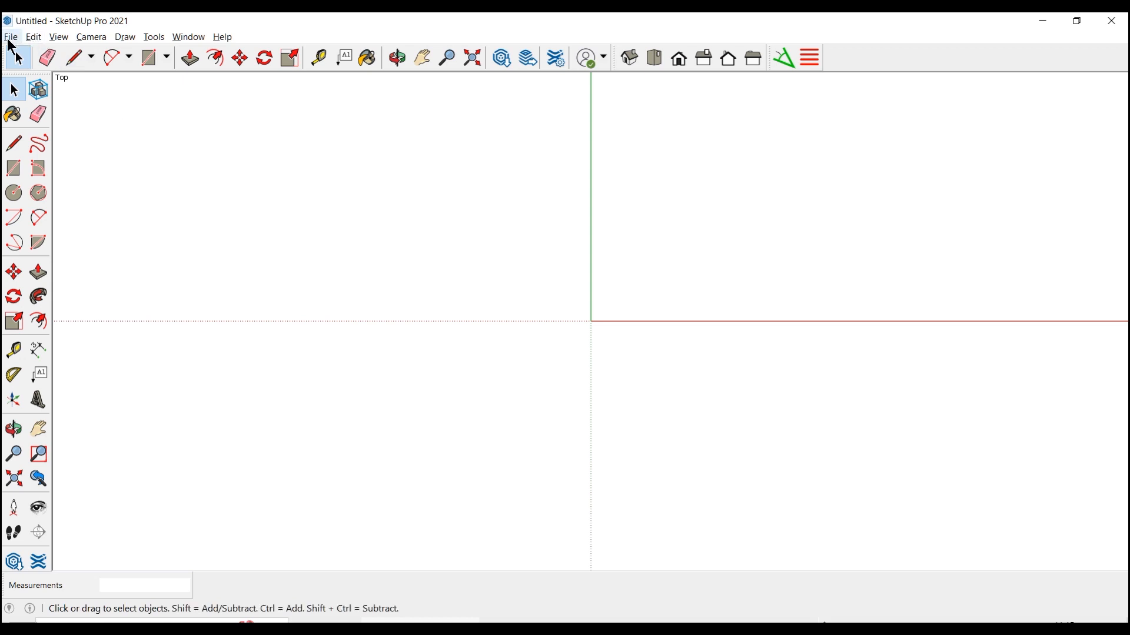
pyautogui.click(11, 37)
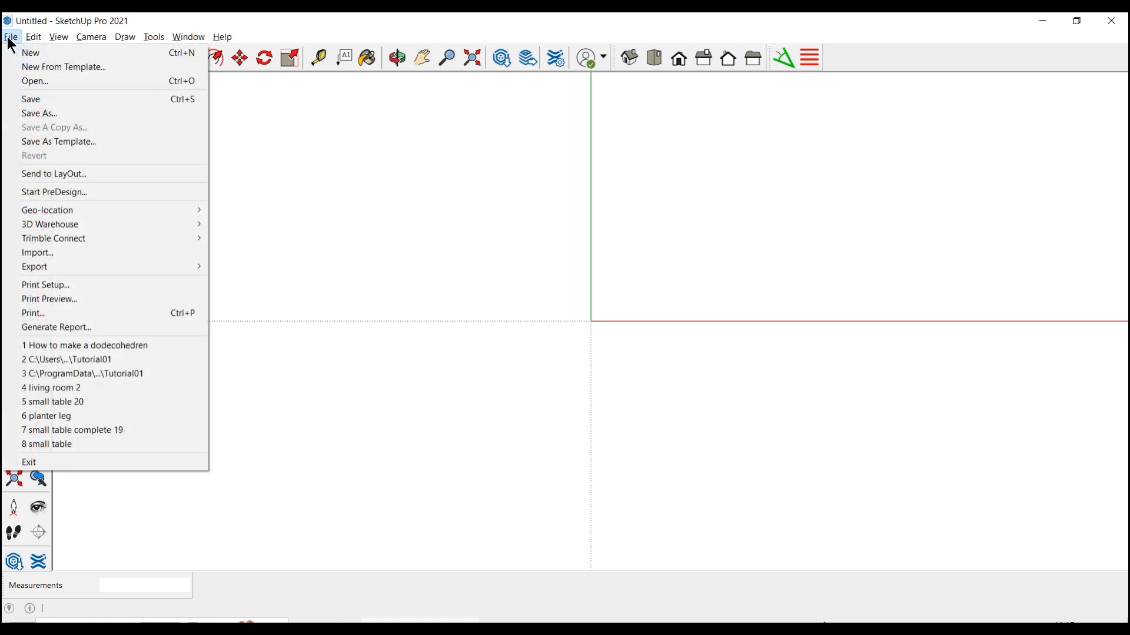
pyautogui.click(42, 67)
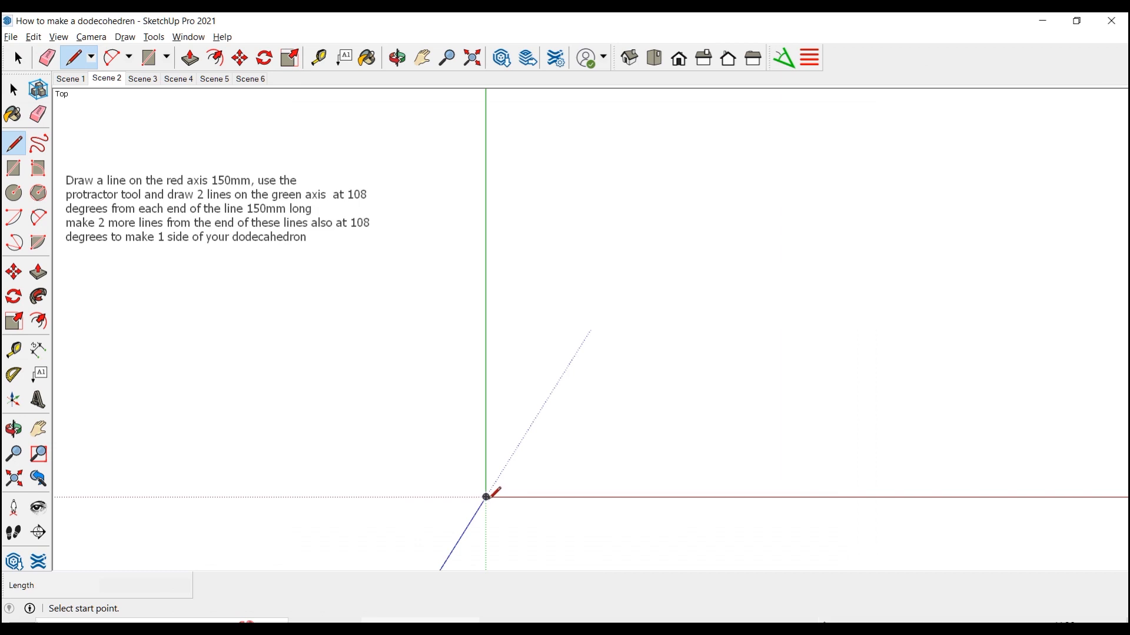
# Create a protractor guide at 108 degrees to the red-axis line from its end at the origin
pyautogui.click(487, 498)
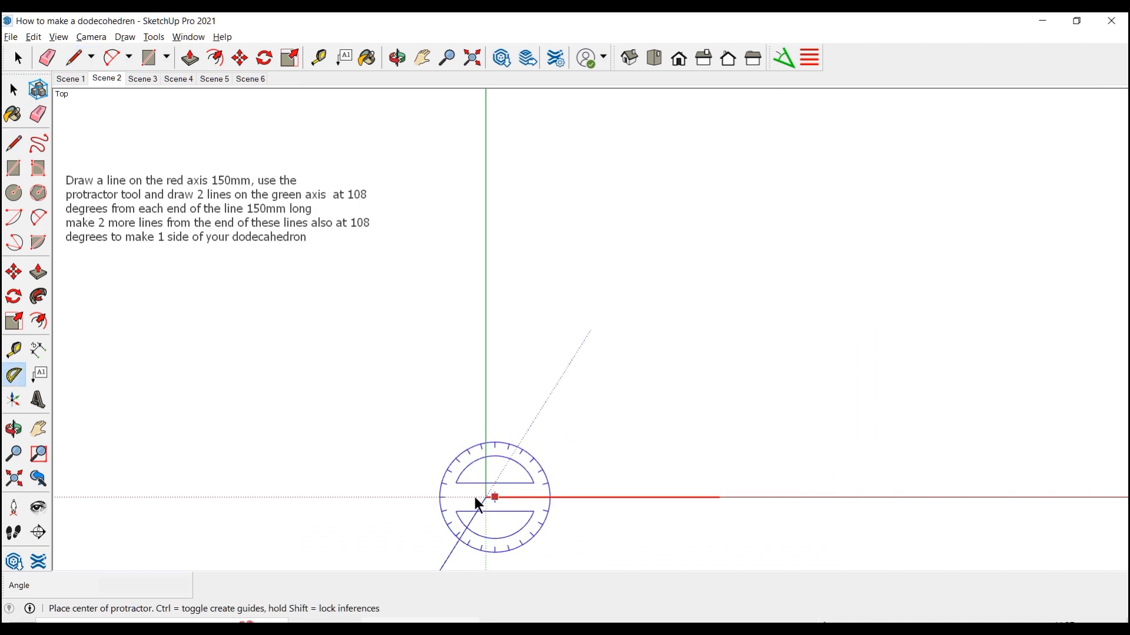
pyautogui.click(486, 498)
pyautogui.click(561, 498)
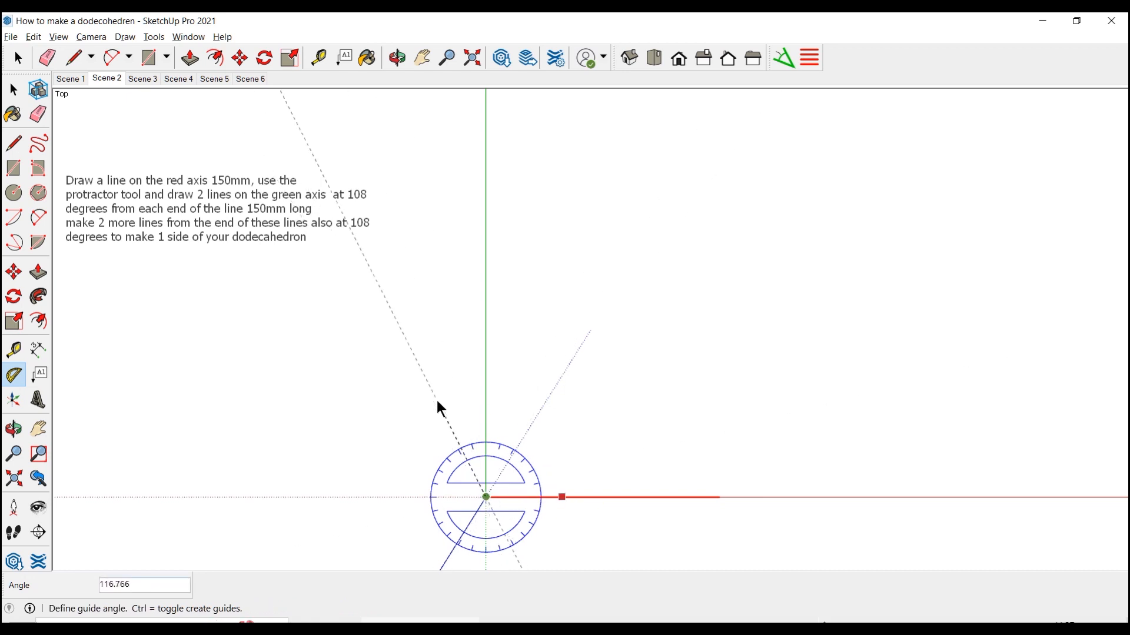
pyautogui.write('108')
pyautogui.press('Return')
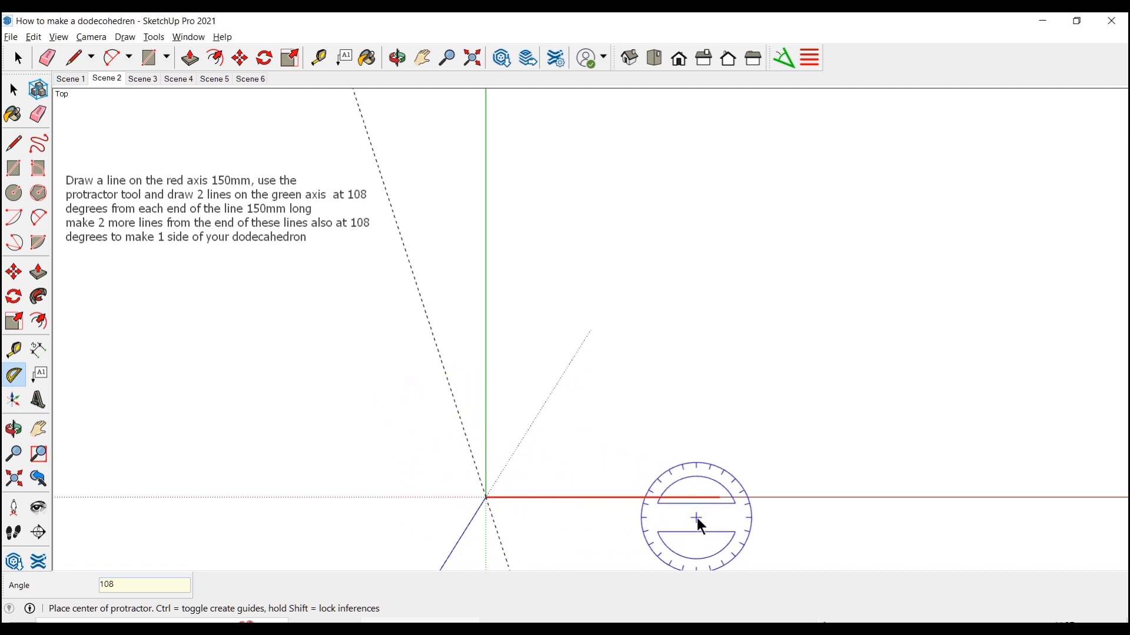
# Create a mirrored 108-degree protractor guide from the far end of the red-axis line
pyautogui.click(719, 498)
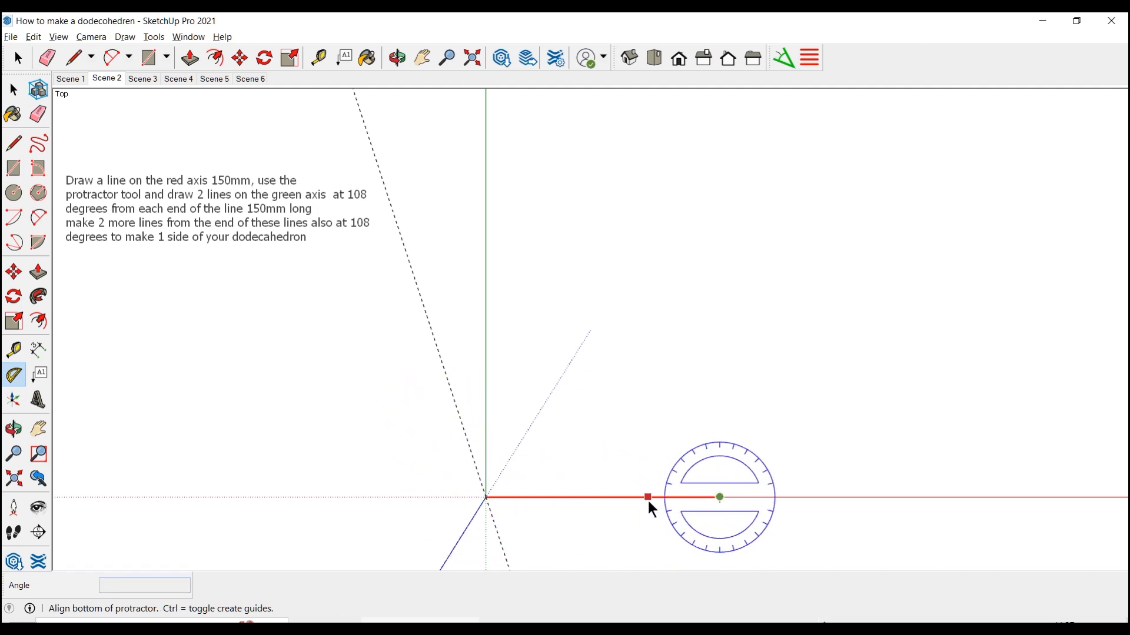
pyautogui.click(650, 502)
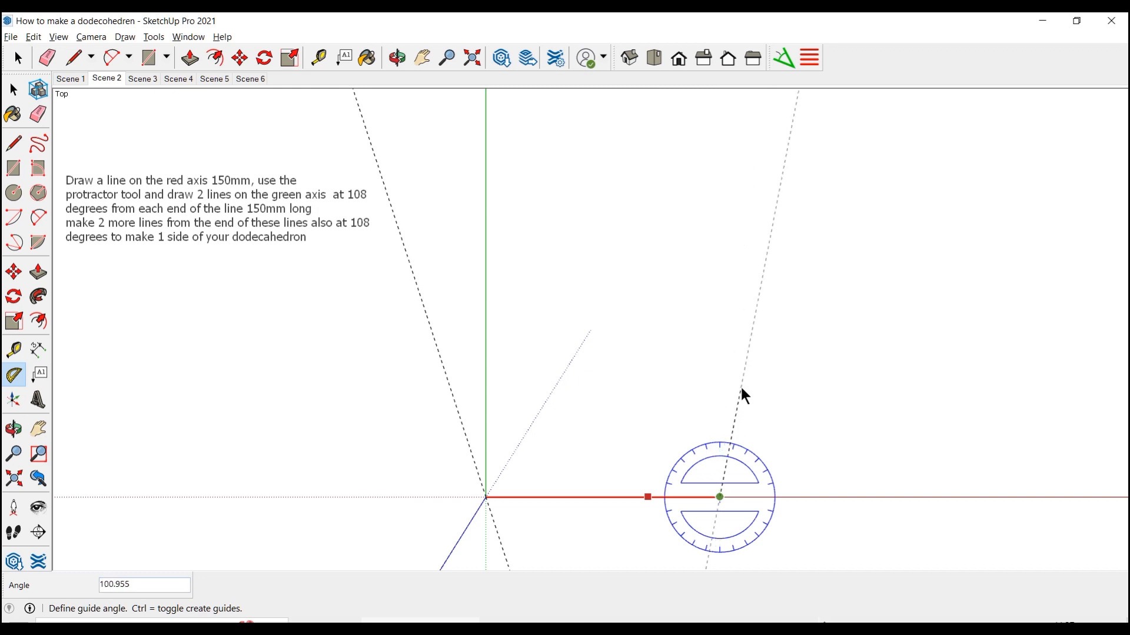
pyautogui.write('108')
pyautogui.press('Return')
# Draw a 150 mm line along the angled guide from the far end of the red-axis line
pyautogui.press('l')
pyautogui.click(719, 498)
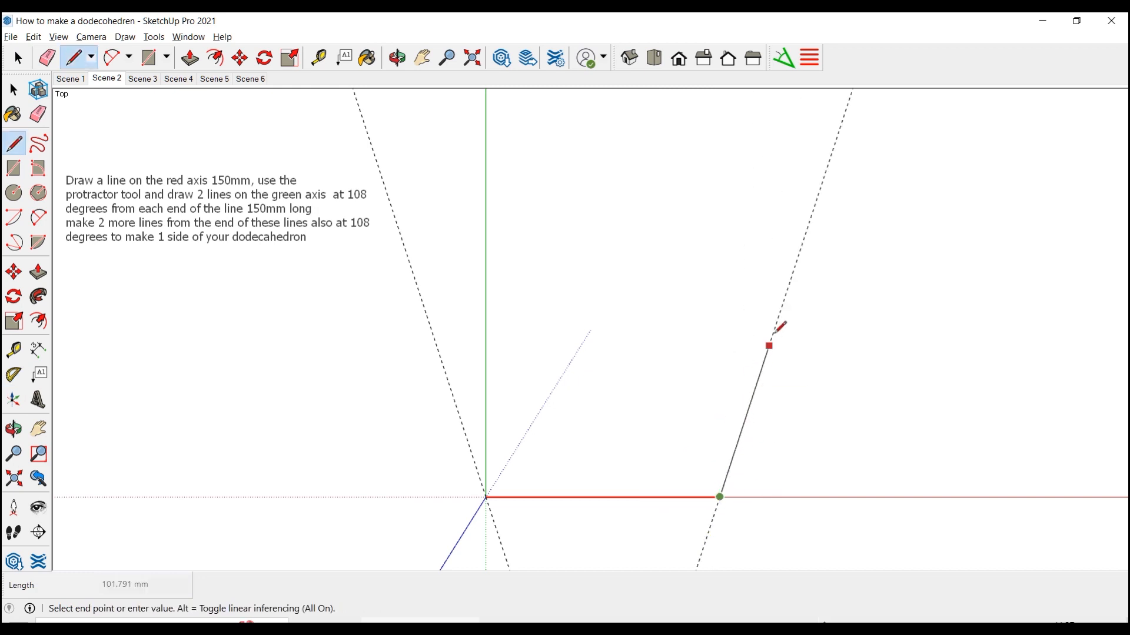
pyautogui.write('150')
pyautogui.press('Return')
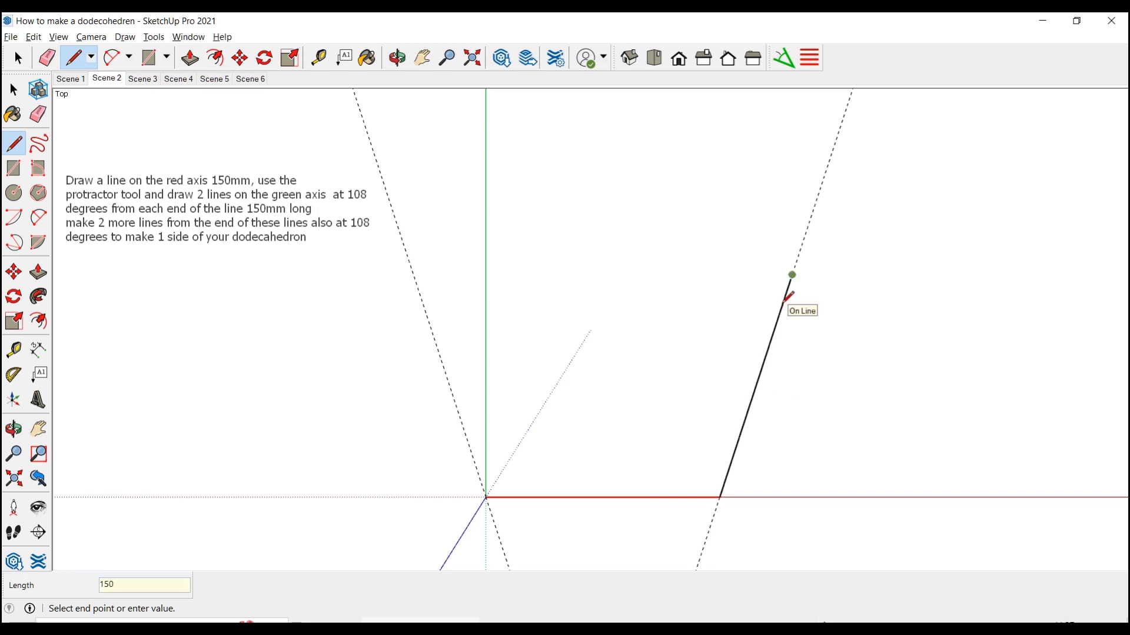
pyautogui.press('Escape')
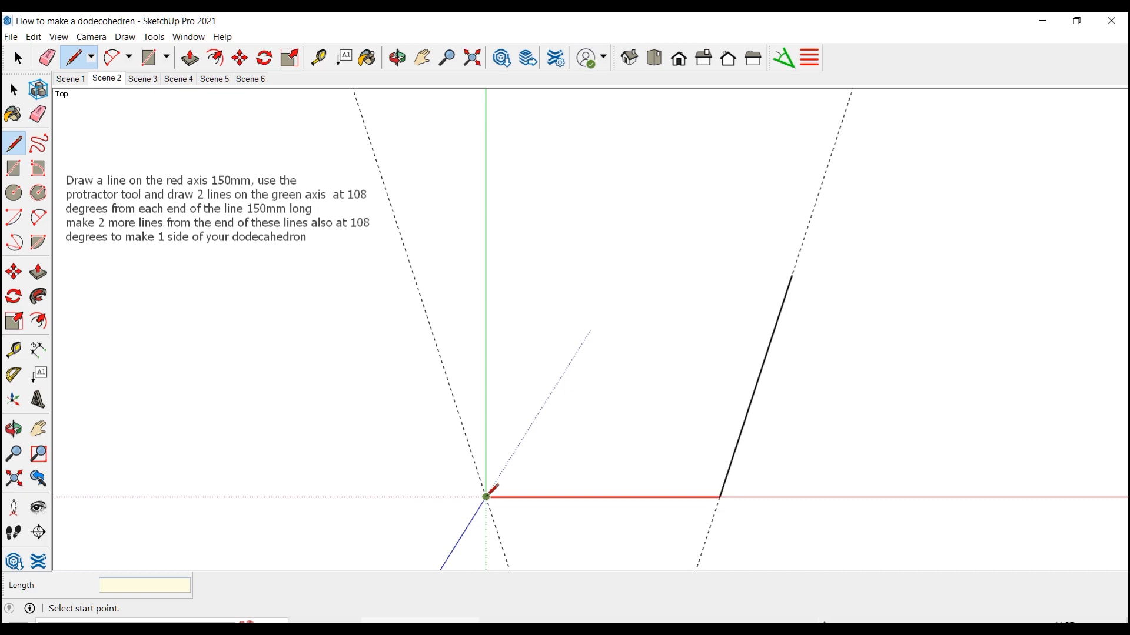
# Draw the matching 150 mm line from the origin along the other angled guide
pyautogui.click(486, 497)
pyautogui.click(414, 267)
pyautogui.press('Escape')
# Create a 108-degree protractor guide leaning inward from the upper end of the line that starts at the origin
pyautogui.click(14, 375)
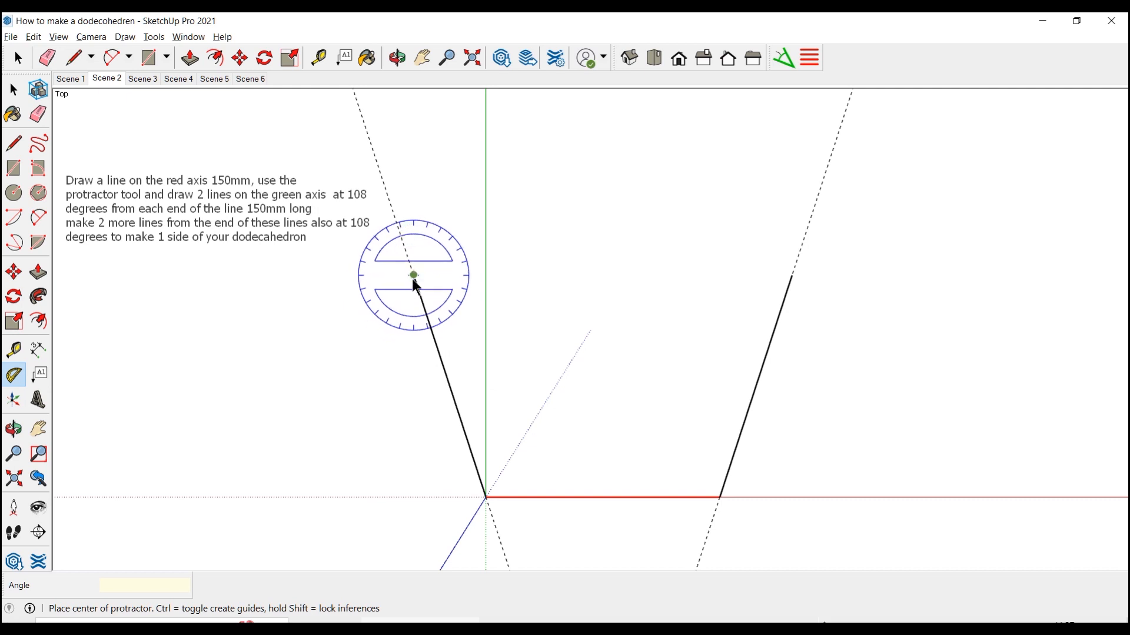
pyautogui.click(415, 282)
pyautogui.click(439, 356)
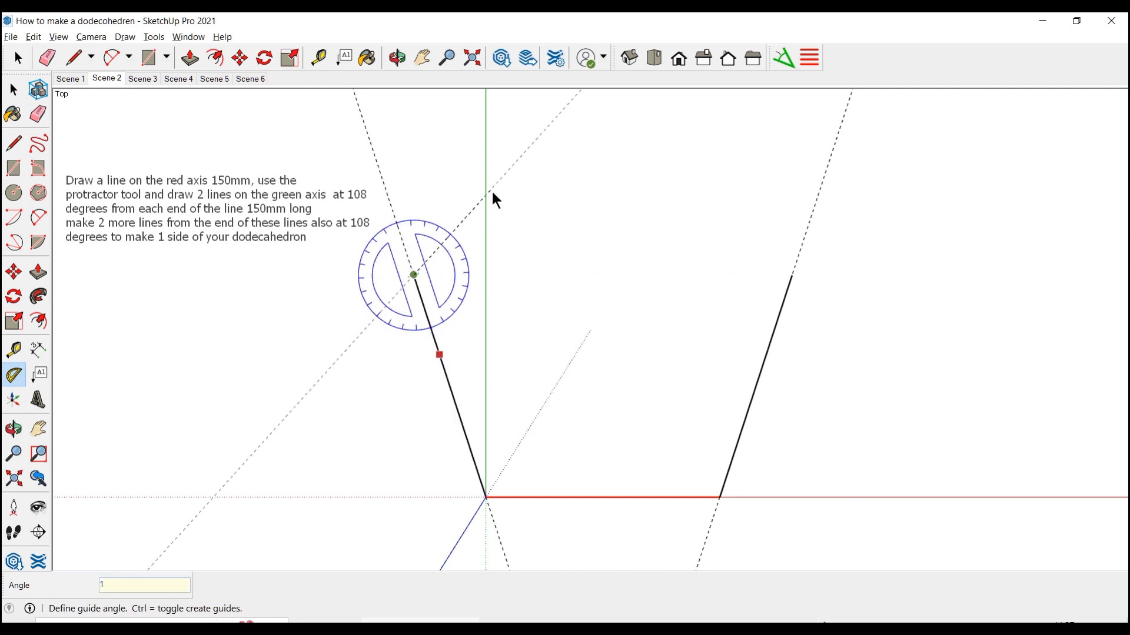
pyautogui.write('108')
pyautogui.press('Return')
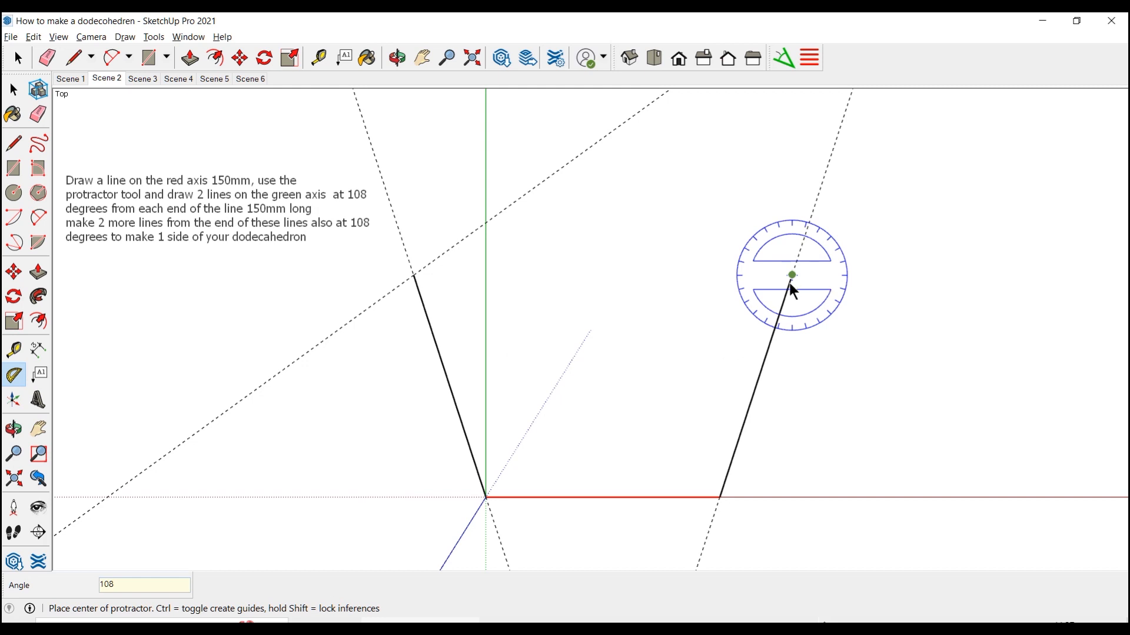
# Create a 108-degree protractor guide leaning inward from the upper end of the opposite angled line
pyautogui.click(791, 282)
pyautogui.click(764, 369)
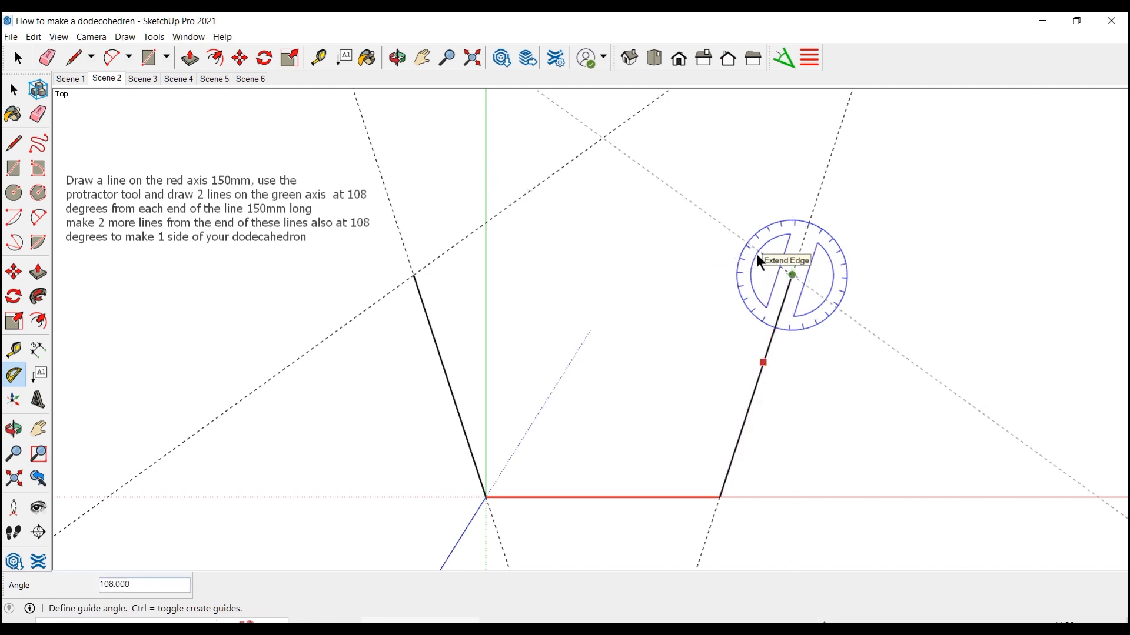
pyautogui.write('108')
pyautogui.press('Return')
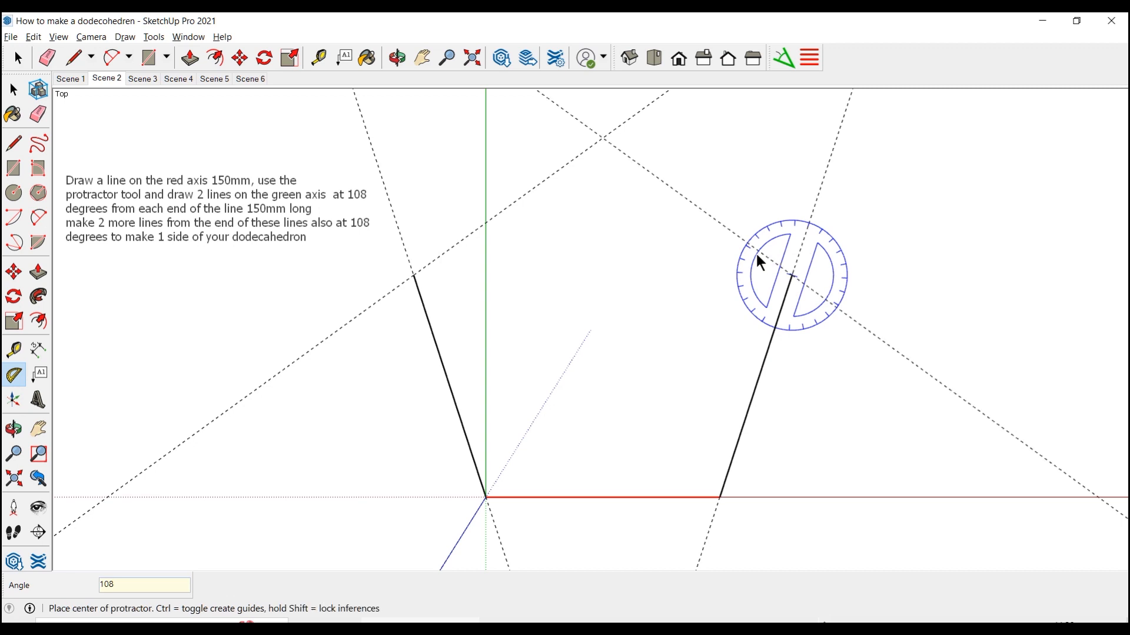
# Draw the last two sides through the intersection of the upper guides to close the pentagon face
pyautogui.press('l')
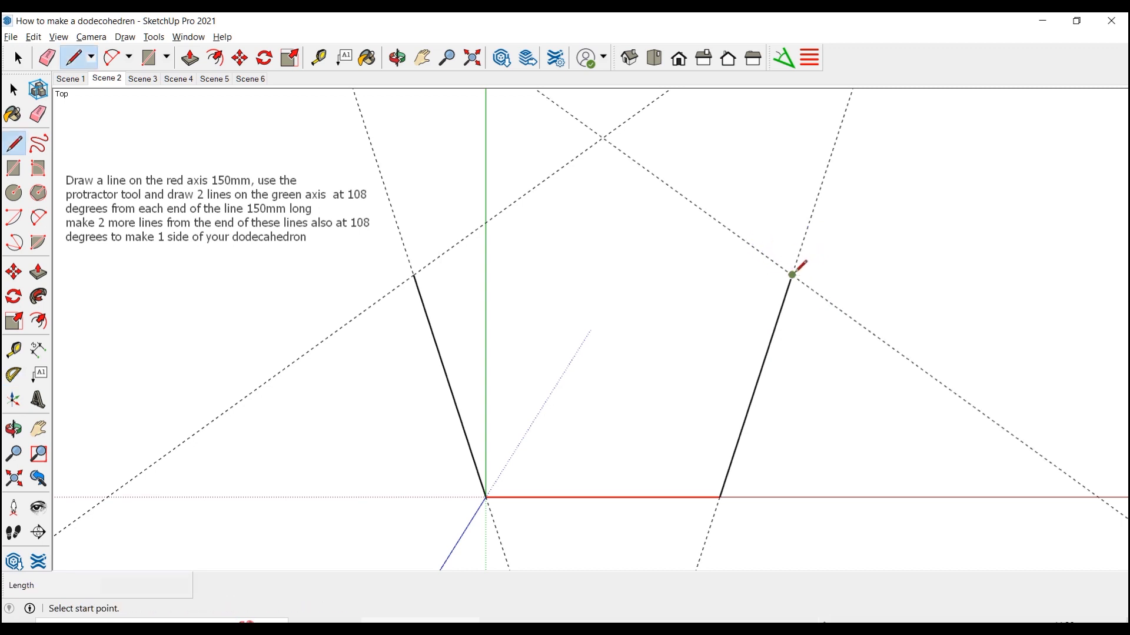
pyautogui.click(793, 274)
pyautogui.click(604, 136)
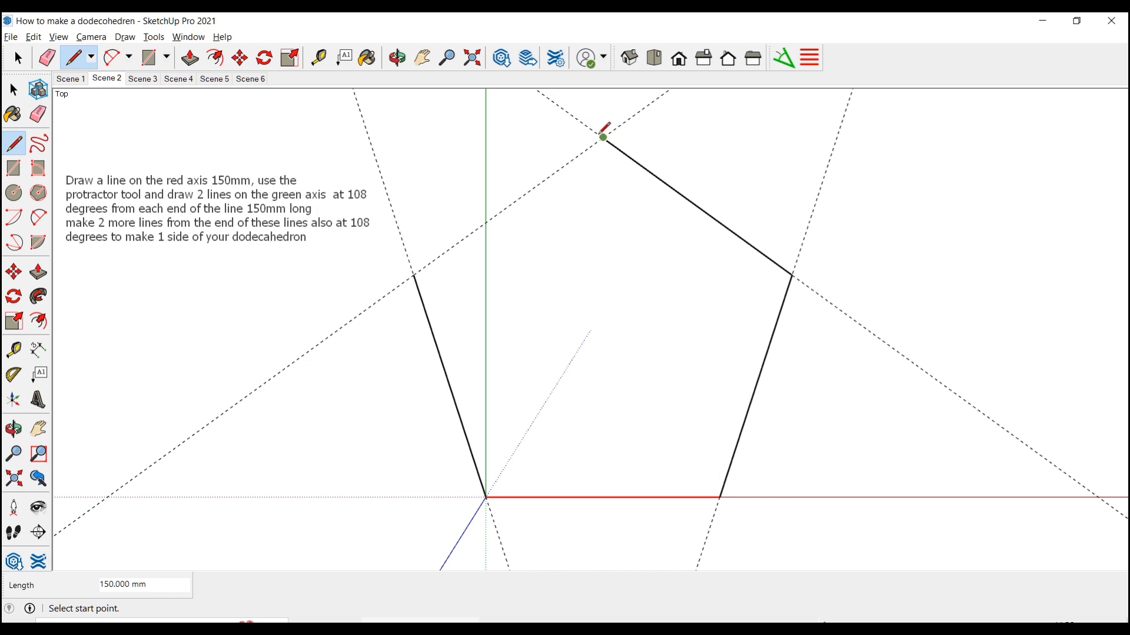
pyautogui.click(603, 137)
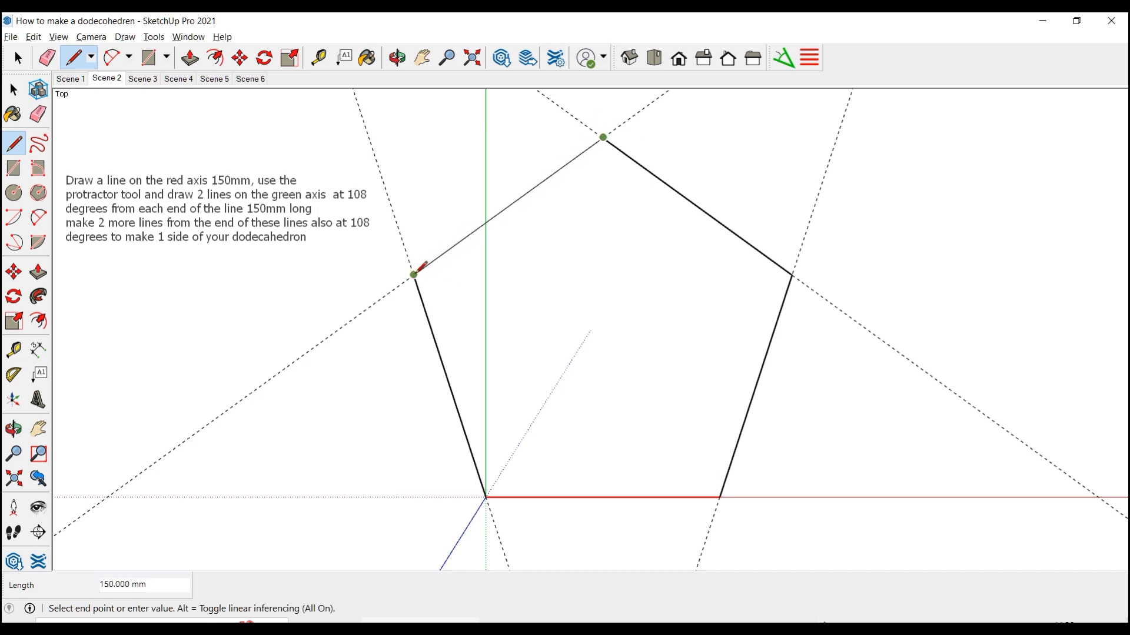
pyautogui.click(415, 275)
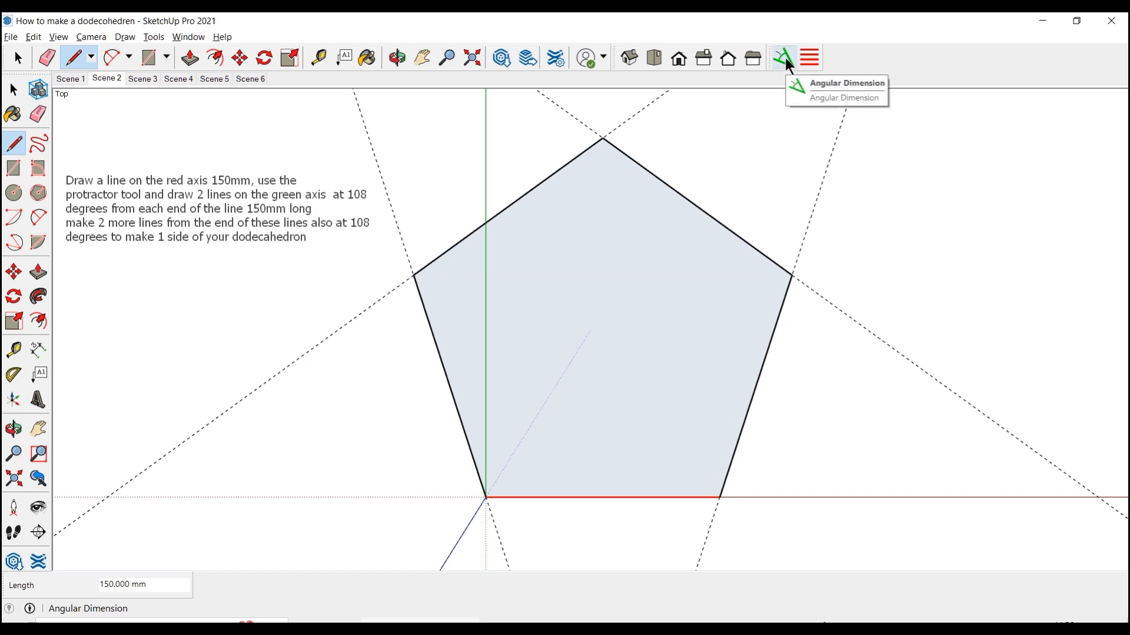
# View the Angular Dimension settings and set the model's angle display precision to 0 decimal places
pyautogui.click(812, 61)
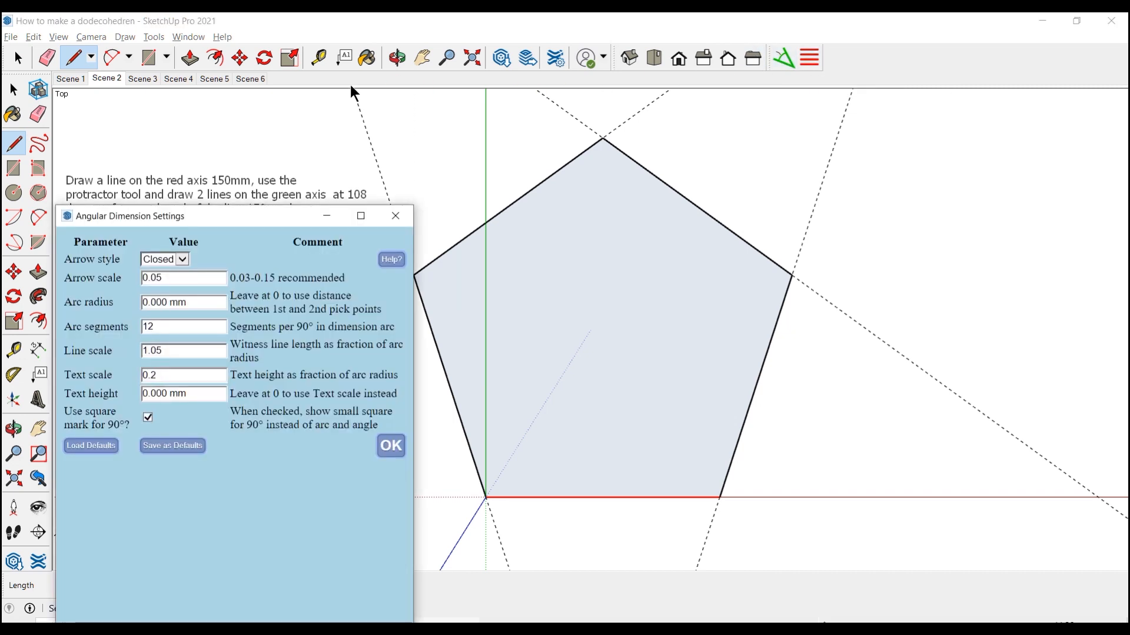
pyautogui.click(182, 37)
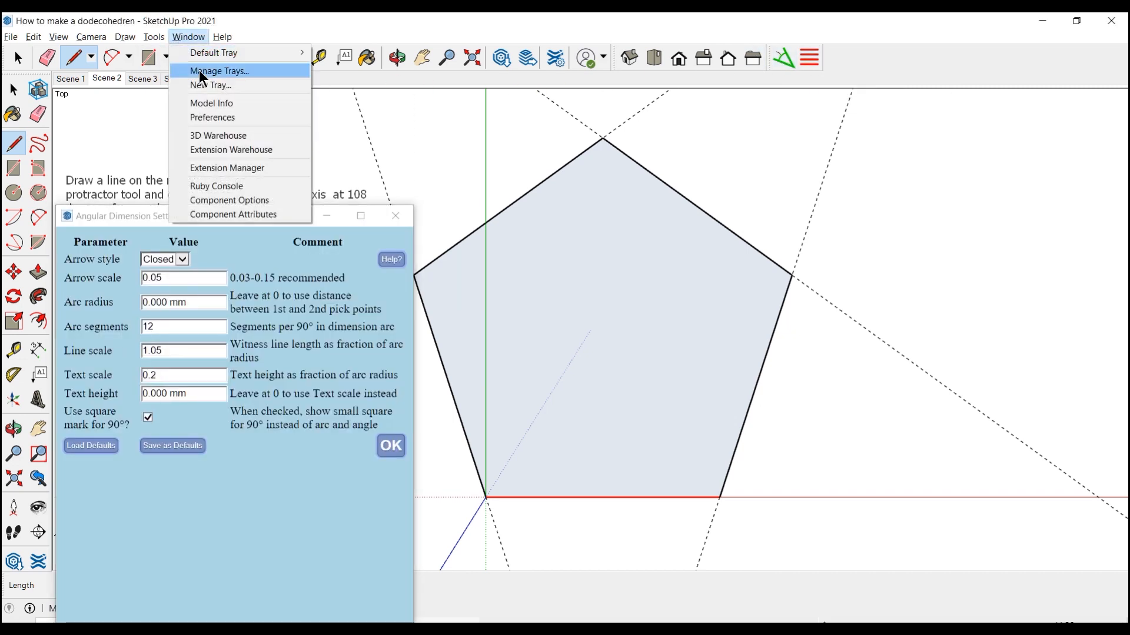
pyautogui.click(205, 105)
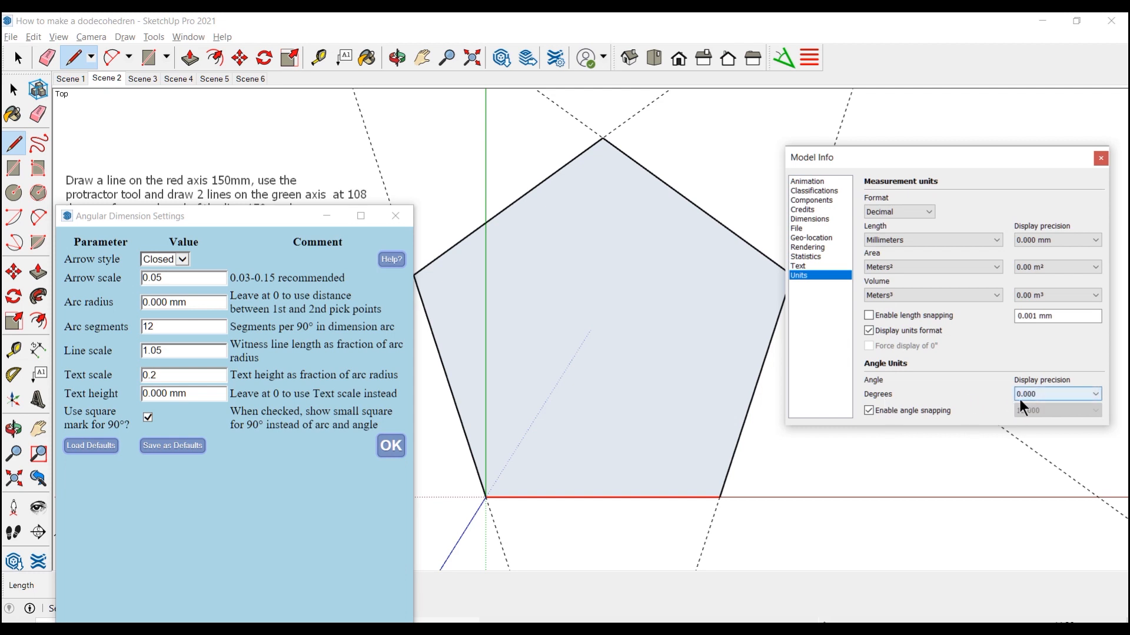
pyautogui.click(1095, 395)
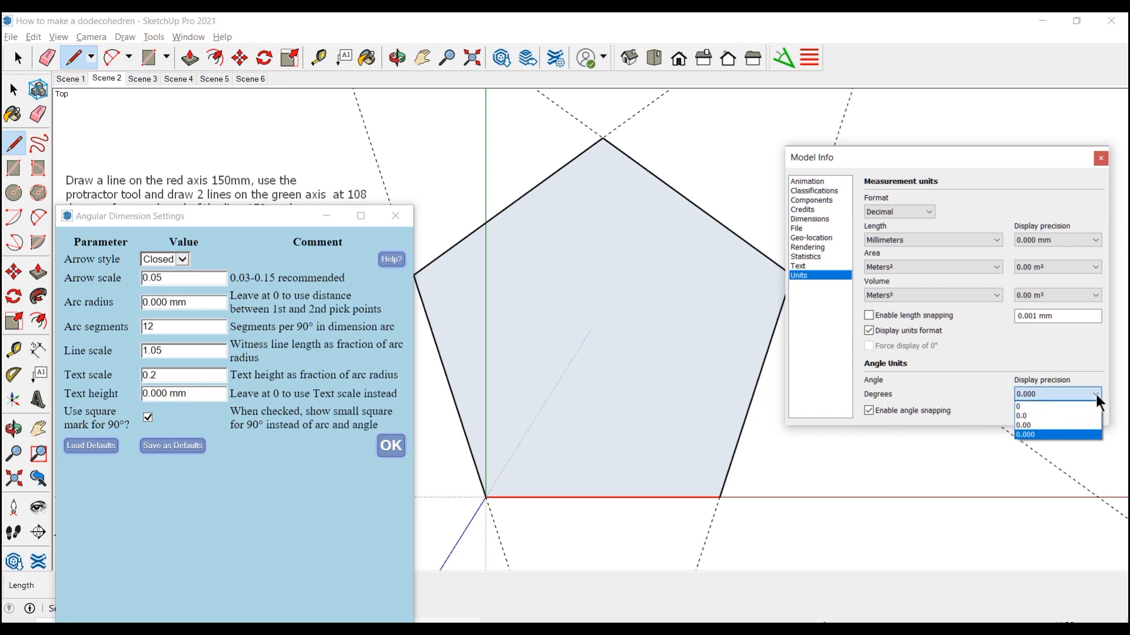
pyautogui.click(1022, 407)
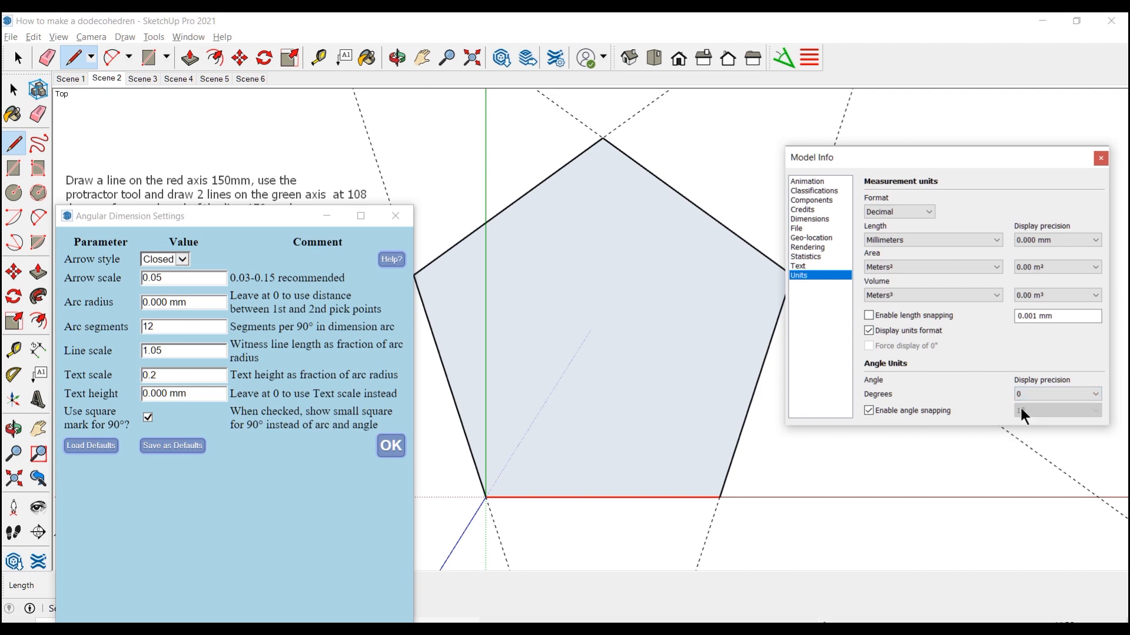
# Add angular dimensions to the pentagon's interior angles, starting with the upper corner beside the green axis and continuing at the origin corner
pyautogui.click(785, 58)
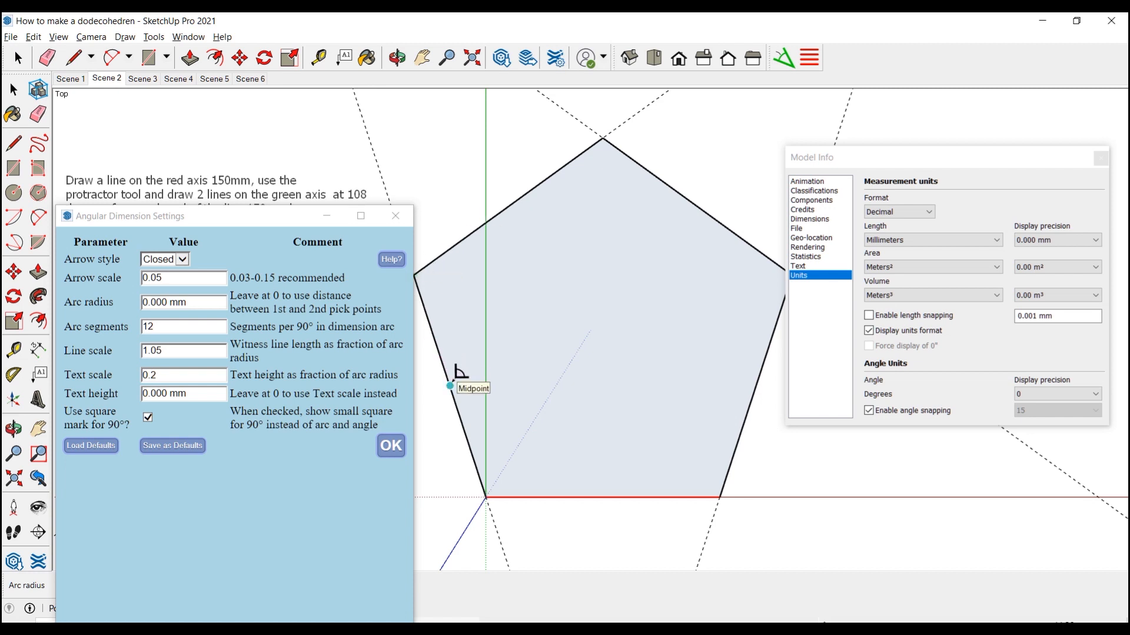
pyautogui.click(450, 385)
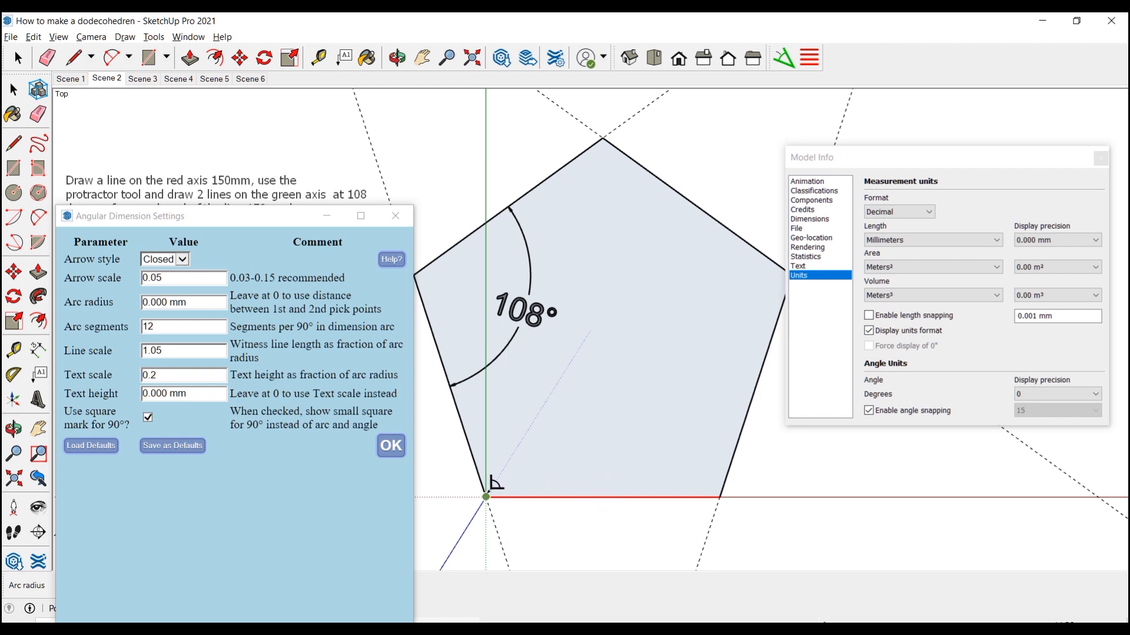
pyautogui.click(452, 390)
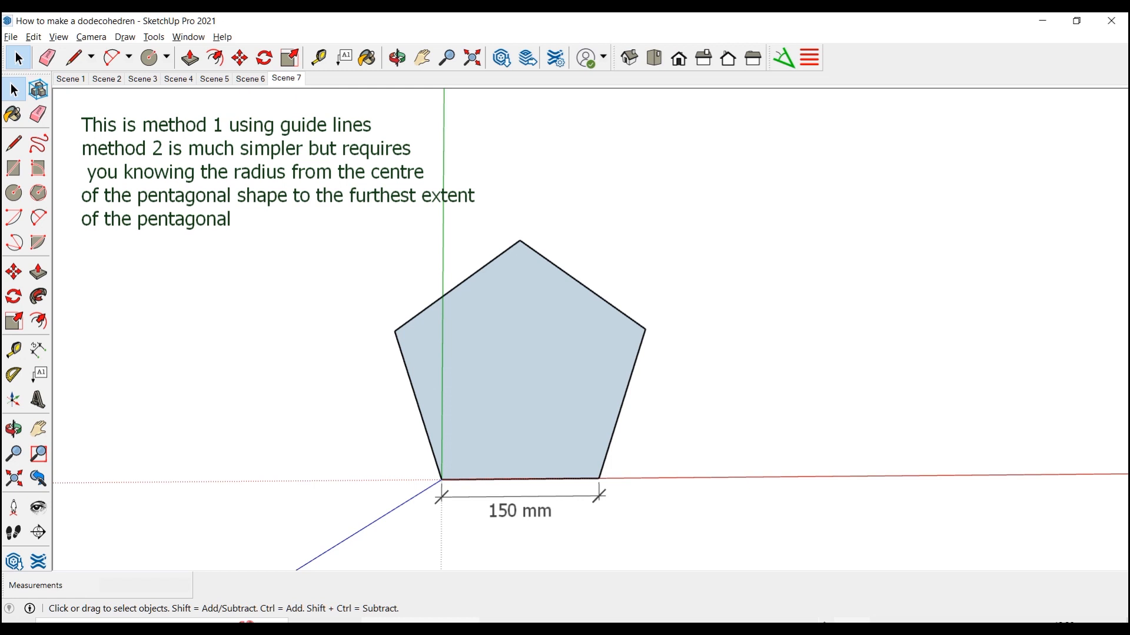
# Draw lines from the pentagon's three upper corners to the midpoints of their opposite sides so they cross at the centre
pyautogui.click(14, 143)
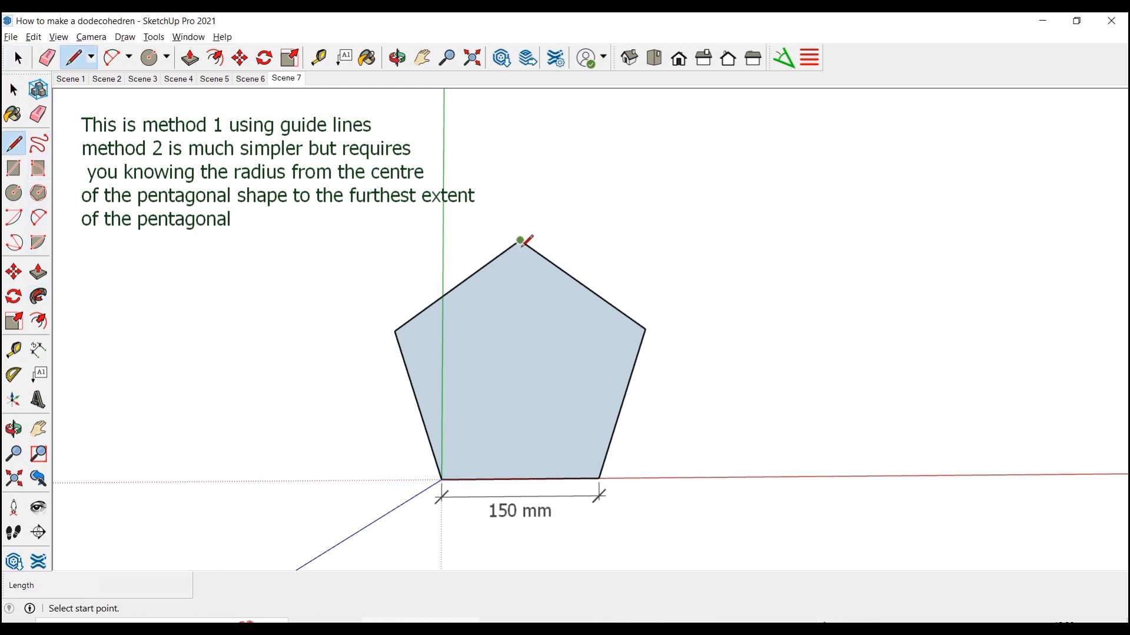
pyautogui.click(520, 242)
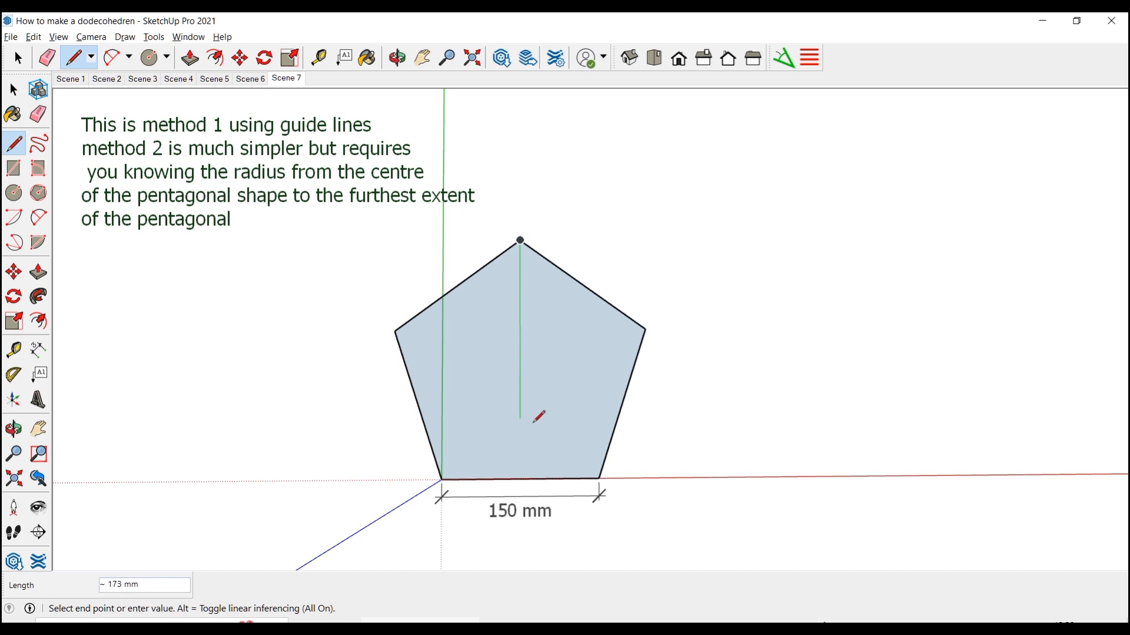
pyautogui.click(520, 479)
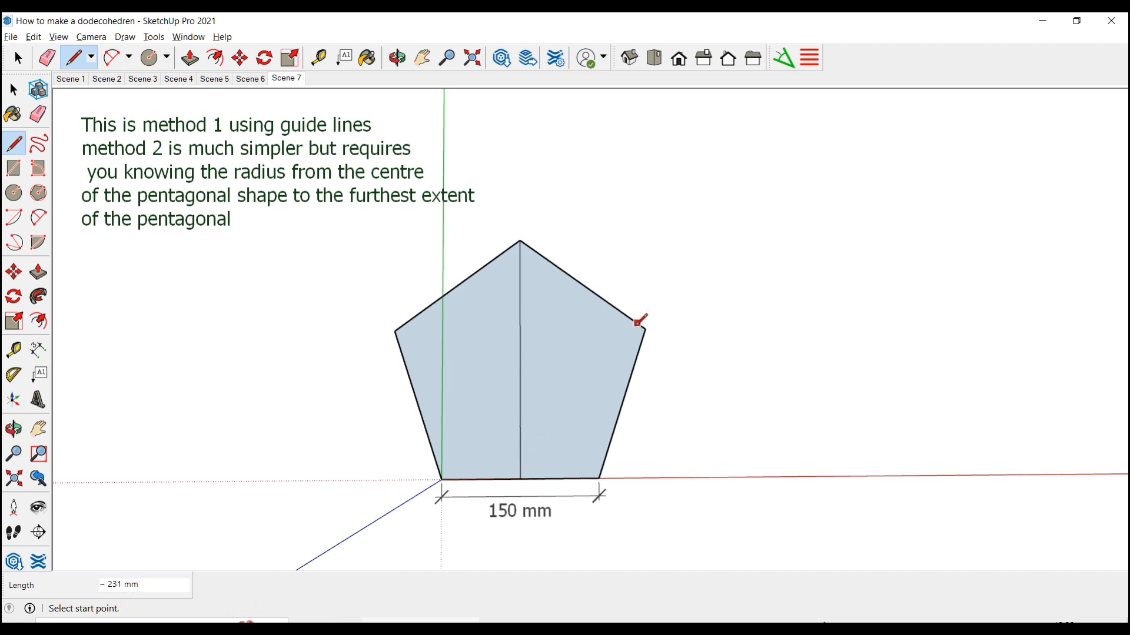
pyautogui.click(645, 329)
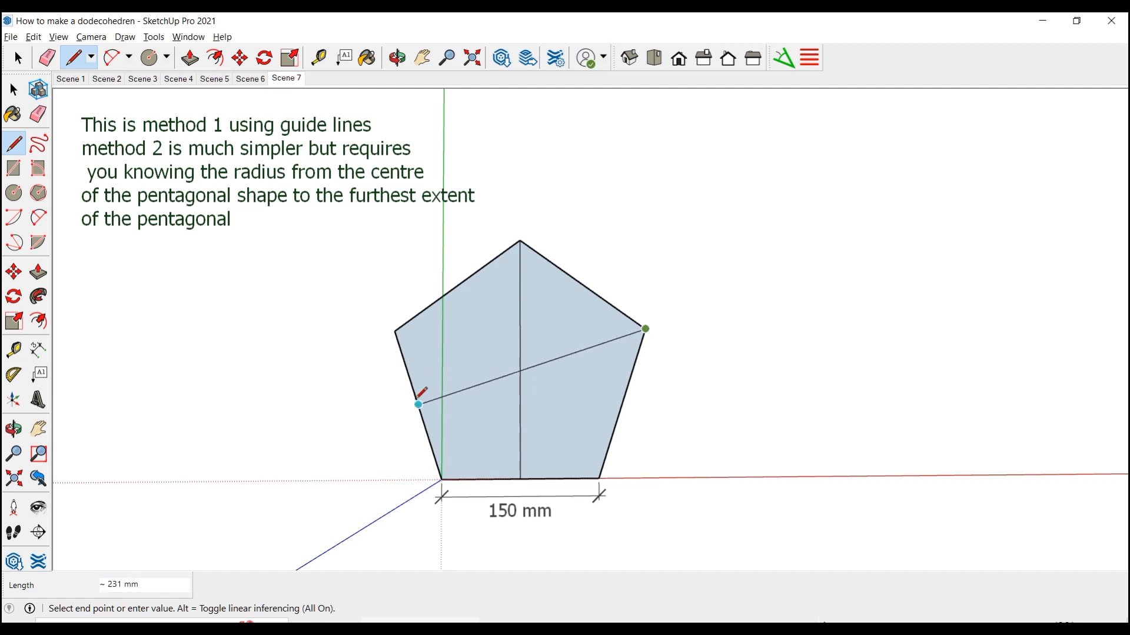
pyautogui.click(418, 405)
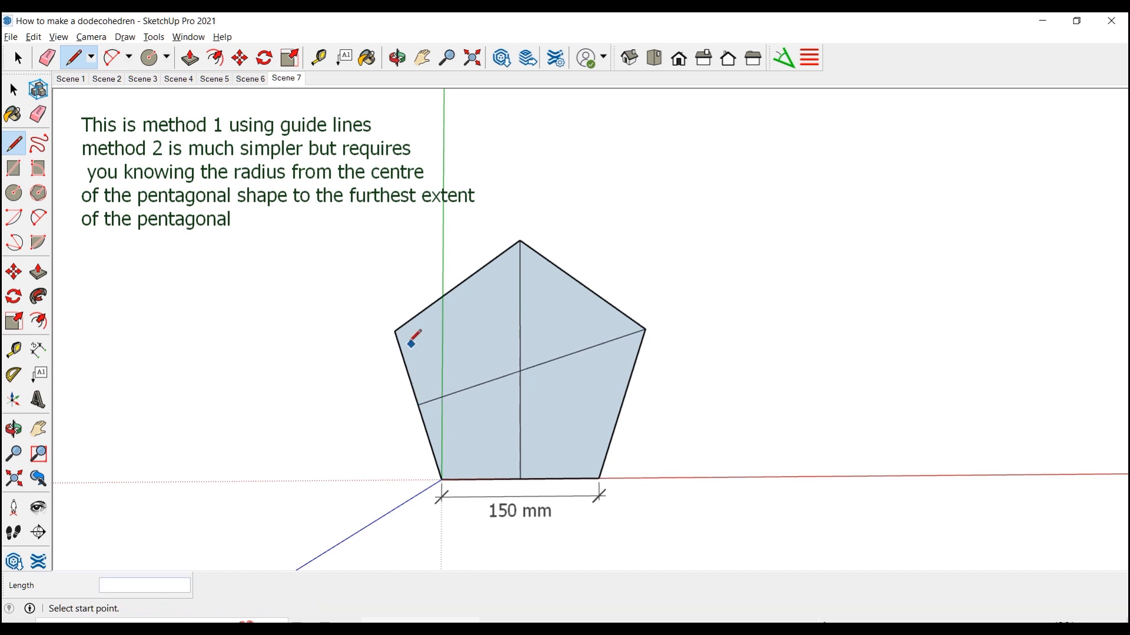
pyautogui.click(395, 331)
pyautogui.click(622, 403)
# Dimension the distance from the pentagon's centre to its upper corner farthest from the green axis
pyautogui.press('d')
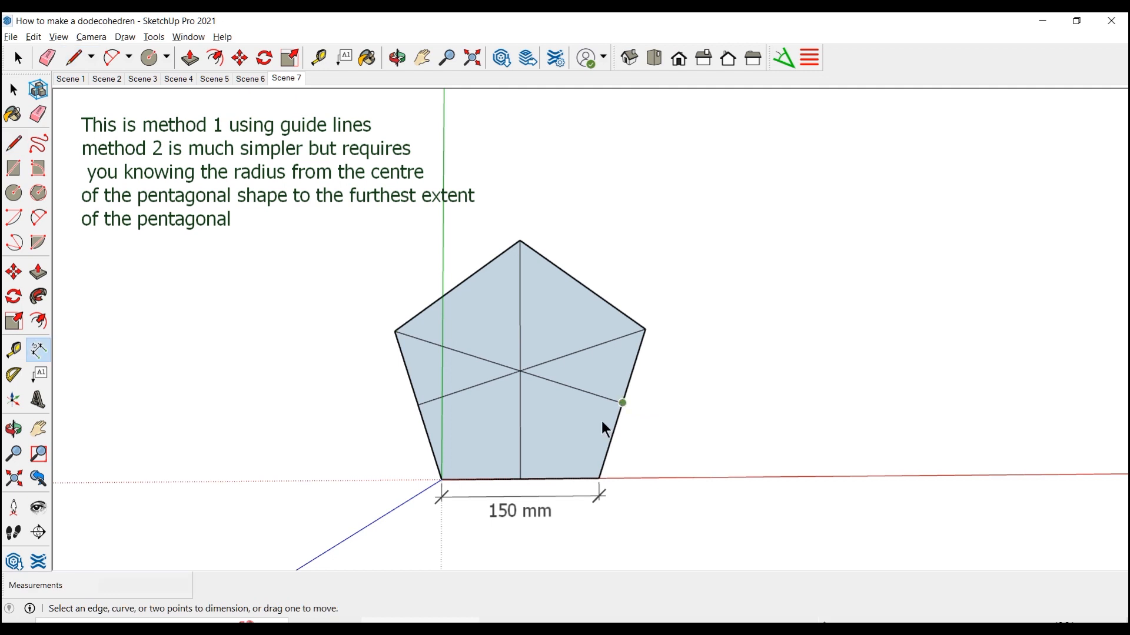
pyautogui.click(520, 371)
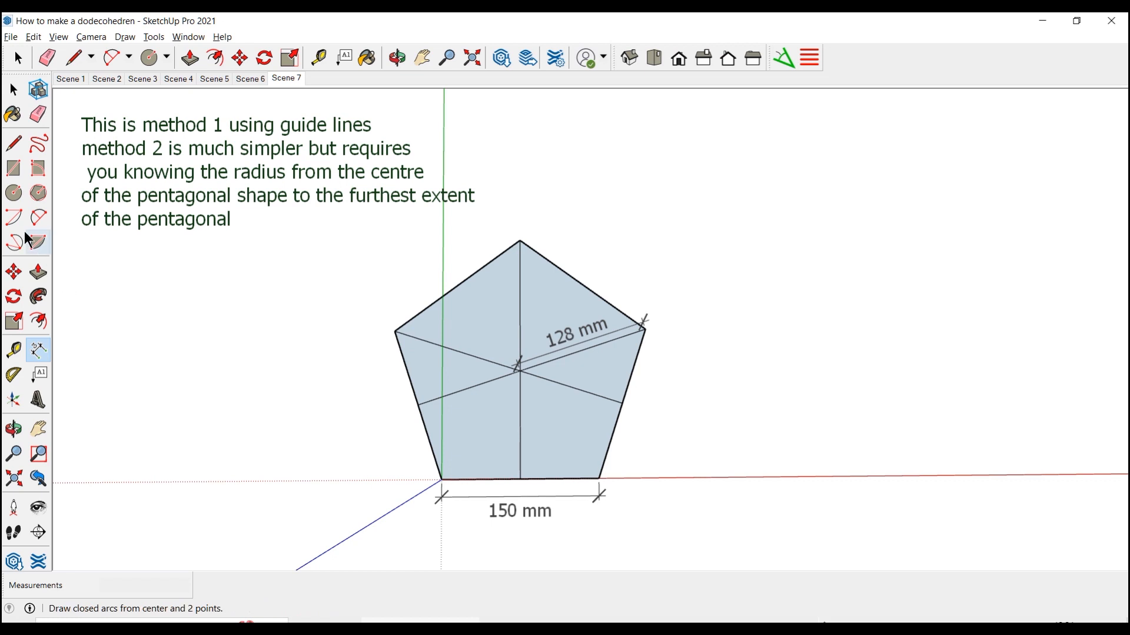
# Draw a circle with a 128 mm radius in the empty area beside the pentagon
pyautogui.click(13, 193)
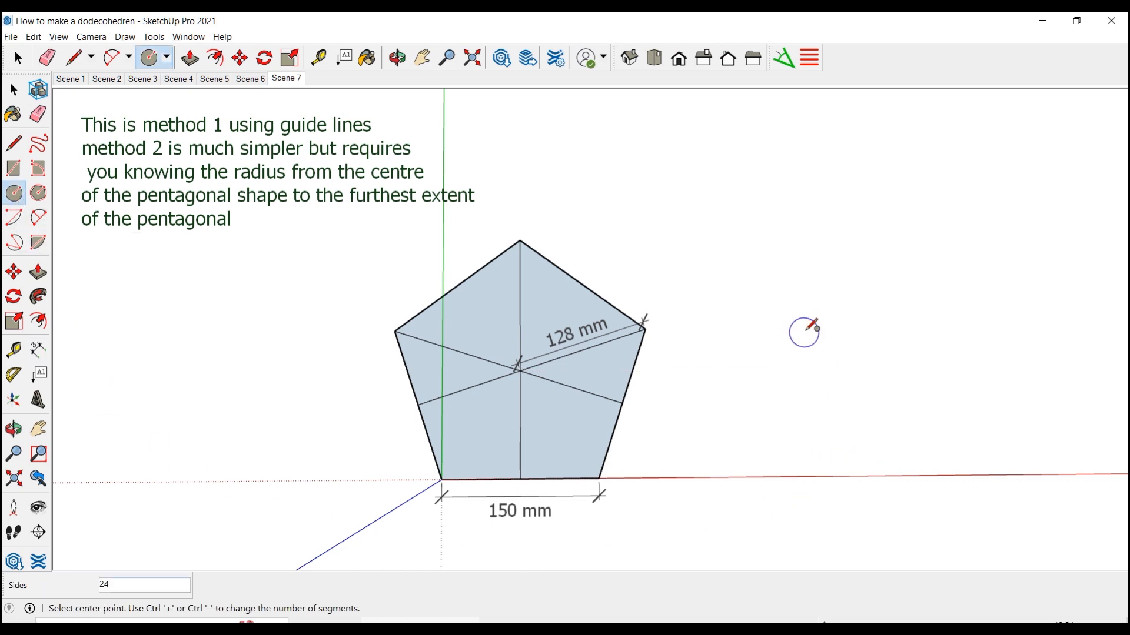
pyautogui.click(874, 310)
pyautogui.click(1004, 315)
pyautogui.press('space')
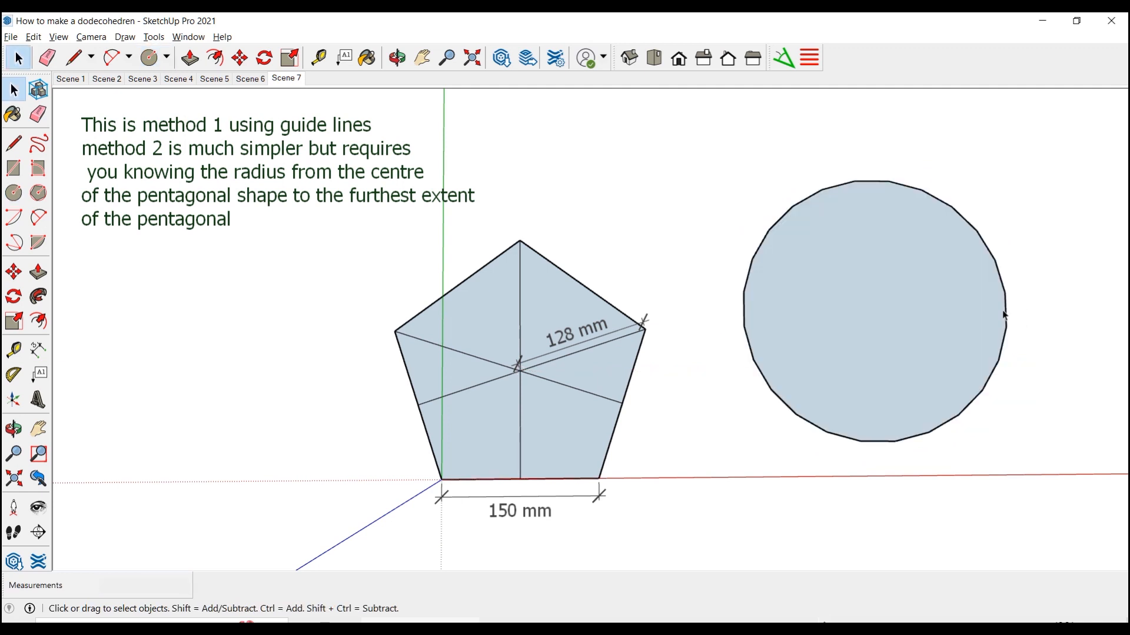
# Set the circle's segments to 5 in its entity info to turn it into a pentagon
pyautogui.click(1006, 301)
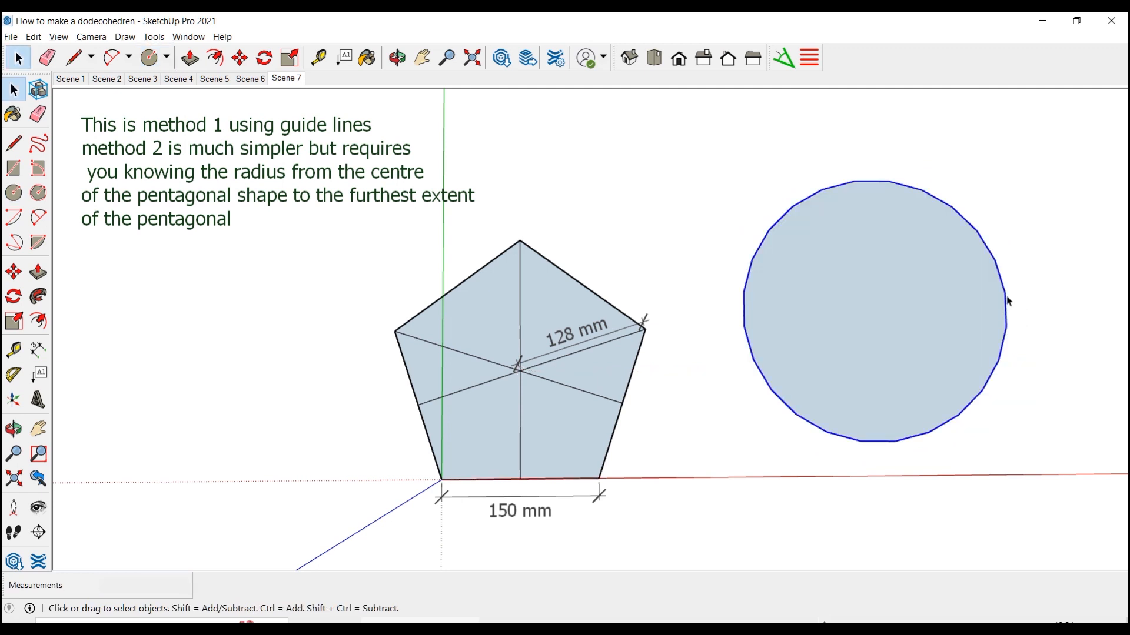
pyautogui.rightClick(1007, 301)
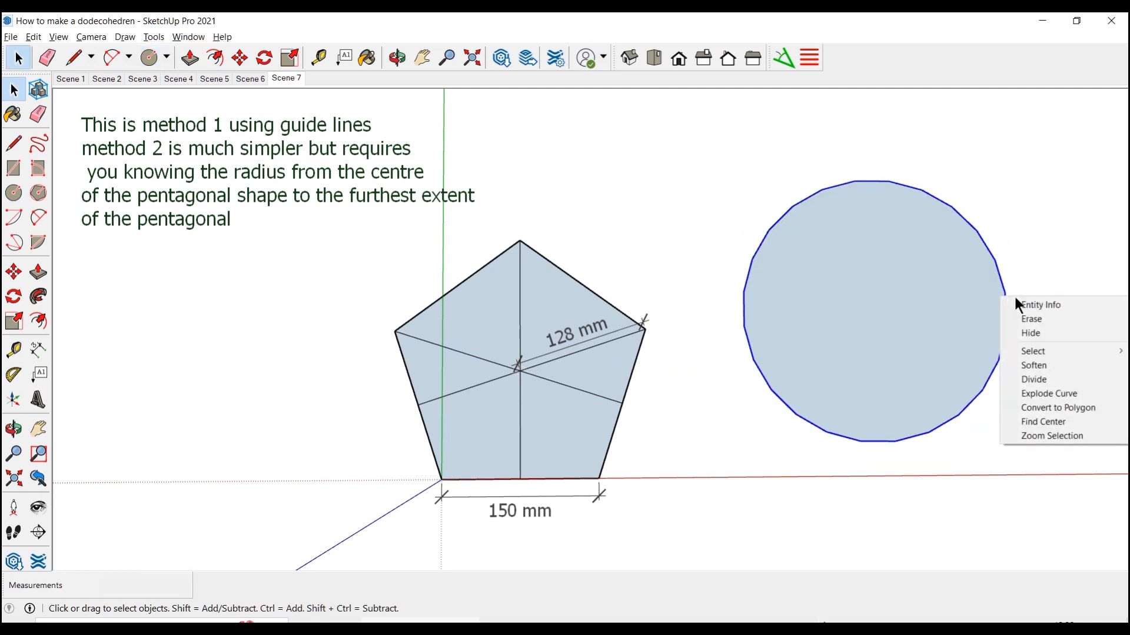
pyautogui.click(1030, 311)
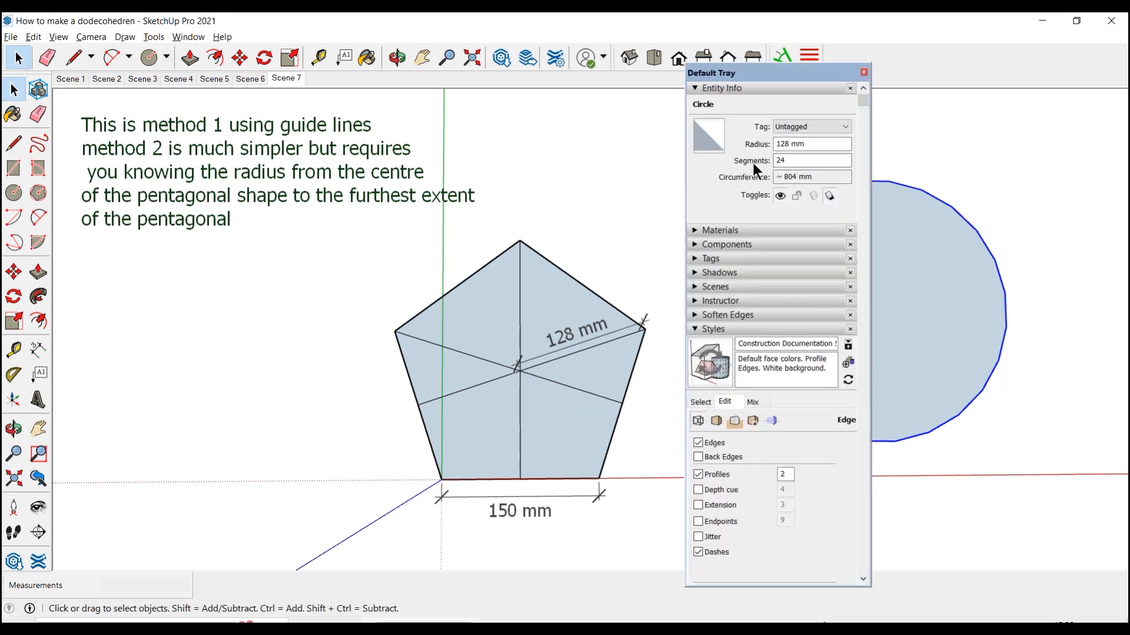
pyautogui.click(788, 163)
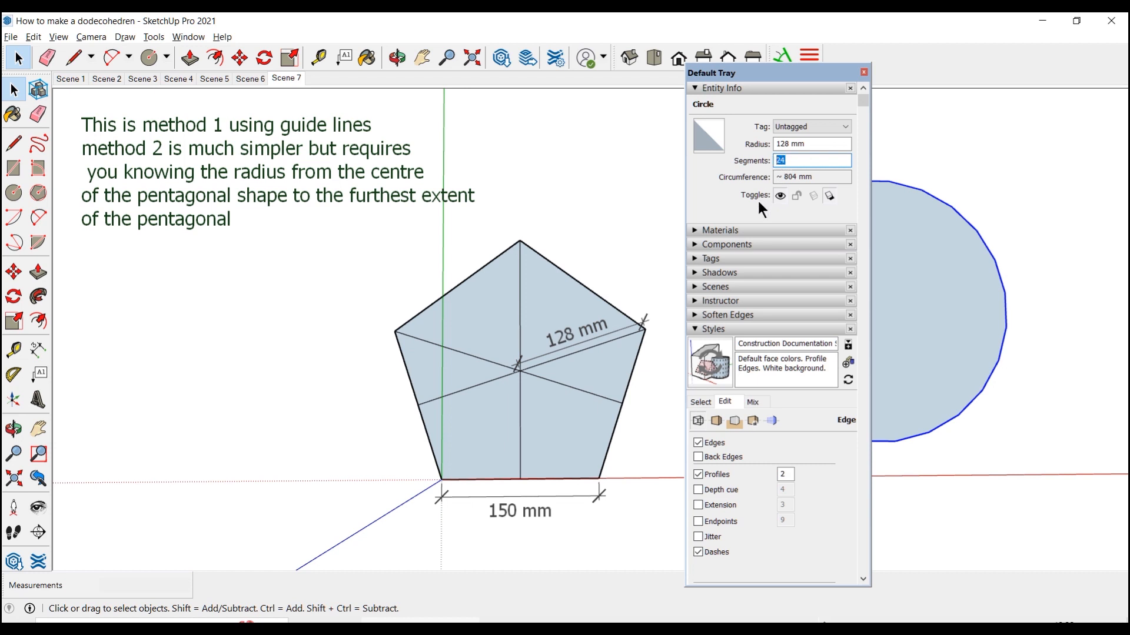
pyautogui.write('5')
pyautogui.click(988, 162)
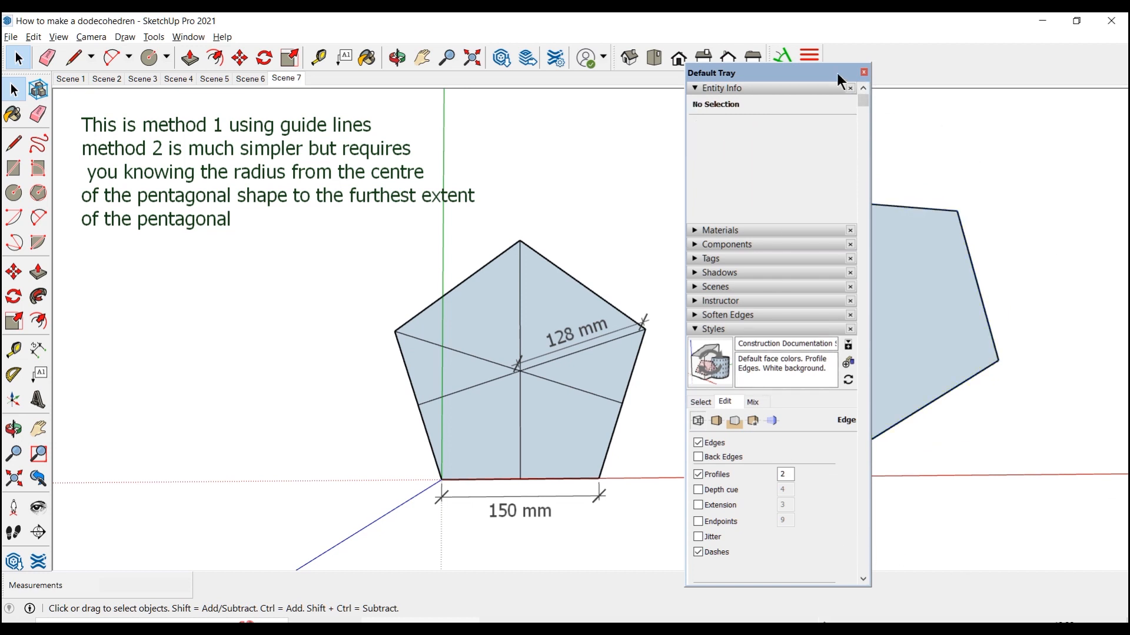
pyautogui.click(865, 72)
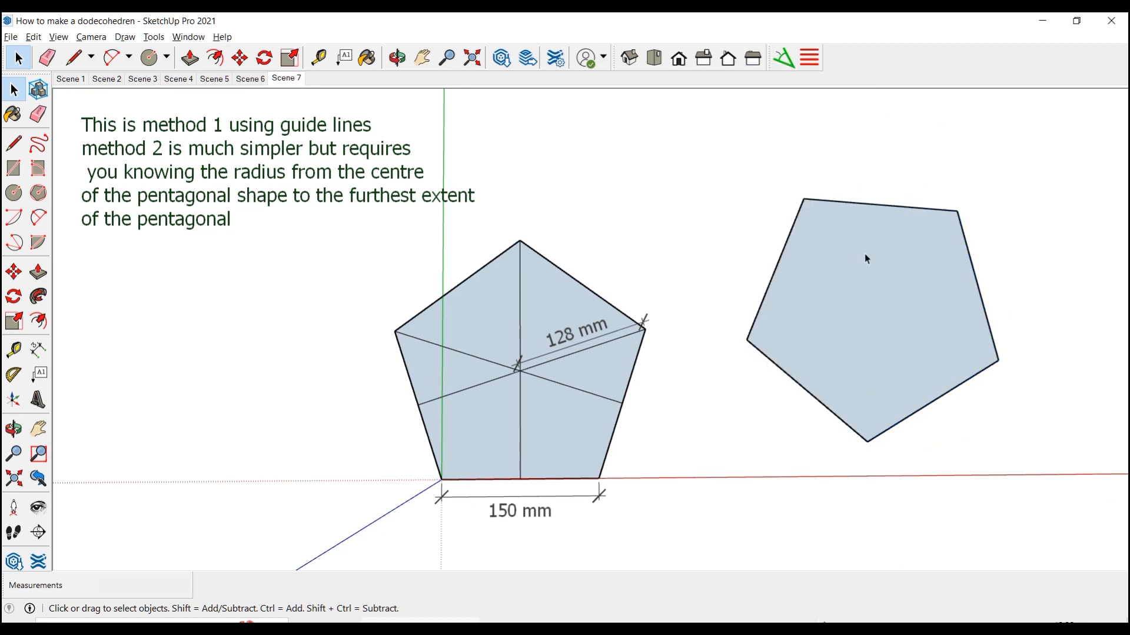
# Explode the curve of the five-segment circle into separate edges
pyautogui.click(976, 276)
pyautogui.rightClick(977, 286)
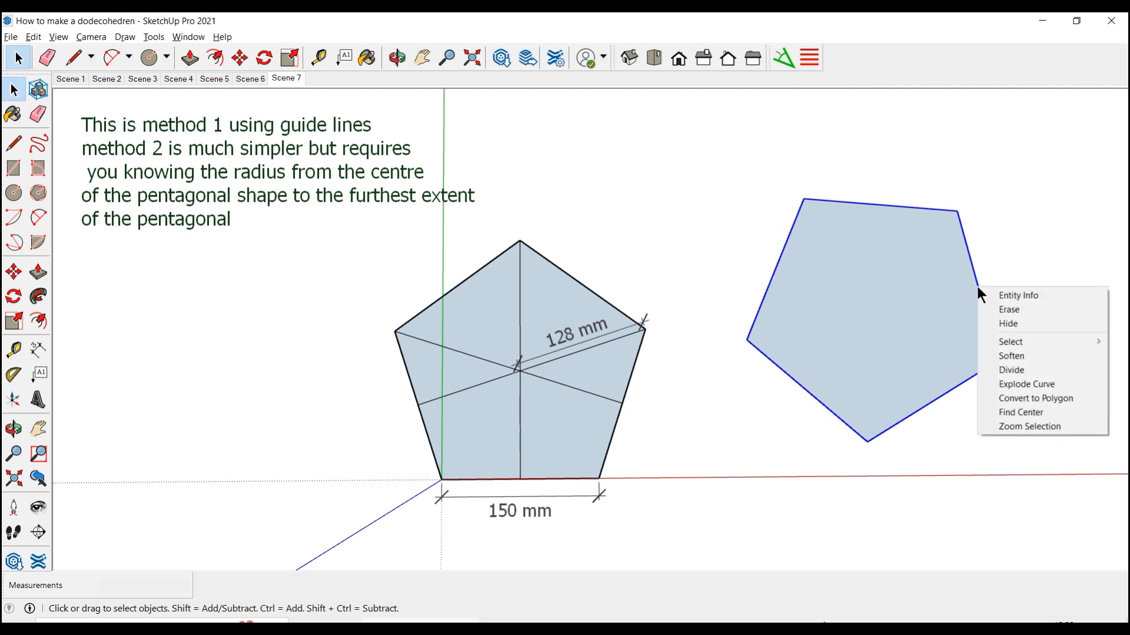
pyautogui.click(1017, 385)
# Add linear dimensions to the lower sloping side and the top side of the second pentagon
pyautogui.press('d')
pyautogui.click(866, 442)
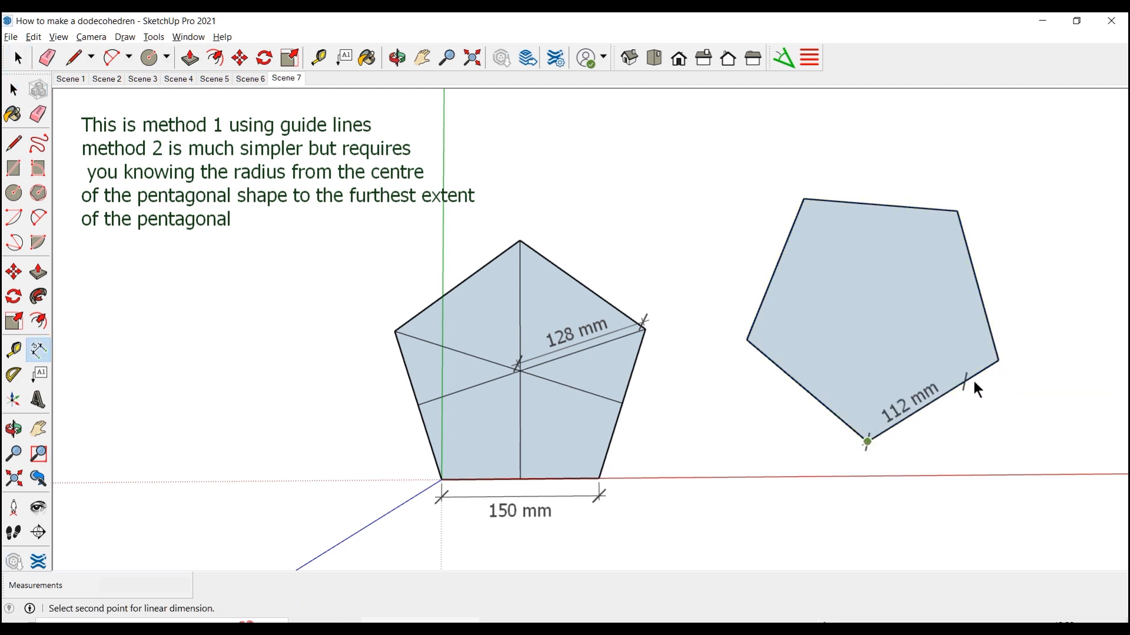
pyautogui.click(993, 359)
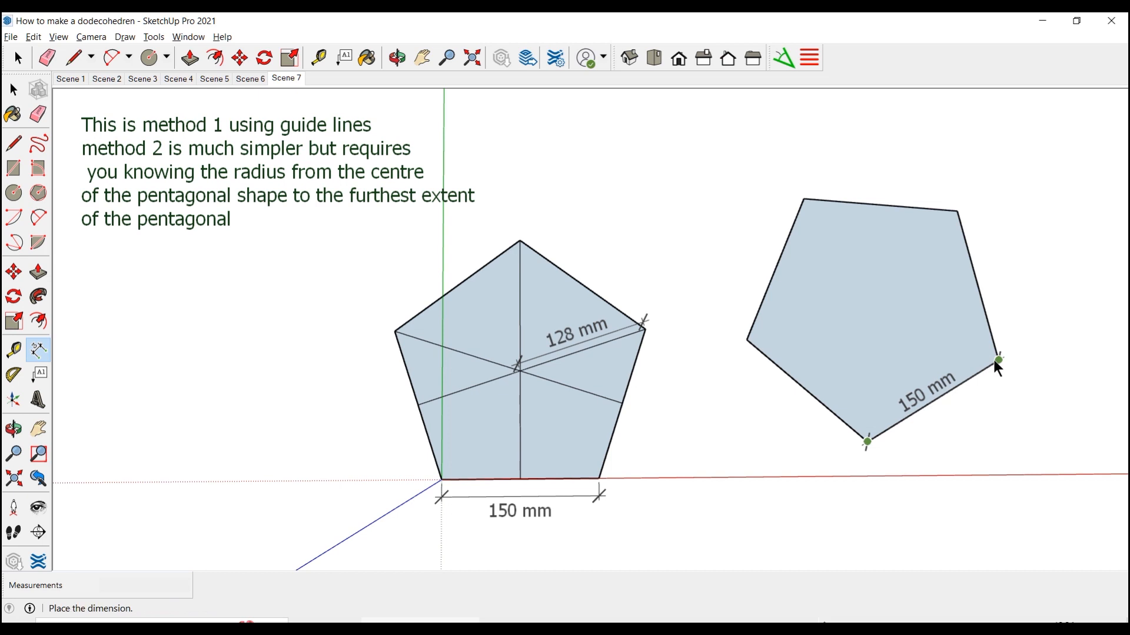
pyautogui.click(993, 359)
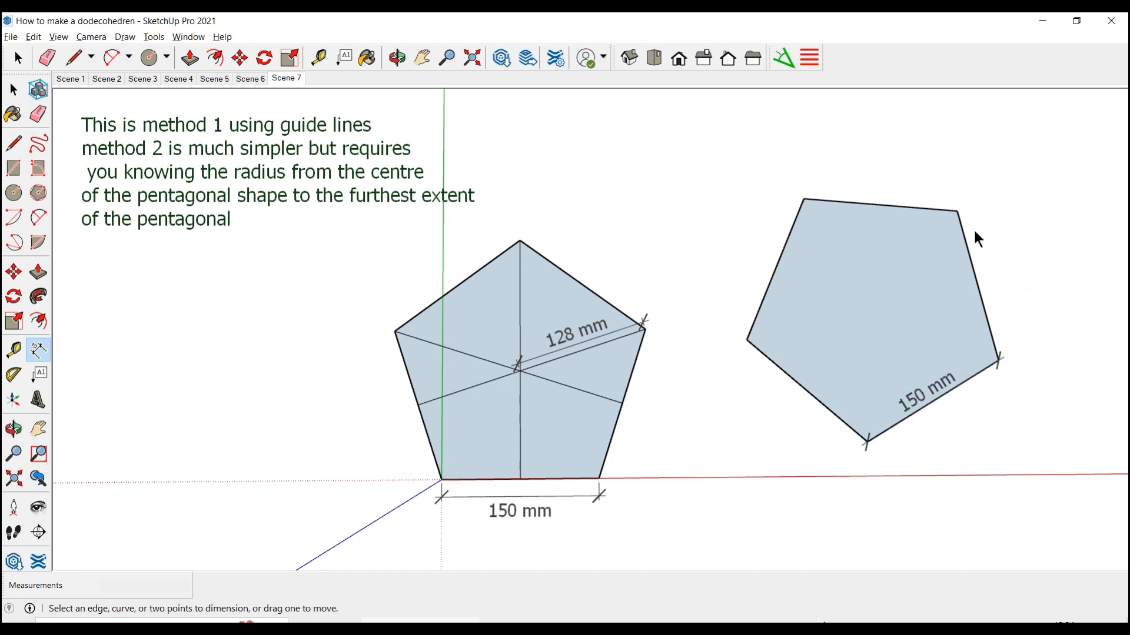
pyautogui.click(953, 214)
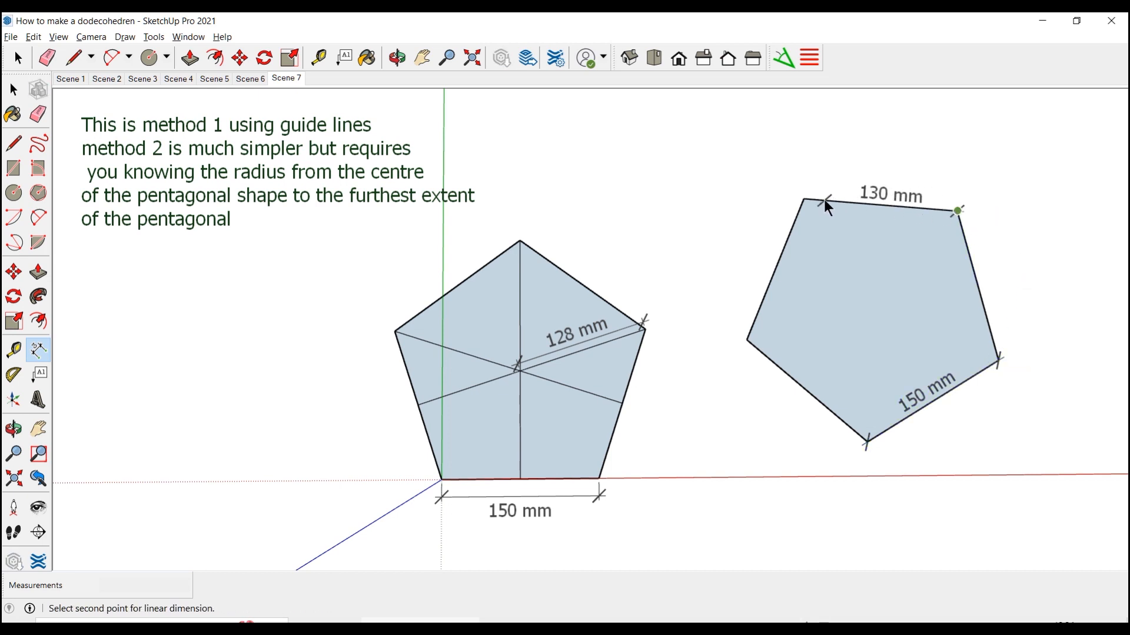
pyautogui.click(804, 199)
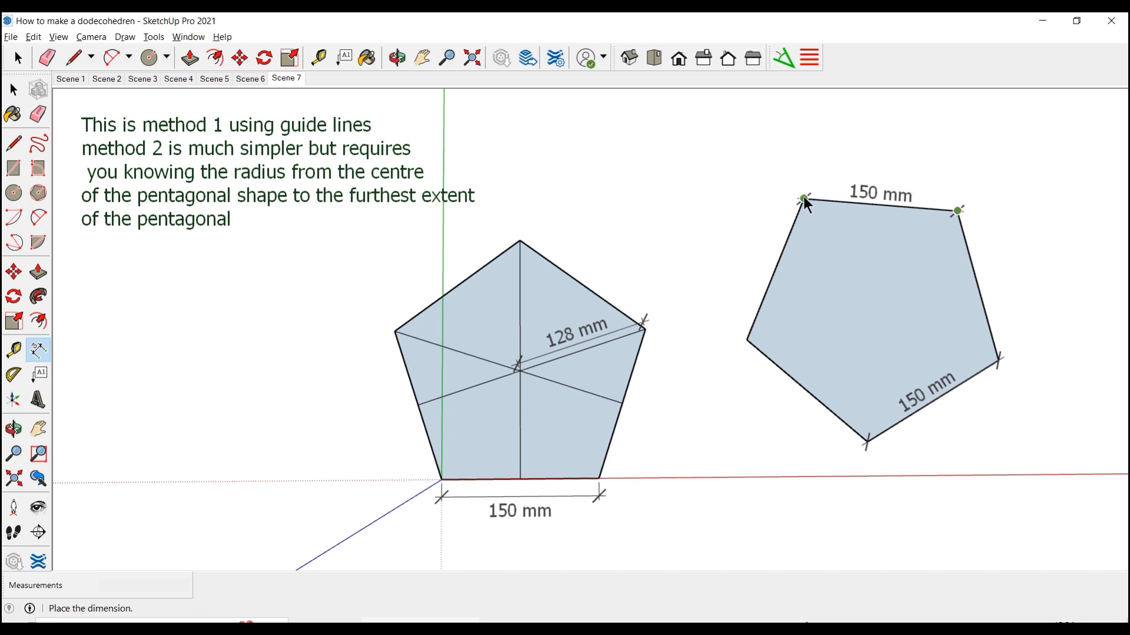
pyautogui.click(804, 199)
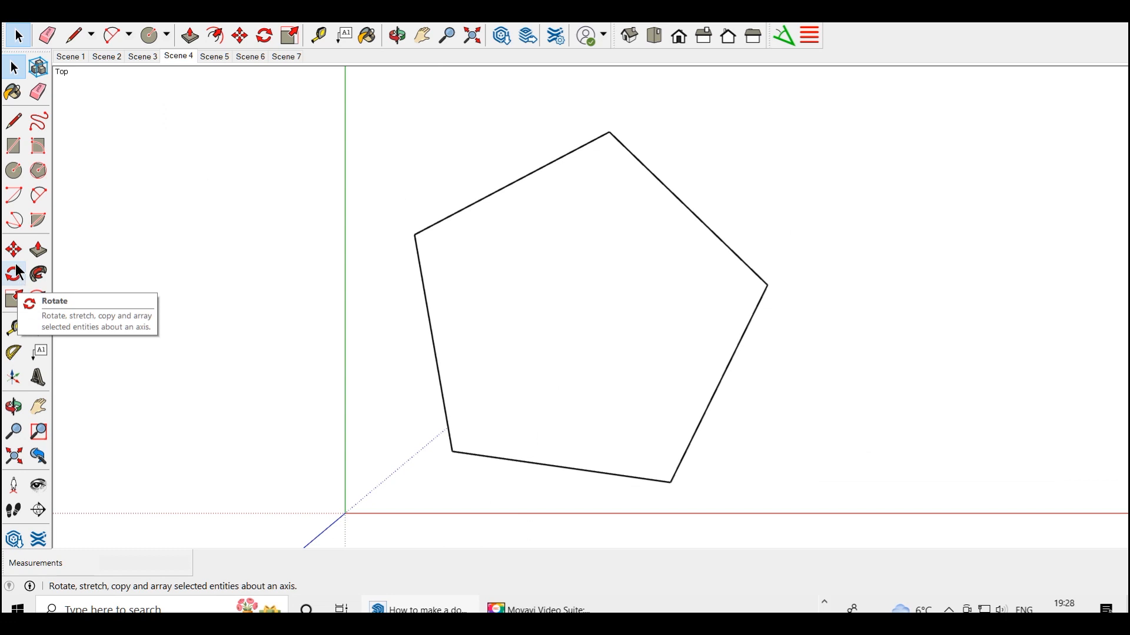
# Move the pentagon outline by its lower corner nearest the axes onto the origin
pyautogui.click(14, 250)
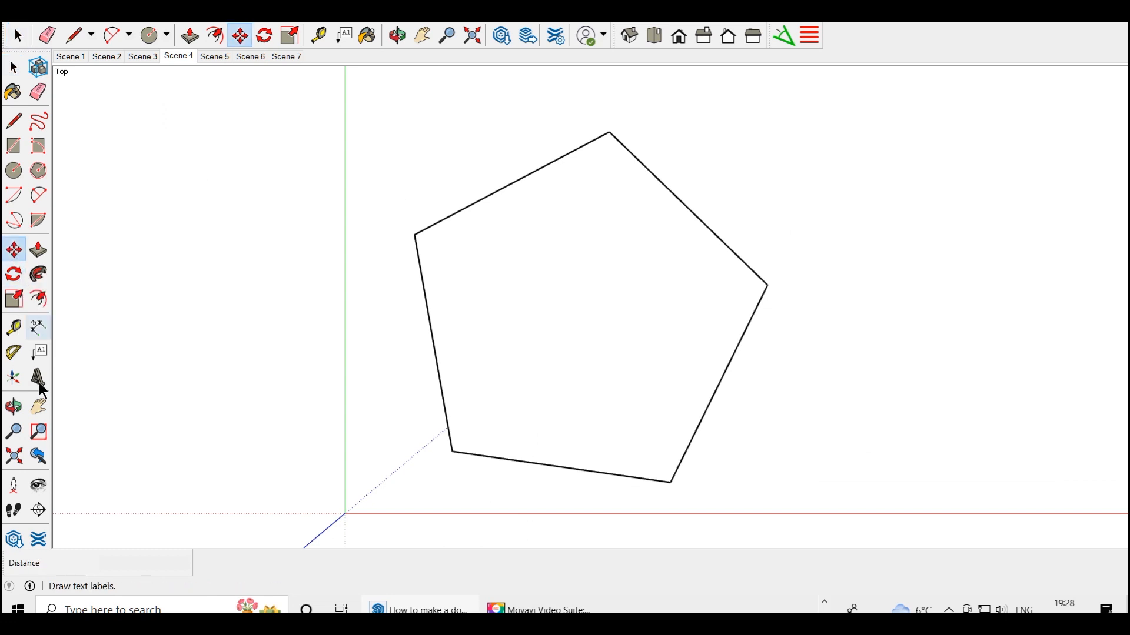
pyautogui.click(451, 455)
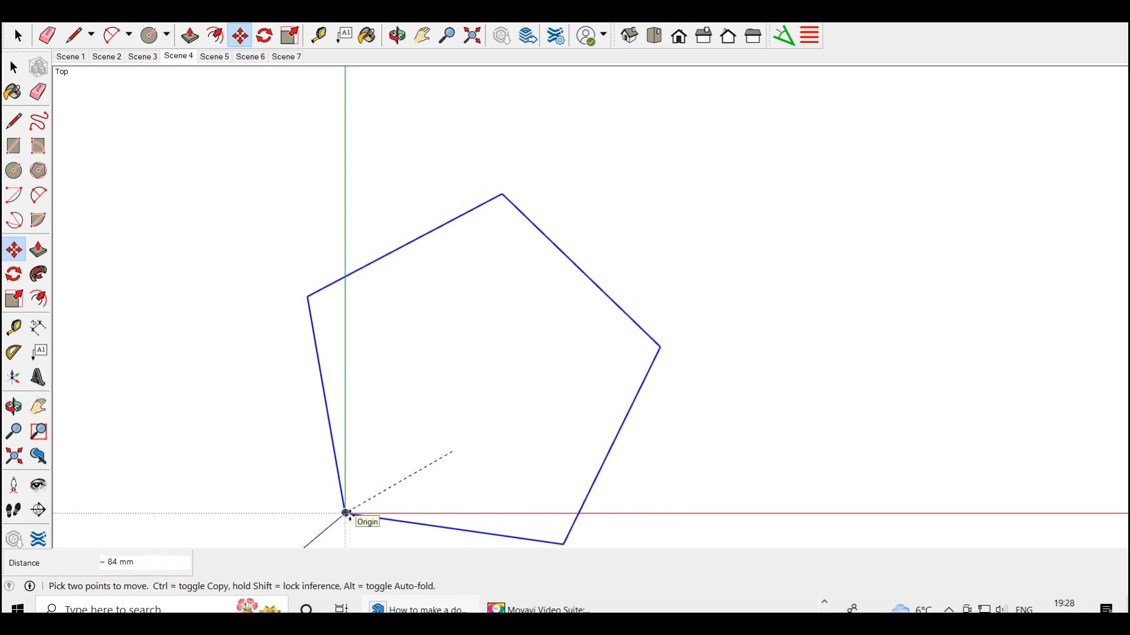
pyautogui.click(347, 514)
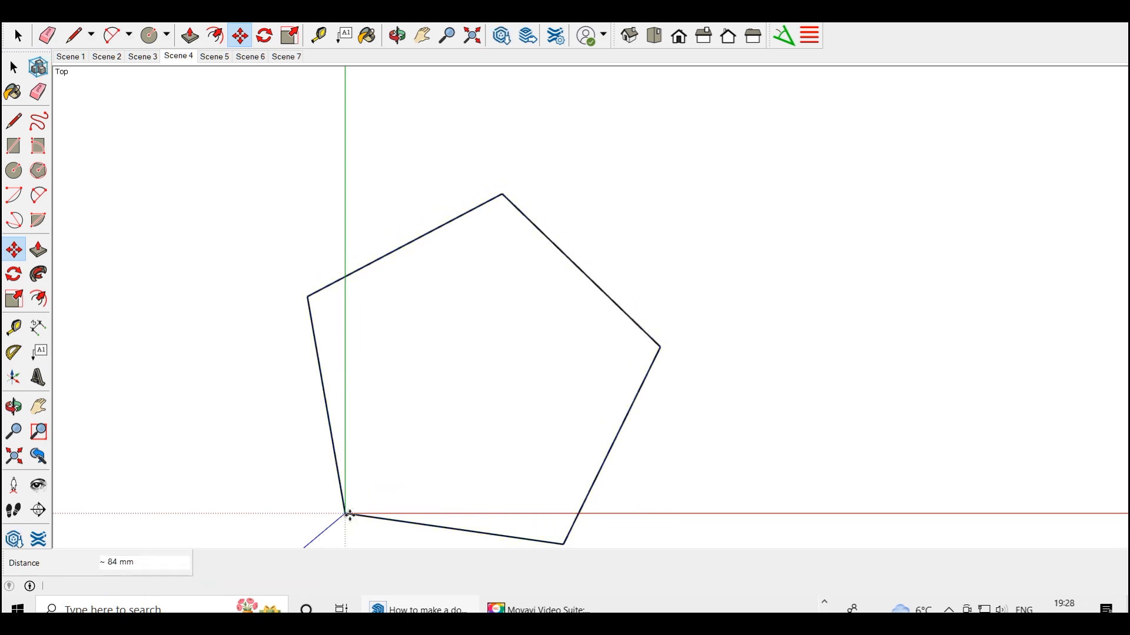
# Rotate the pentagon outline about the origin so that its lower side lies along the red axis
pyautogui.click(14, 273)
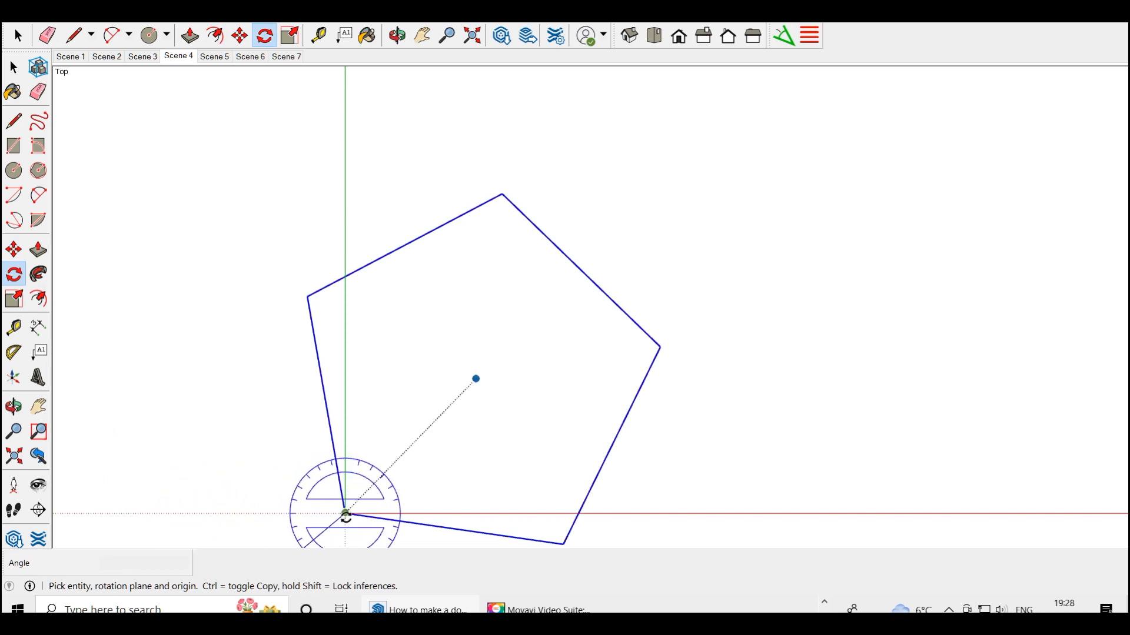
pyautogui.click(345, 515)
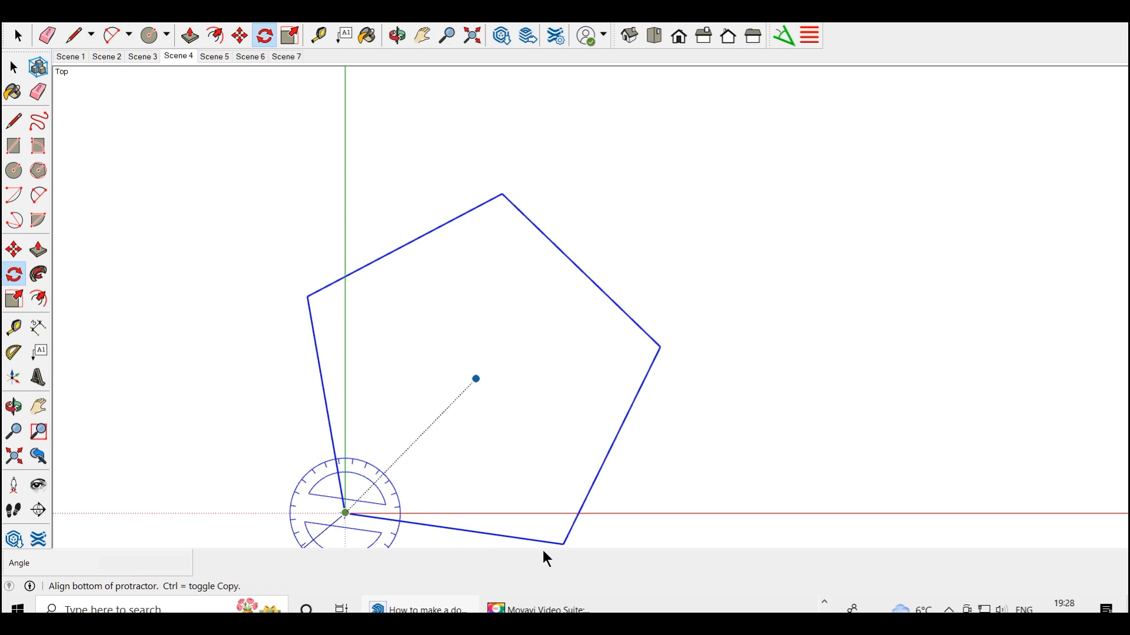
pyautogui.click(562, 545)
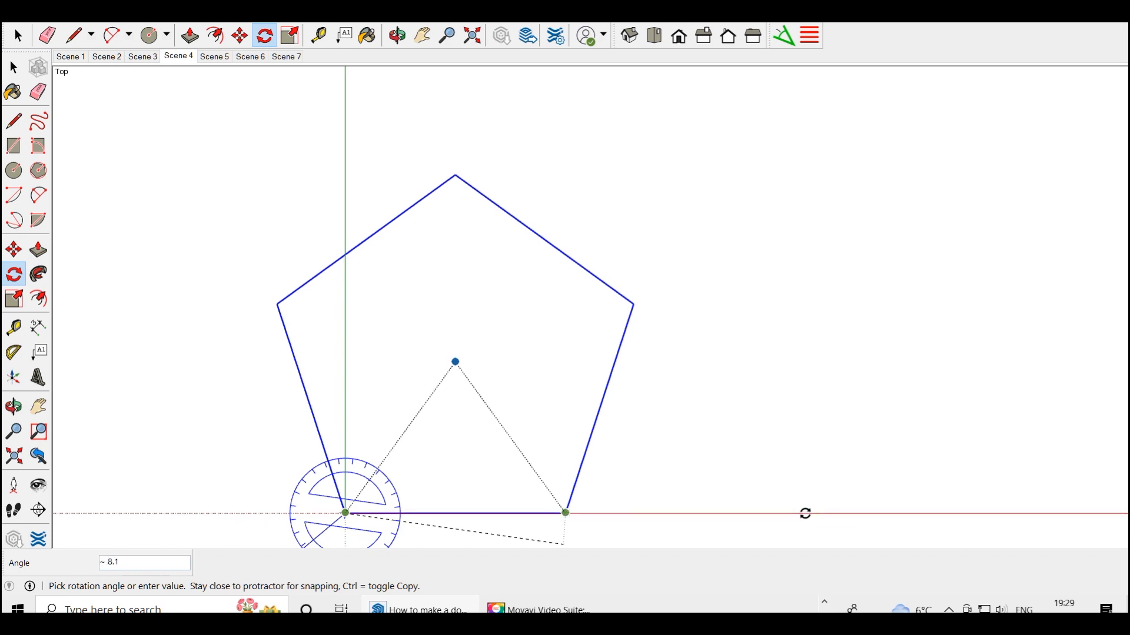
pyautogui.click(804, 513)
pyautogui.press('space')
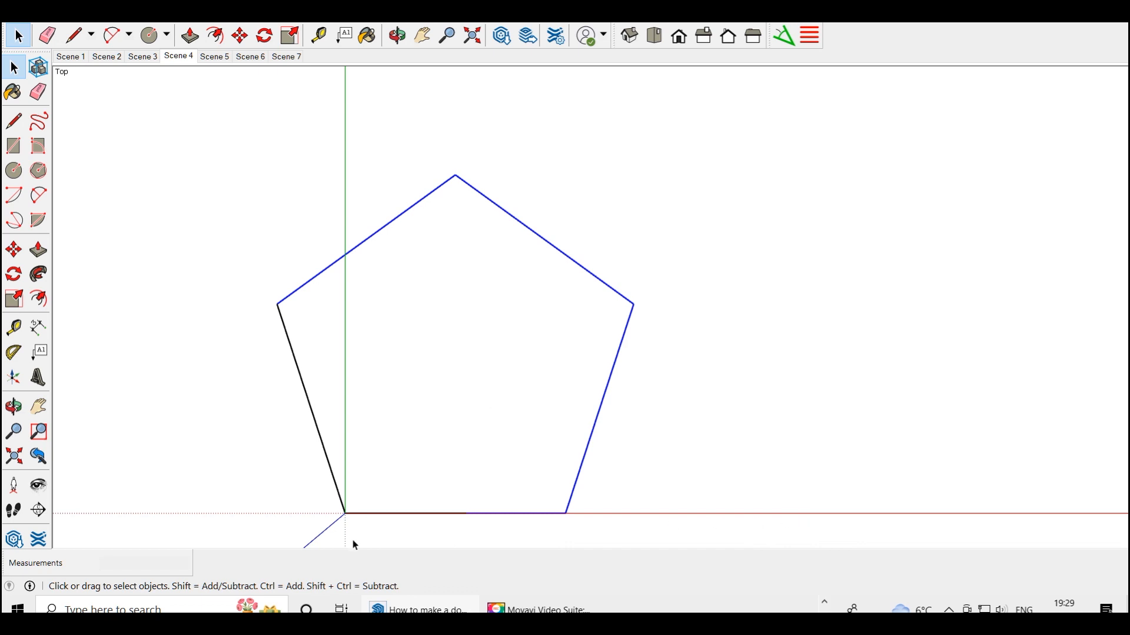
# Group the pentagon's face and all of its edges
pyautogui.moveTo(226, 135); pyautogui.dragTo(683, 540)
pyautogui.rightClick(450, 380)
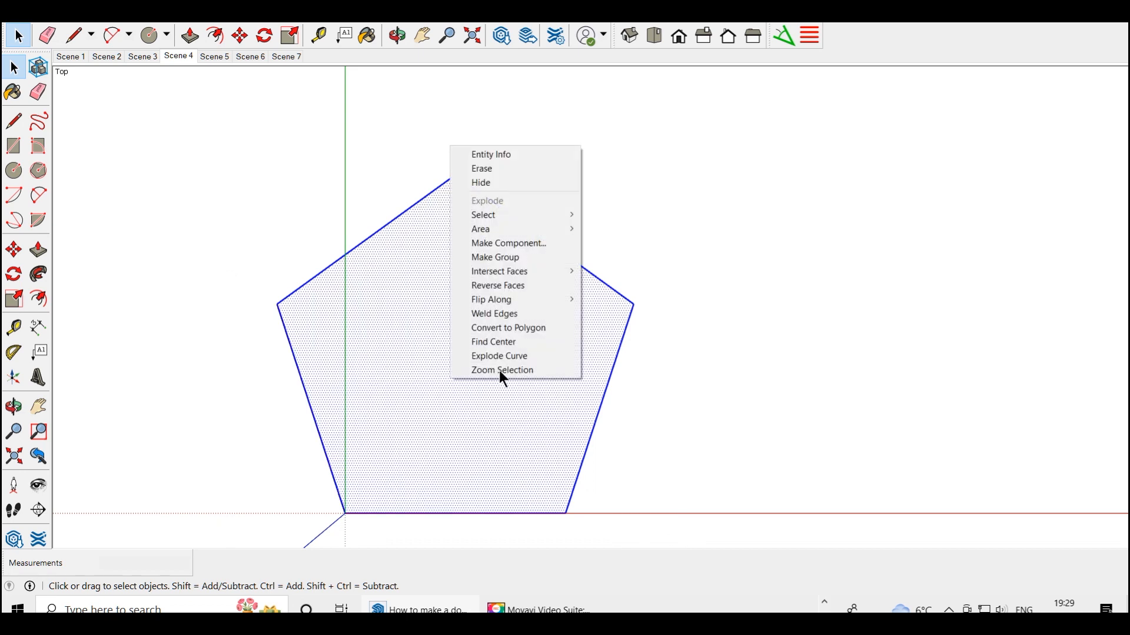
pyautogui.click(511, 262)
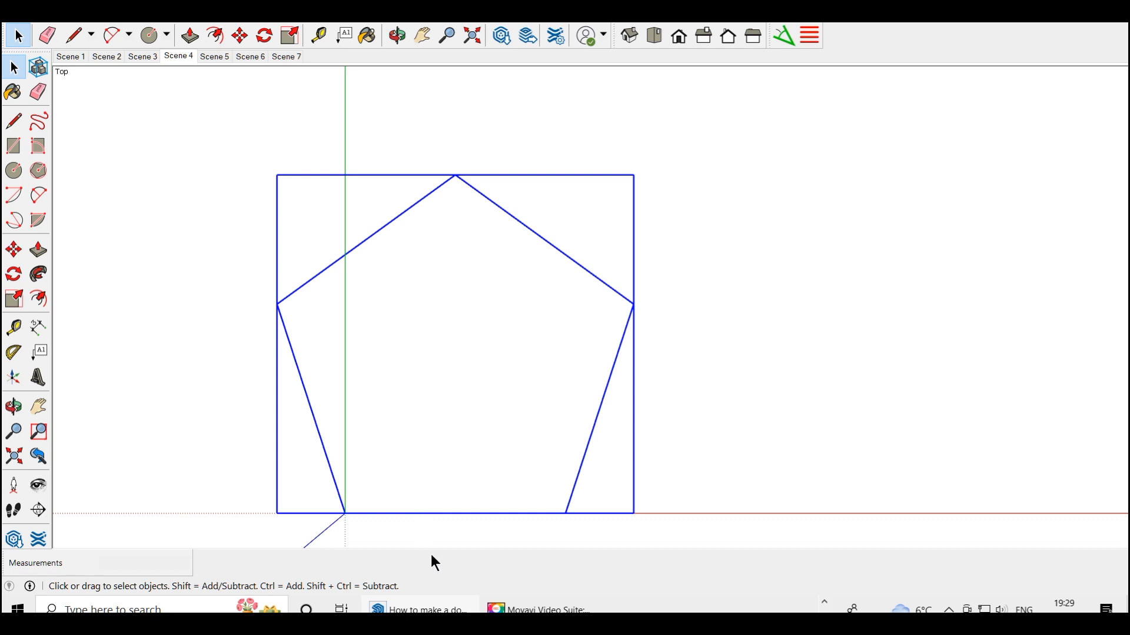
# Move the pentagon group along the red axis by about 139 mm from its corner at the origin
pyautogui.press('m')
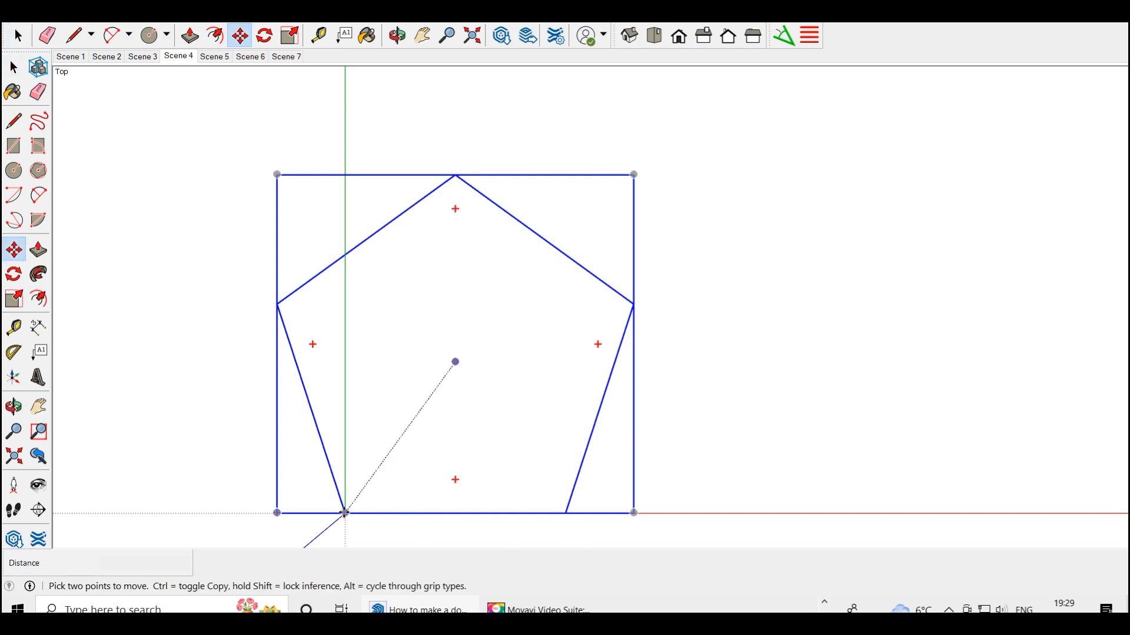
pyautogui.click(345, 513)
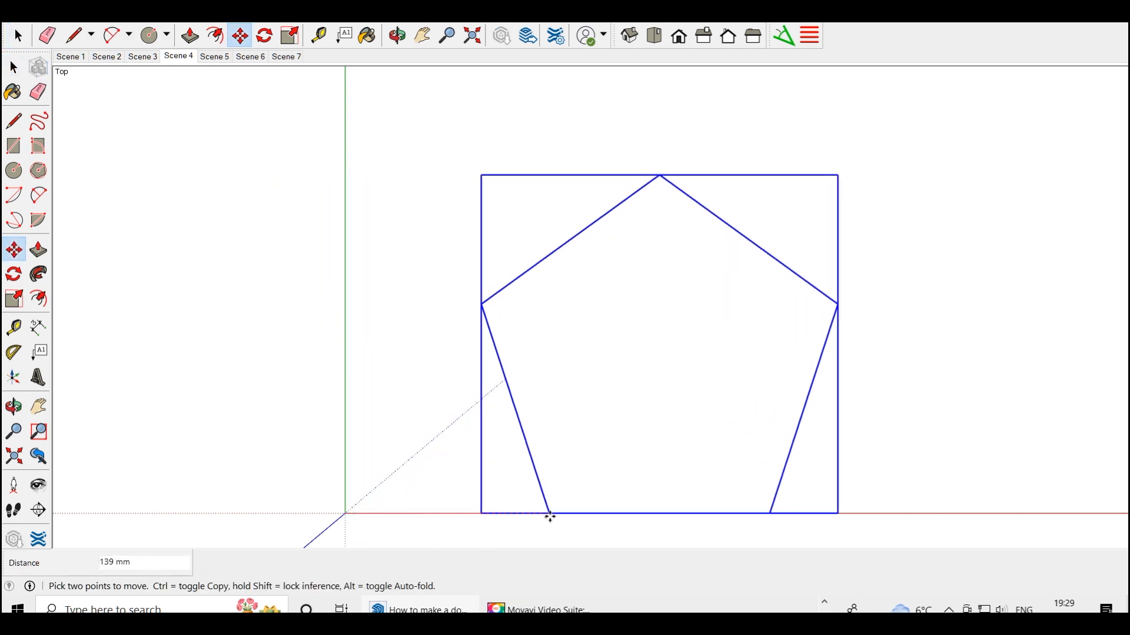
pyautogui.click(550, 516)
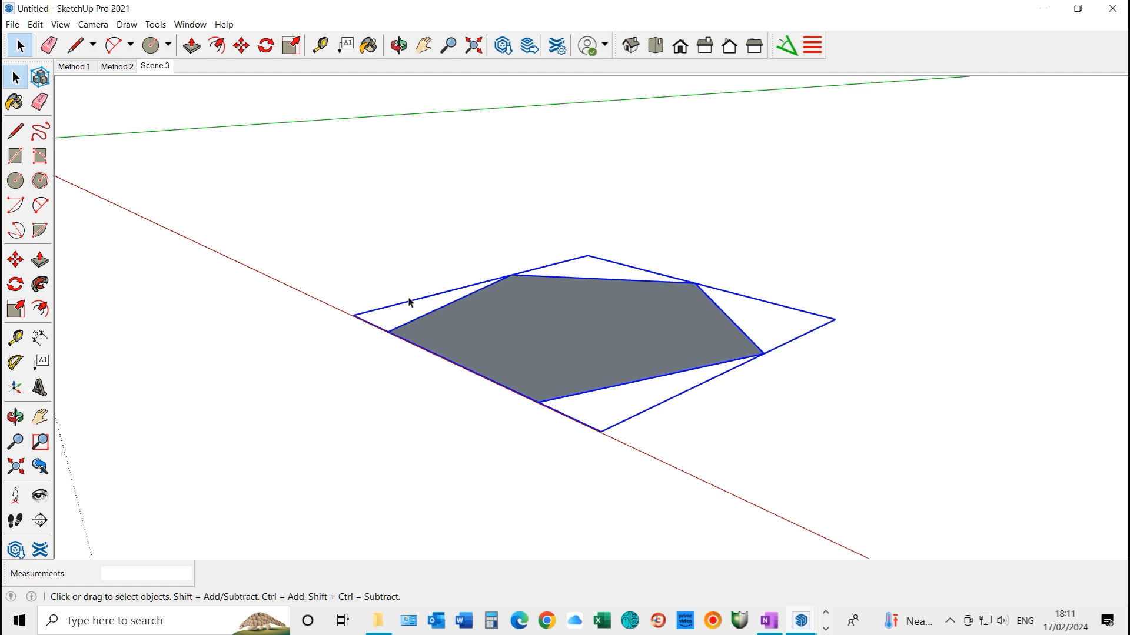
# Start rotating the pentagon group about the red axis, centred on its axis-side midpoint and referenced to its far corner
pyautogui.press('q')
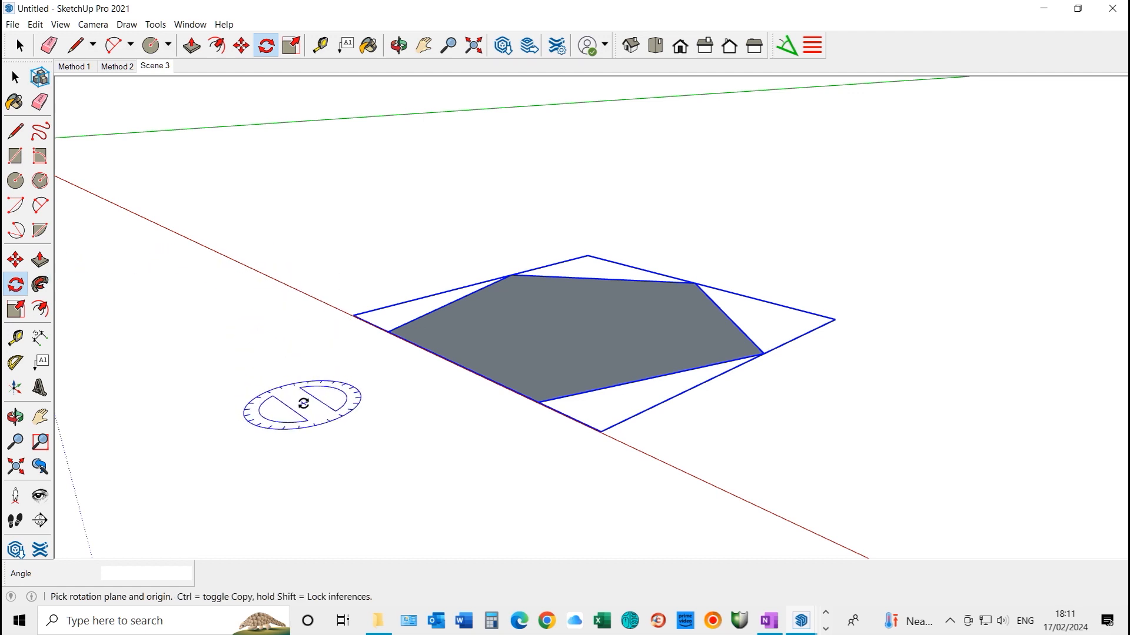
pyautogui.press('Right')
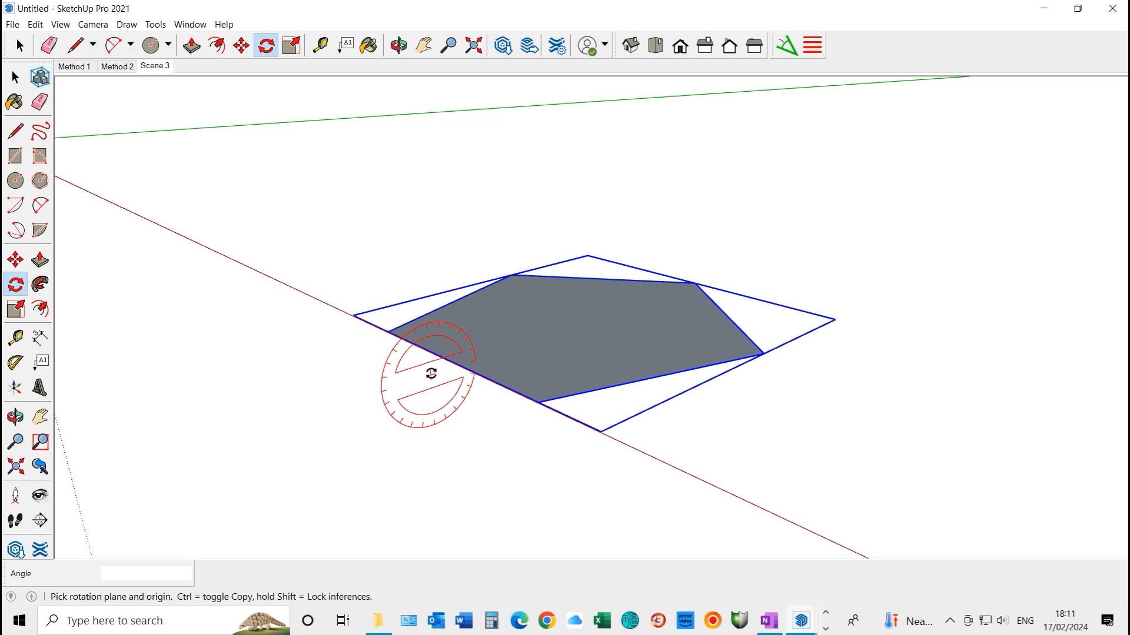
pyautogui.click(455, 363)
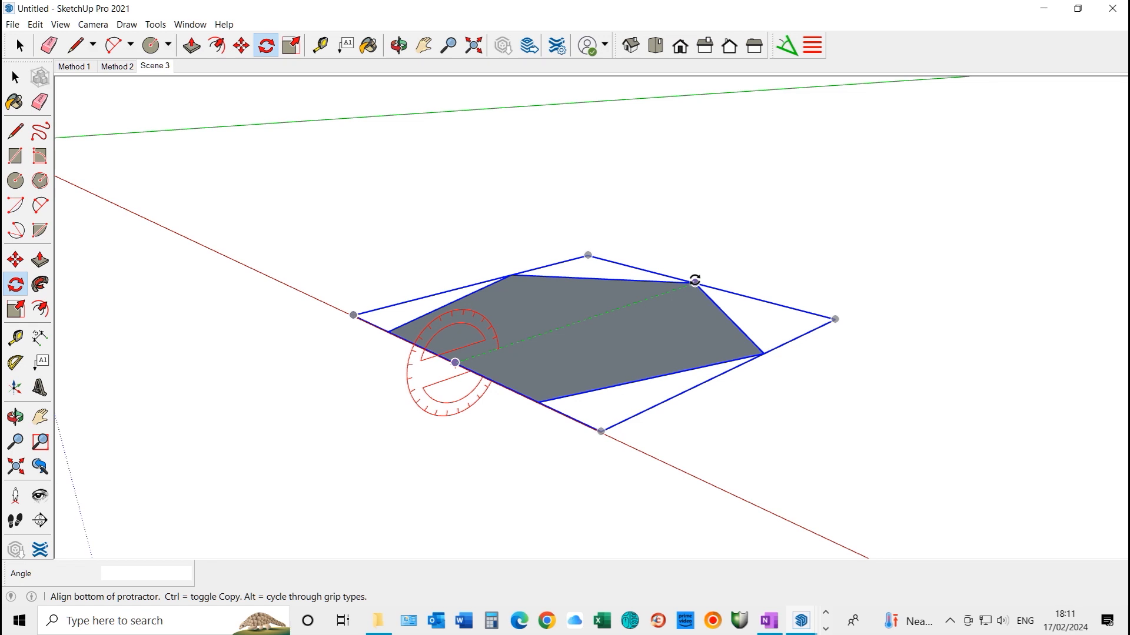
pyautogui.click(695, 281)
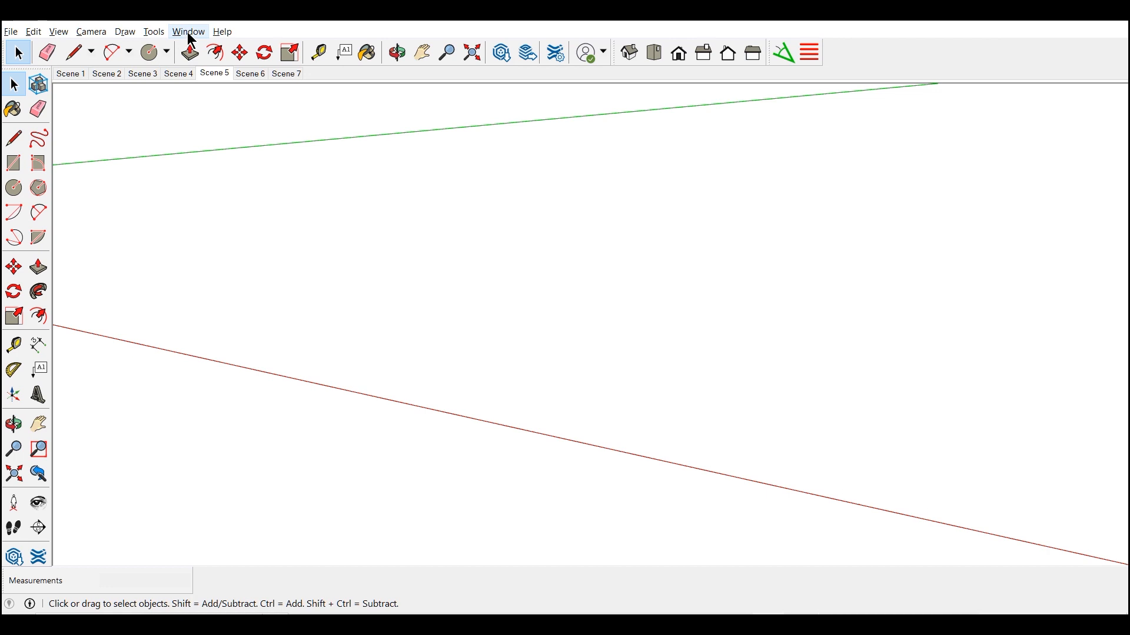
# Set the model's angle display precision to 0.0 degrees in the units settings
pyautogui.click(189, 33)
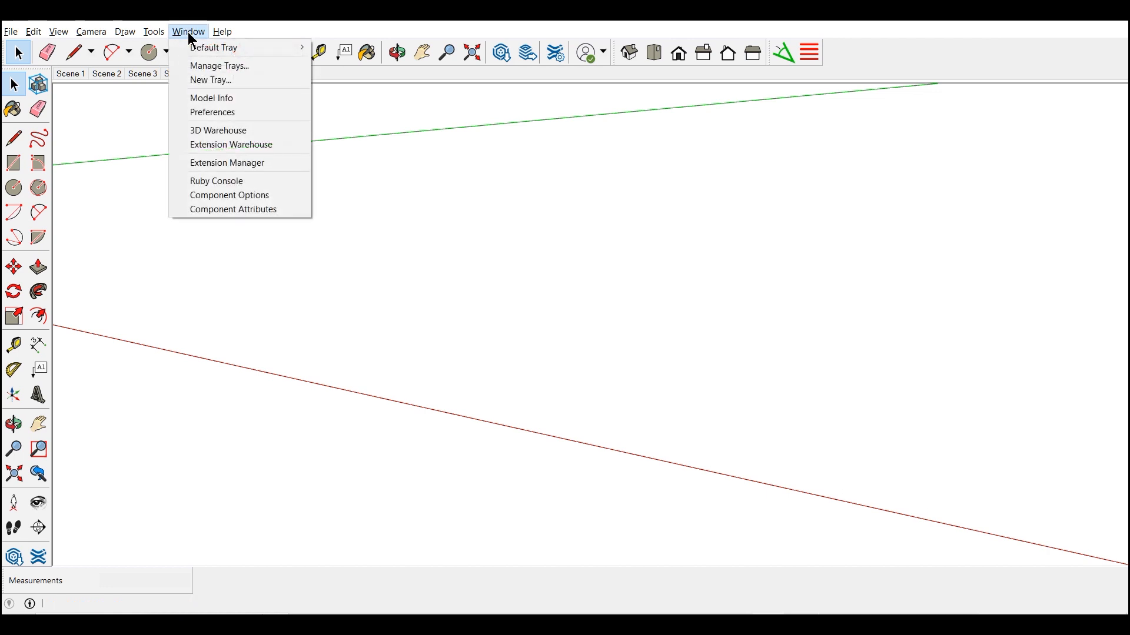
pyautogui.click(211, 99)
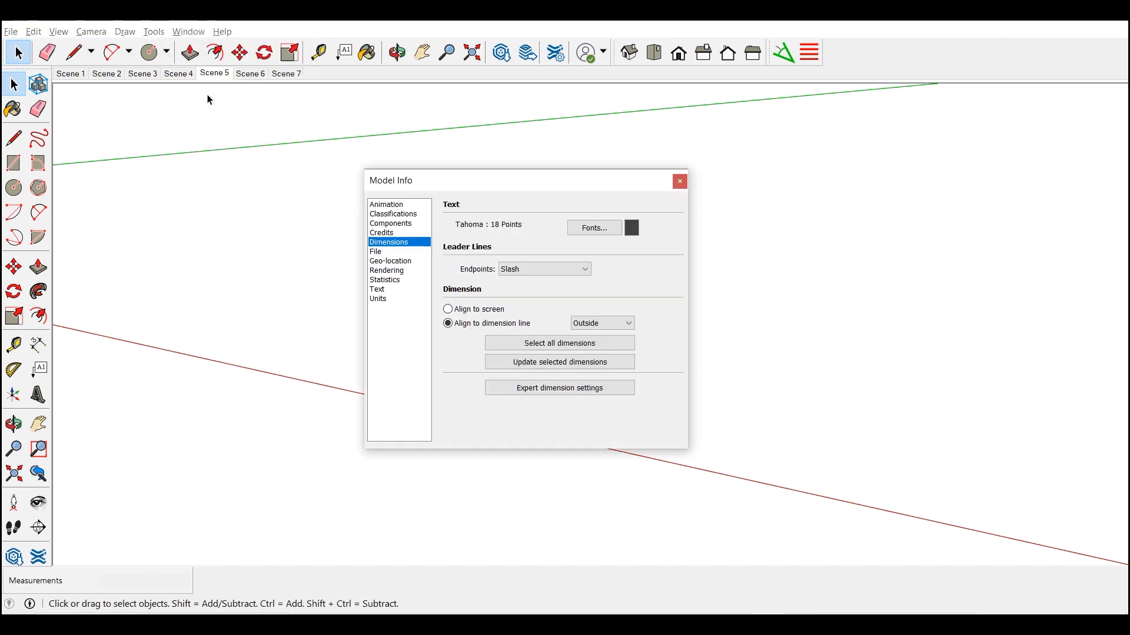
pyautogui.click(376, 299)
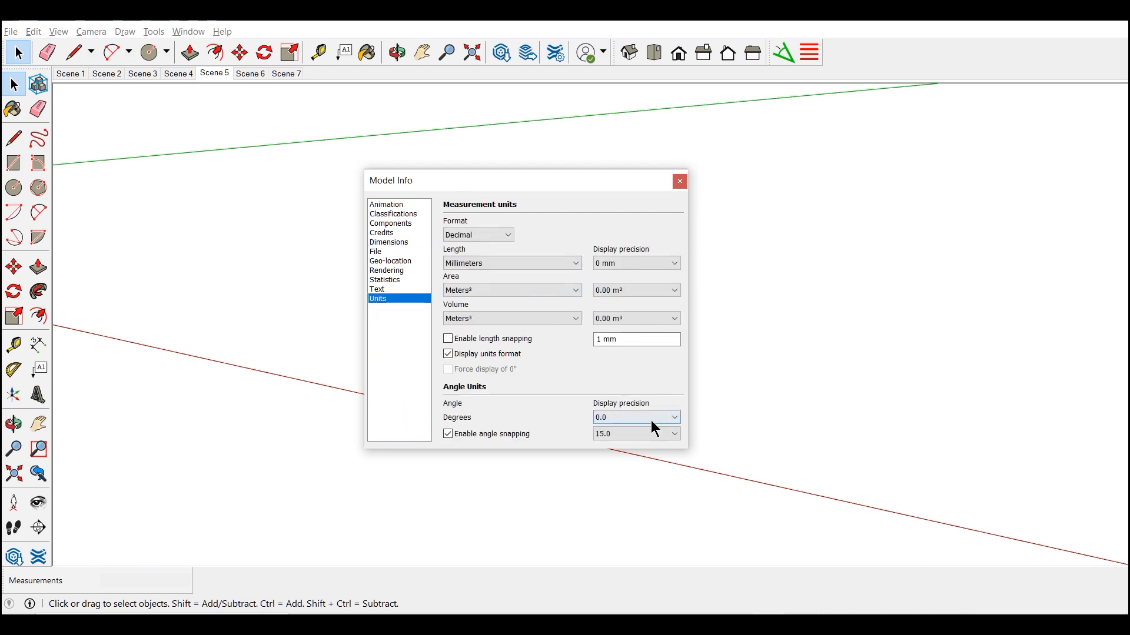
pyautogui.click(673, 417)
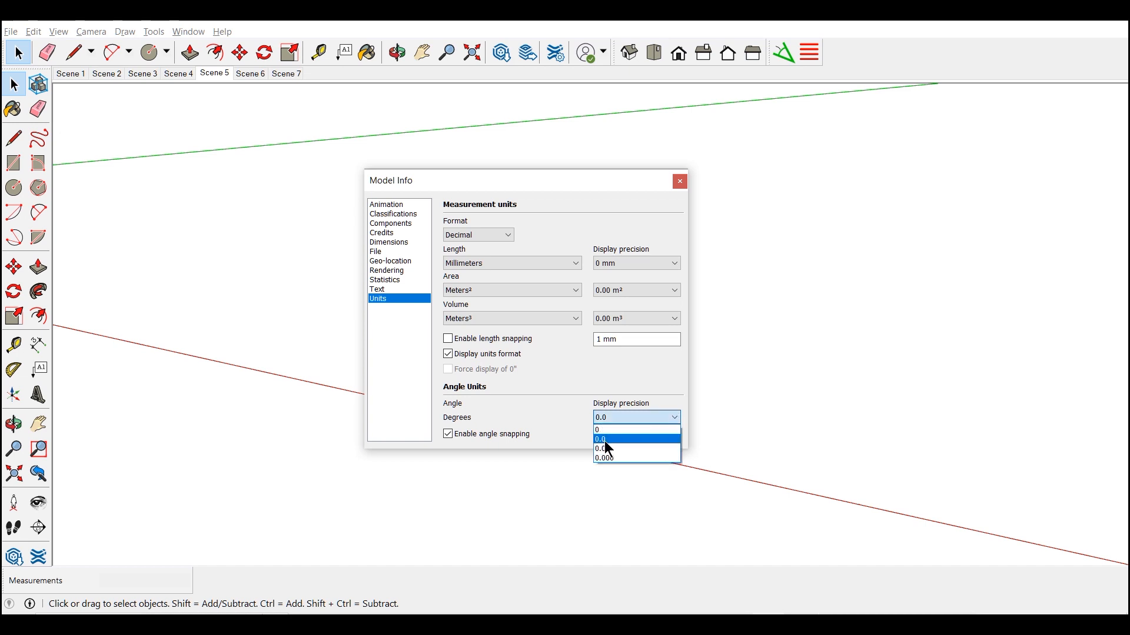
pyautogui.click(605, 440)
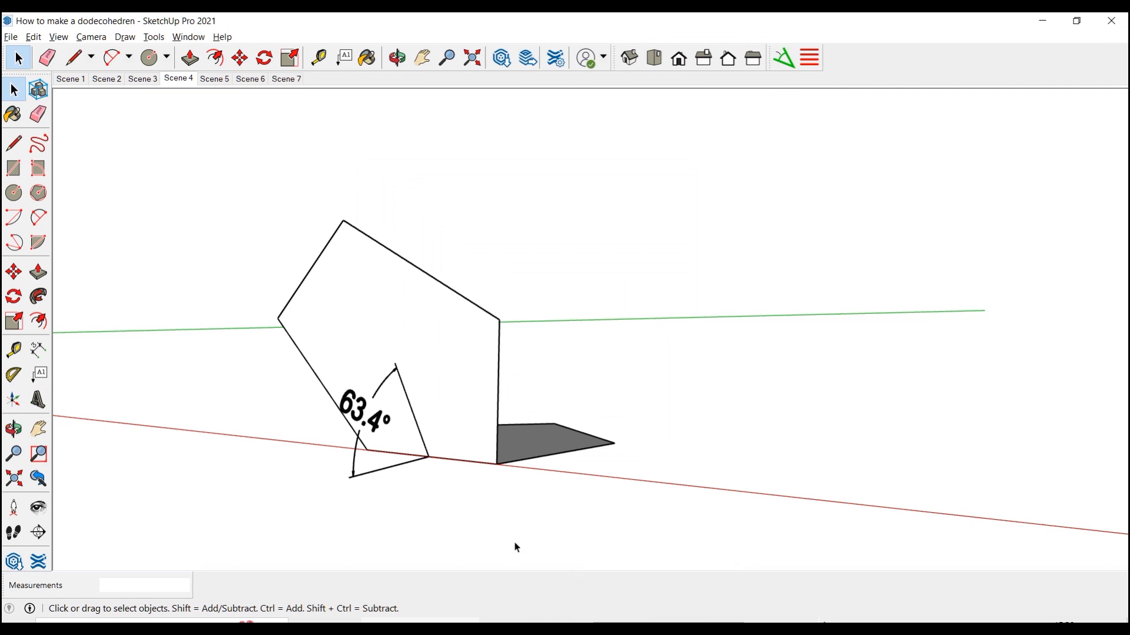
# Copy the tilted pentagon group 150 mm along the red axis by its base corner and multiply it into four copies
pyautogui.click(446, 379)
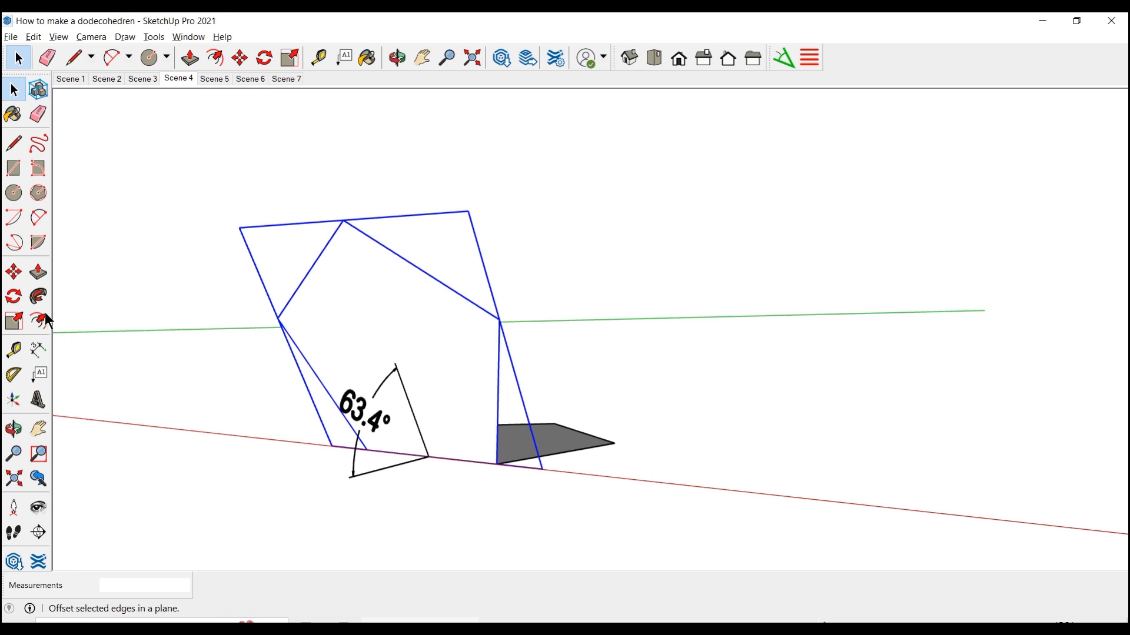
pyautogui.click(15, 279)
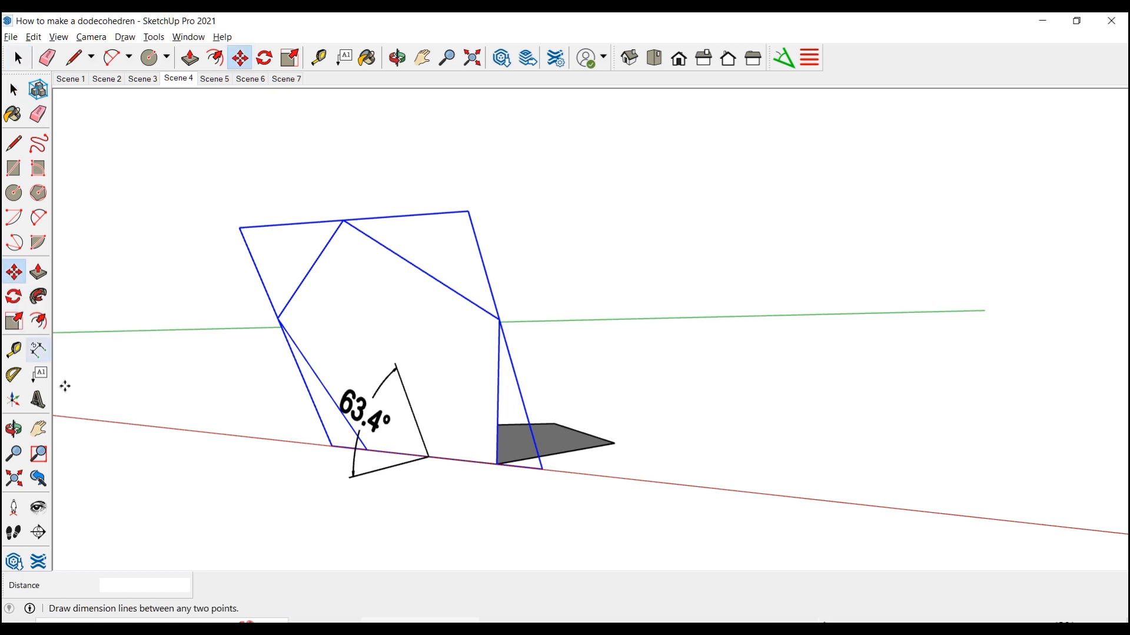
pyautogui.click(439, 481)
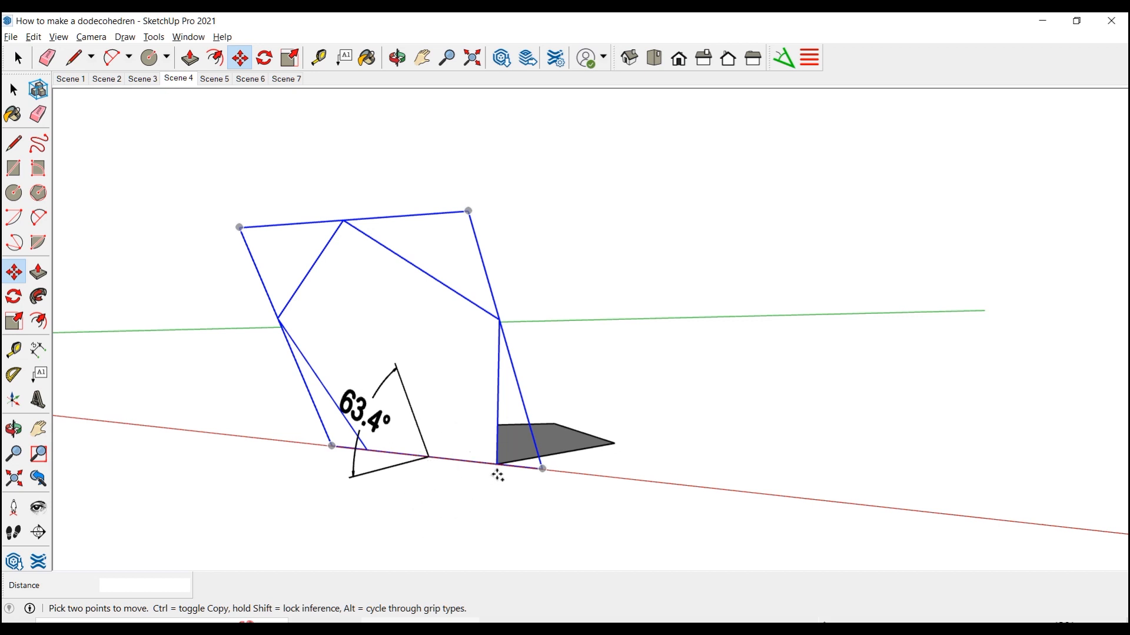
pyautogui.click(367, 449)
pyautogui.press('ctrl')
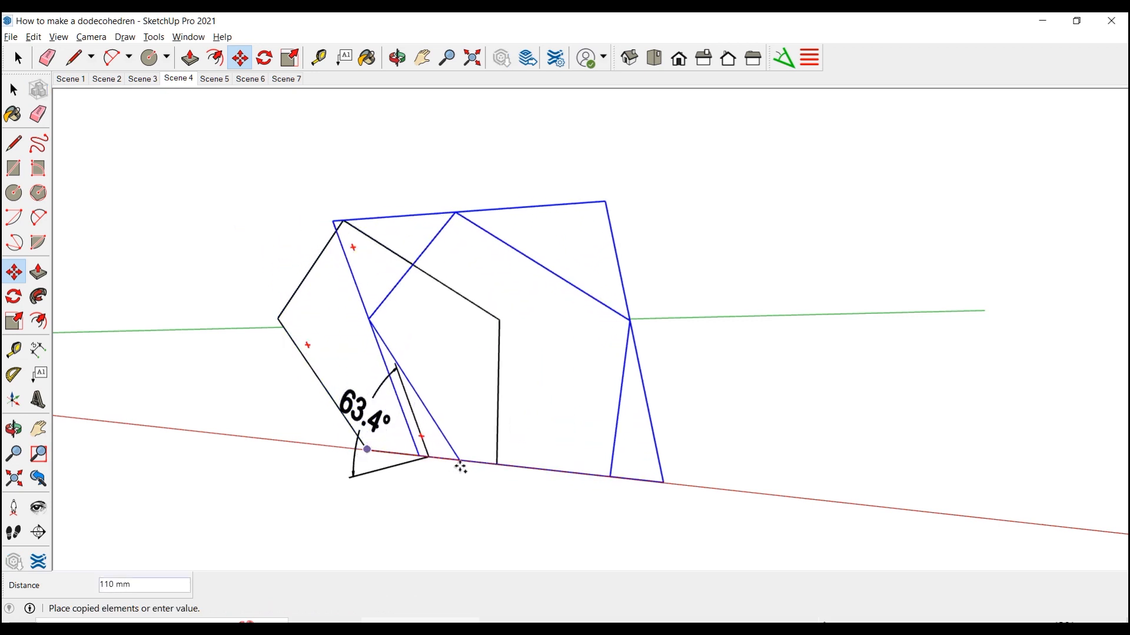
pyautogui.click(498, 464)
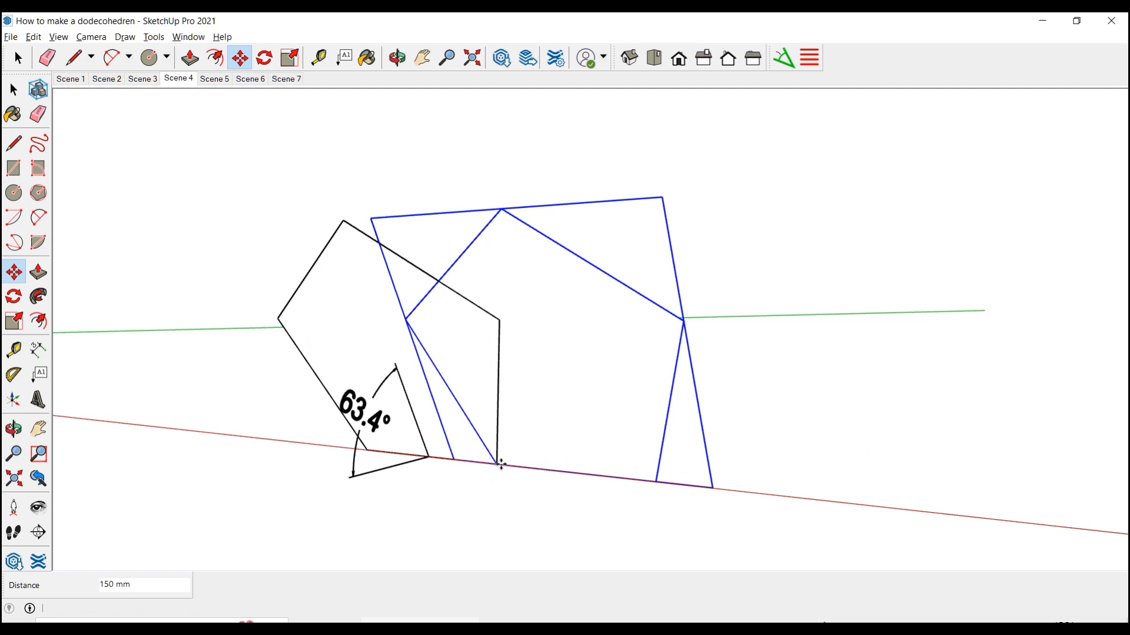
pyautogui.write('*4')
pyautogui.press('Return')
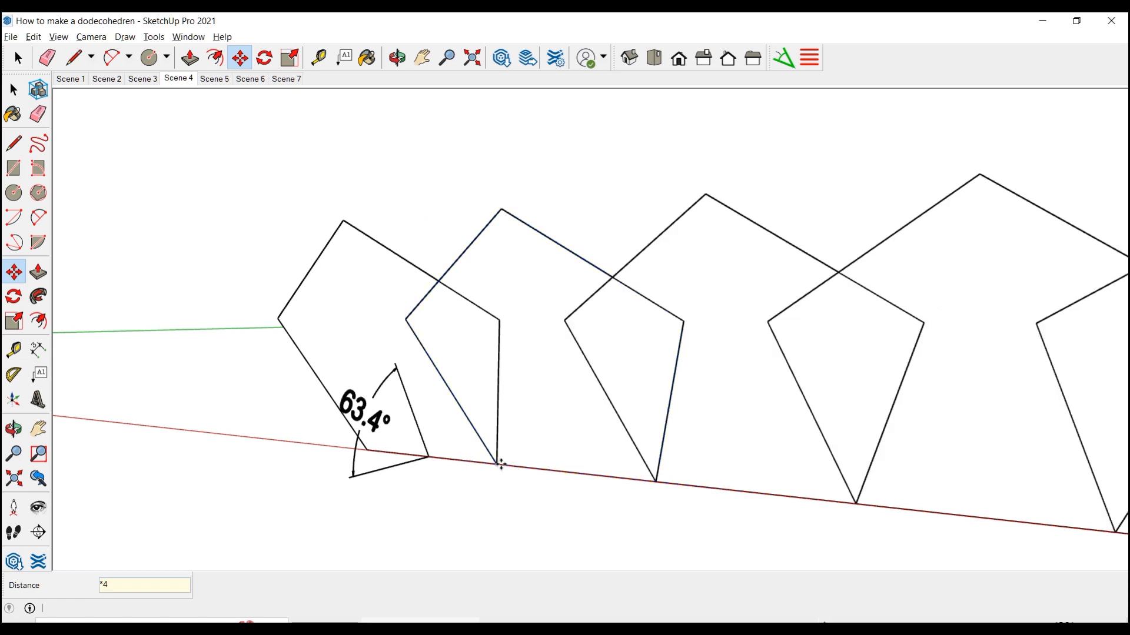
# Rotate the four copied pentagons together by 72° about the base corner they share with the original tilted pentagon
pyautogui.moveTo(500, 465); pyautogui.dragTo(444, 449, button='middle')
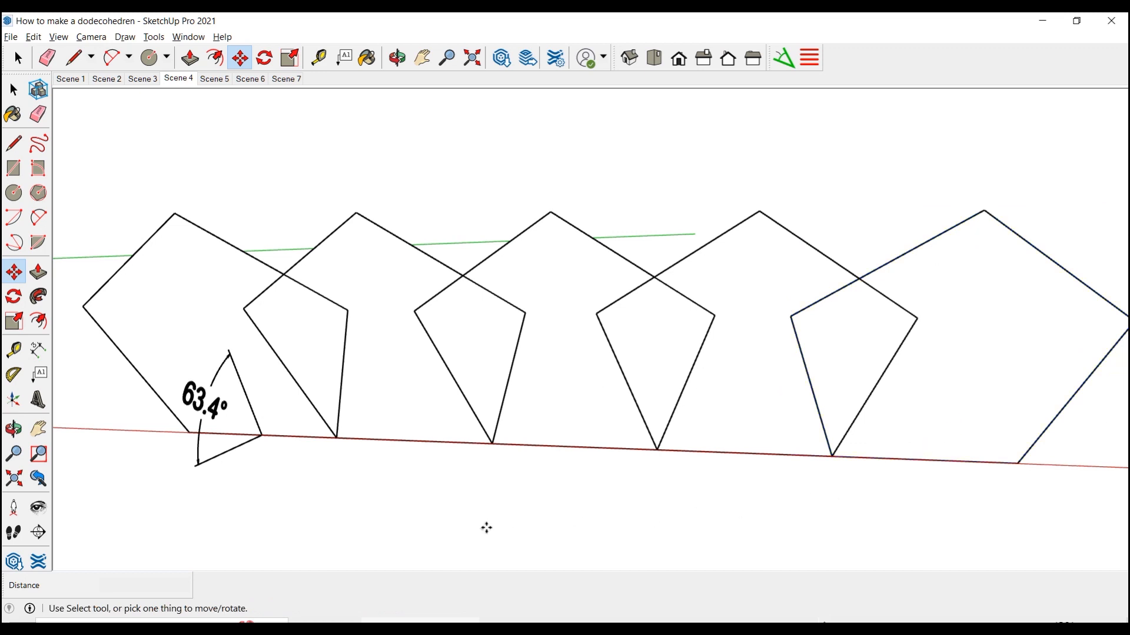
pyautogui.press('space')
pyautogui.click(486, 443)
pyautogui.keyDown('shift'); pyautogui.click(511, 444); pyautogui.keyUp('shift')
pyautogui.keyDown('shift'); pyautogui.click(737, 417); pyautogui.keyUp('shift')
pyautogui.keyDown('shift'); pyautogui.click(971, 371); pyautogui.keyUp('shift')
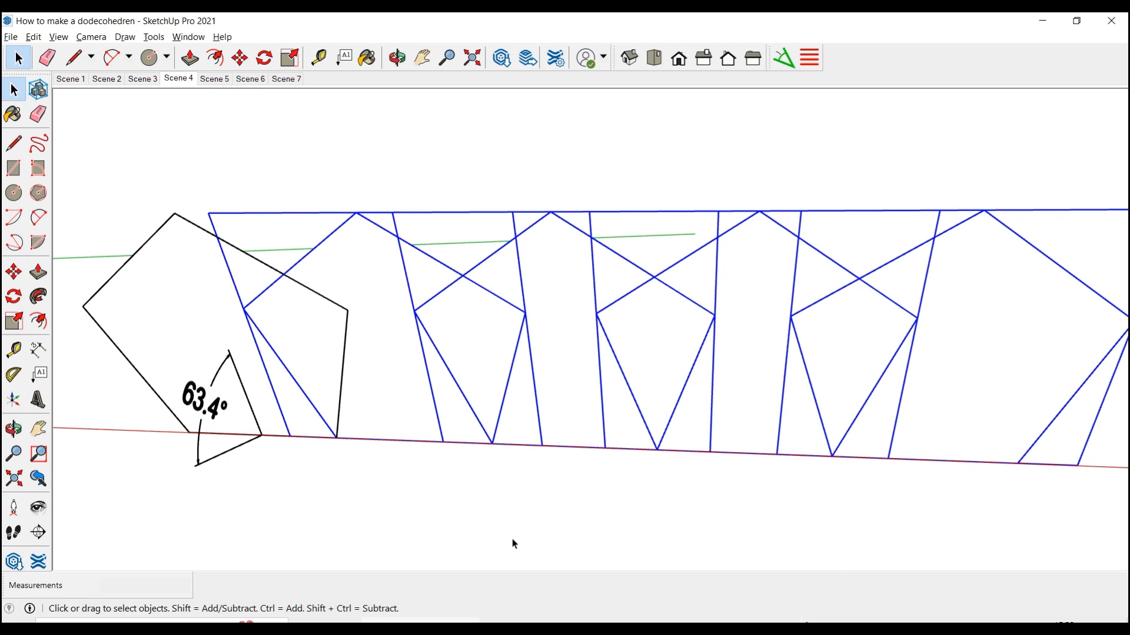
pyautogui.click(14, 295)
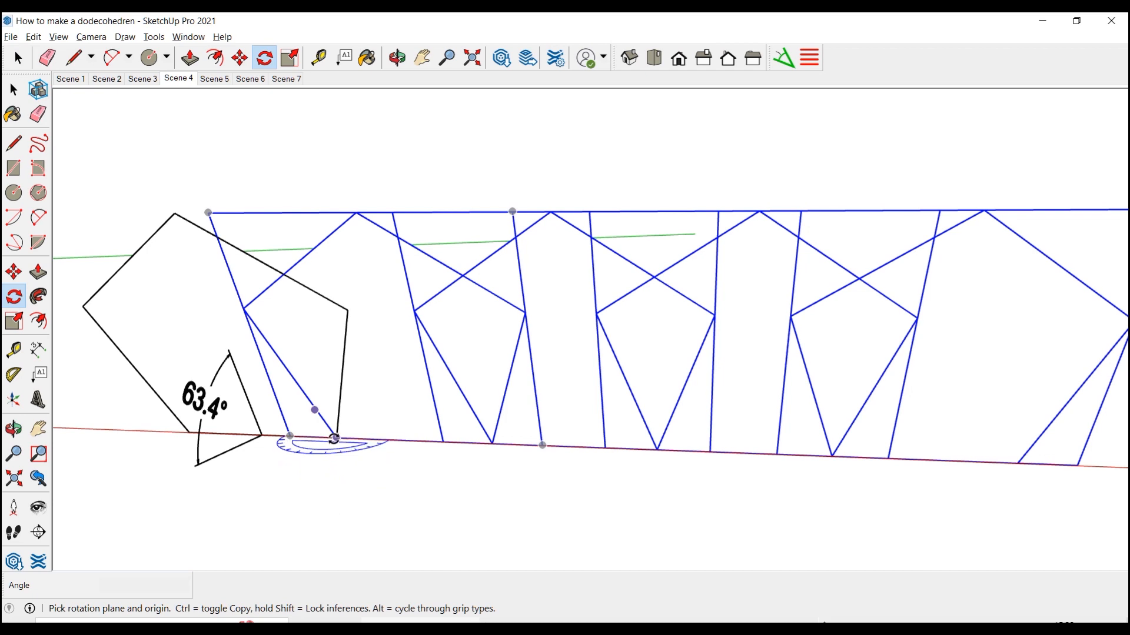
pyautogui.click(335, 438)
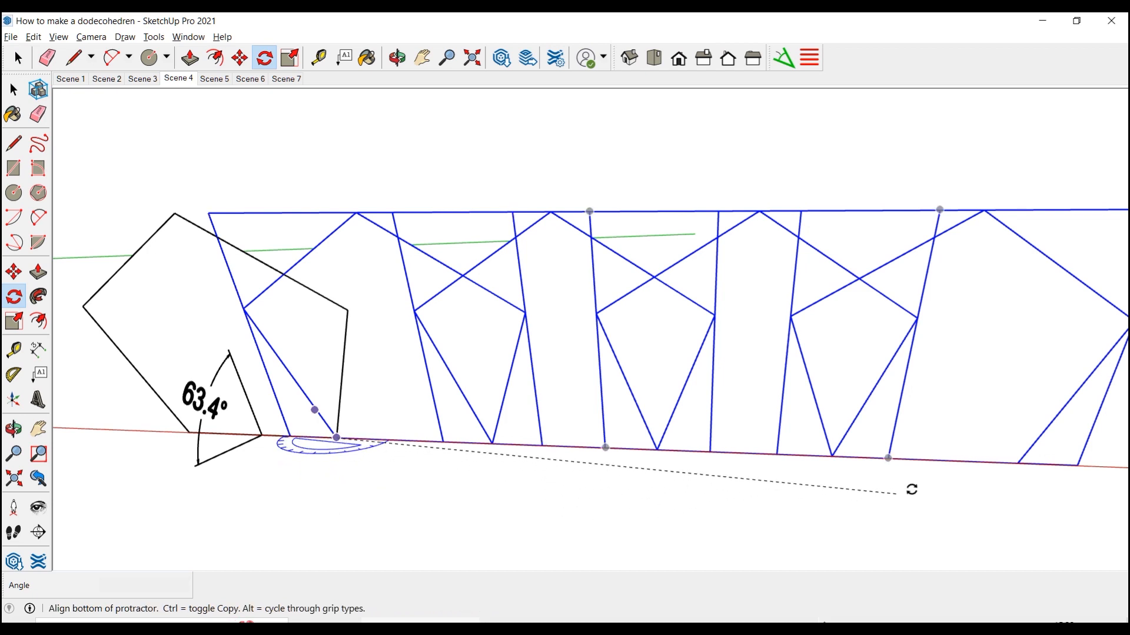
pyautogui.click(1076, 466)
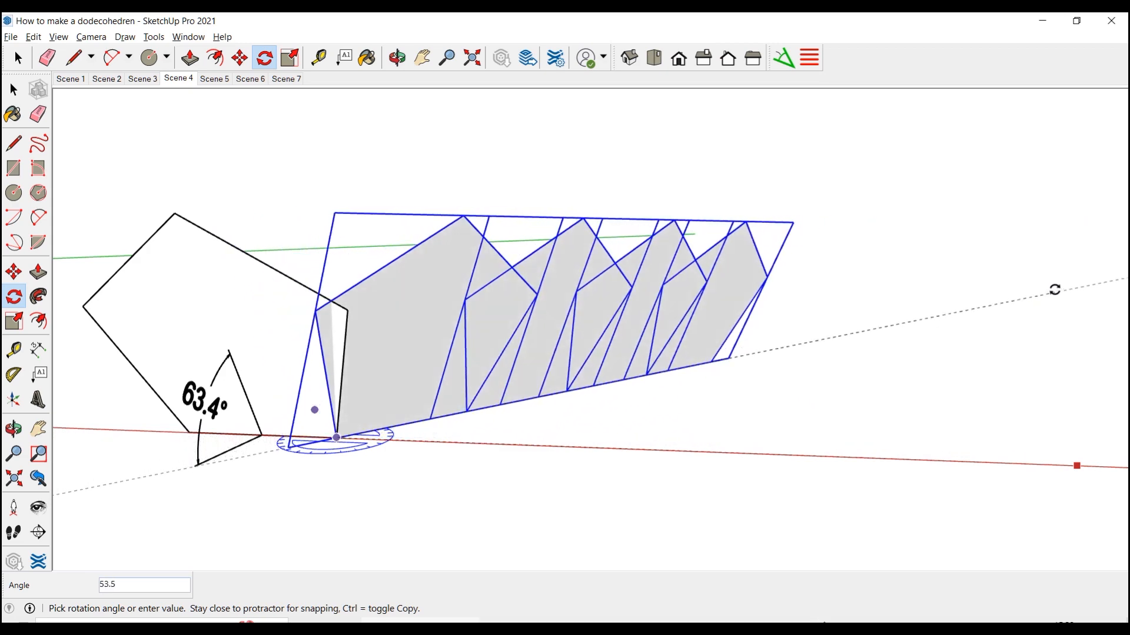
pyautogui.write('72')
pyautogui.press('Return')
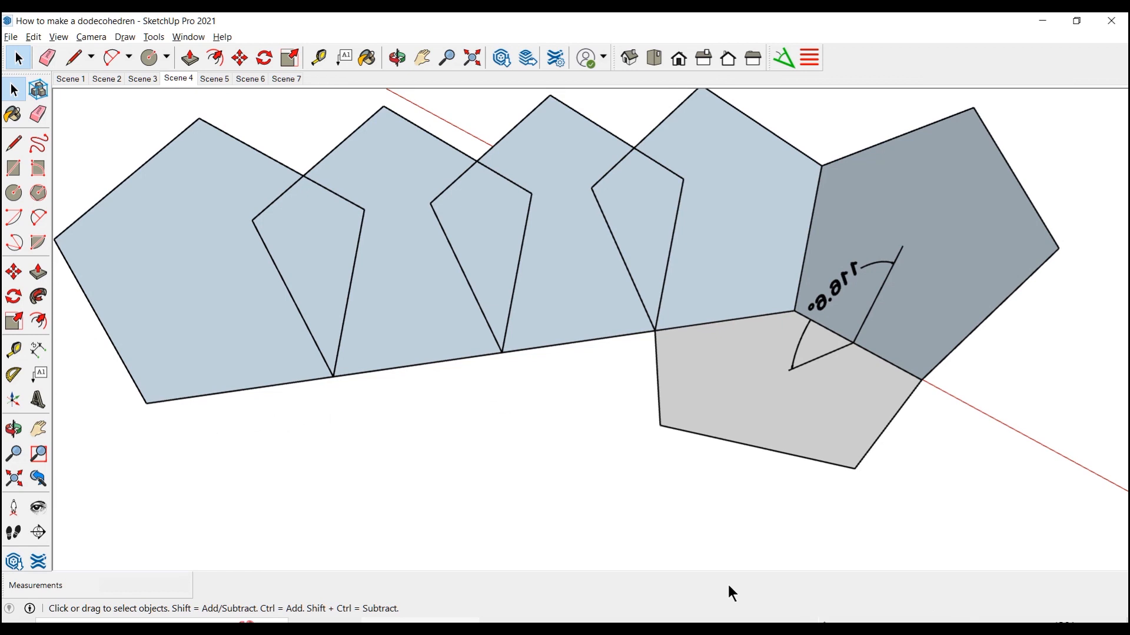
# Rotate the three outermost copied pentagons together by 72° about the next base corner so the first of them meets the adjacent base edge
pyautogui.click(243, 335)
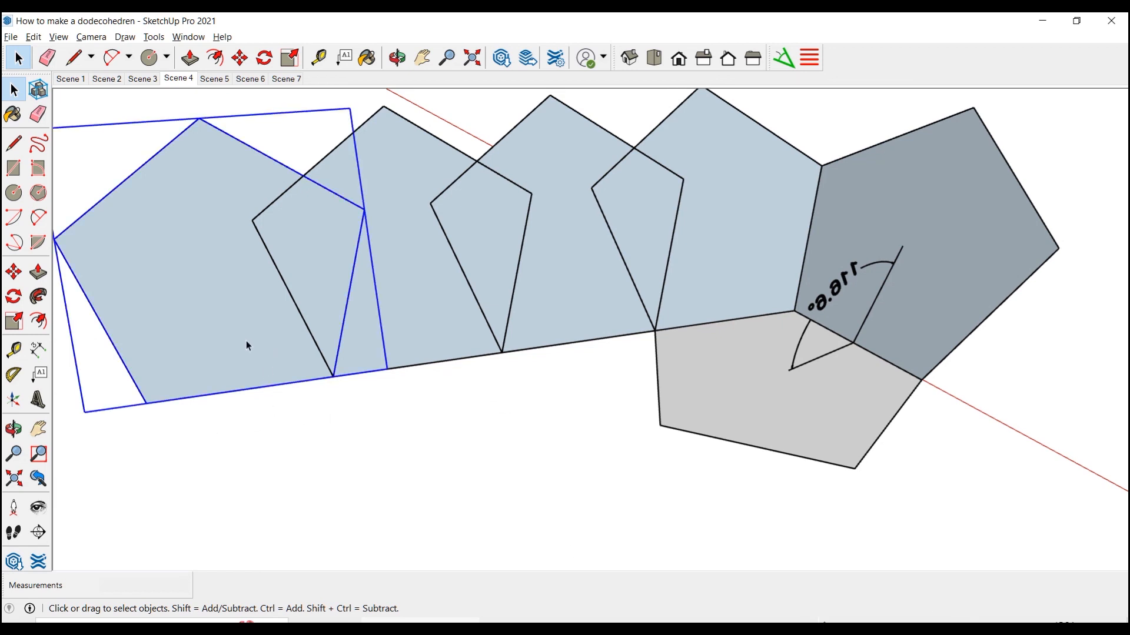
pyautogui.keyDown('shift'); pyautogui.click(400, 329); pyautogui.keyUp('shift')
pyautogui.keyDown('shift'); pyautogui.click(574, 295); pyautogui.keyUp('shift')
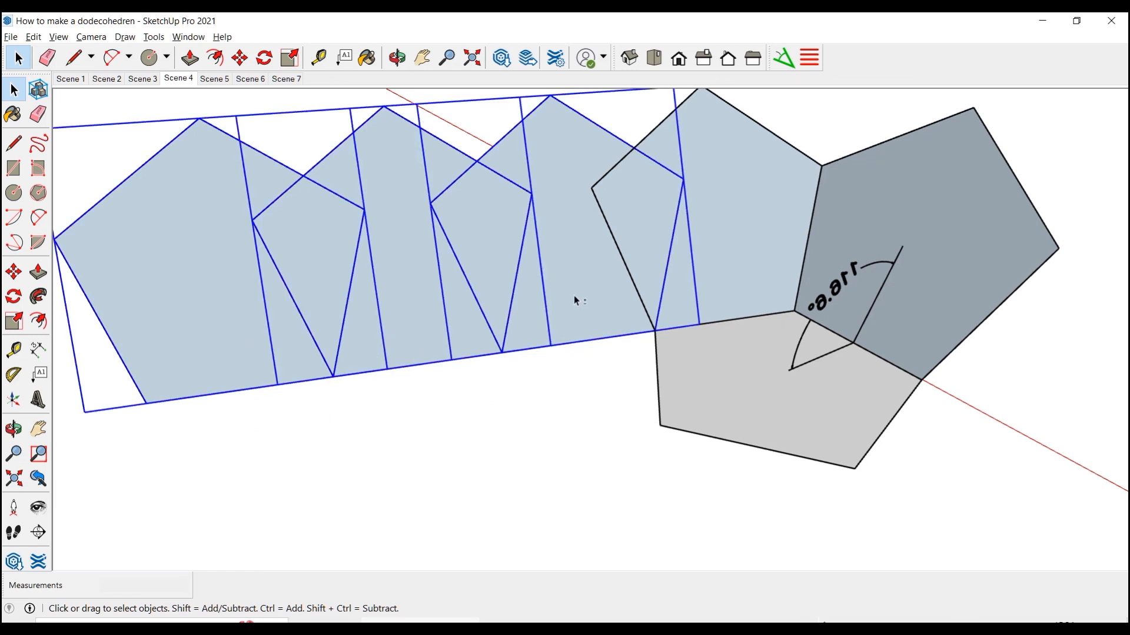
pyautogui.click(14, 297)
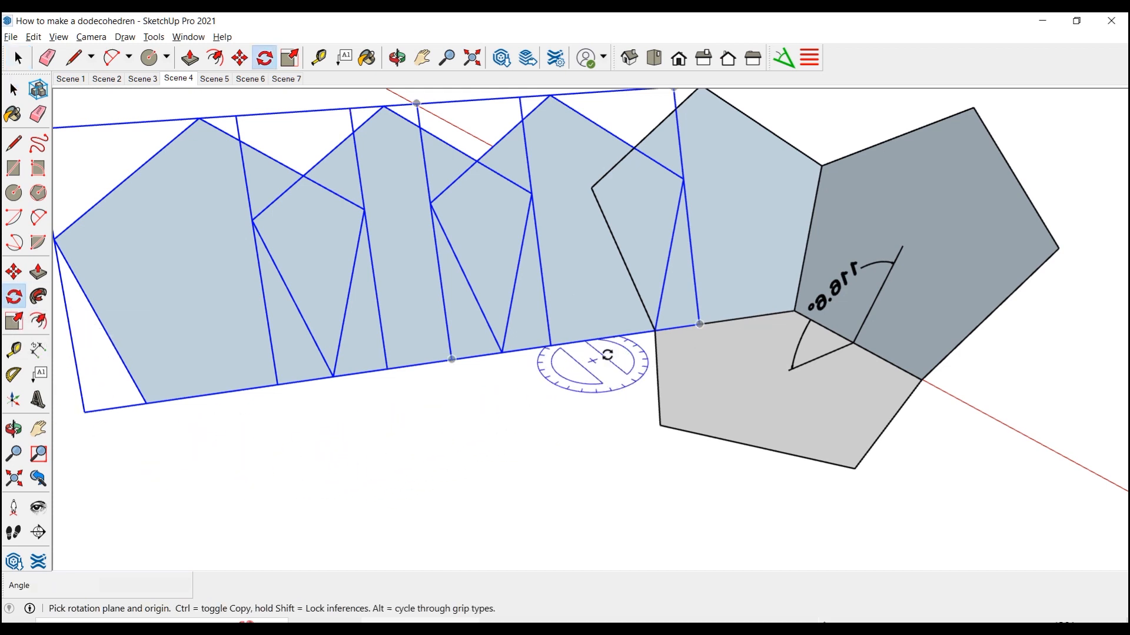
pyautogui.click(655, 330)
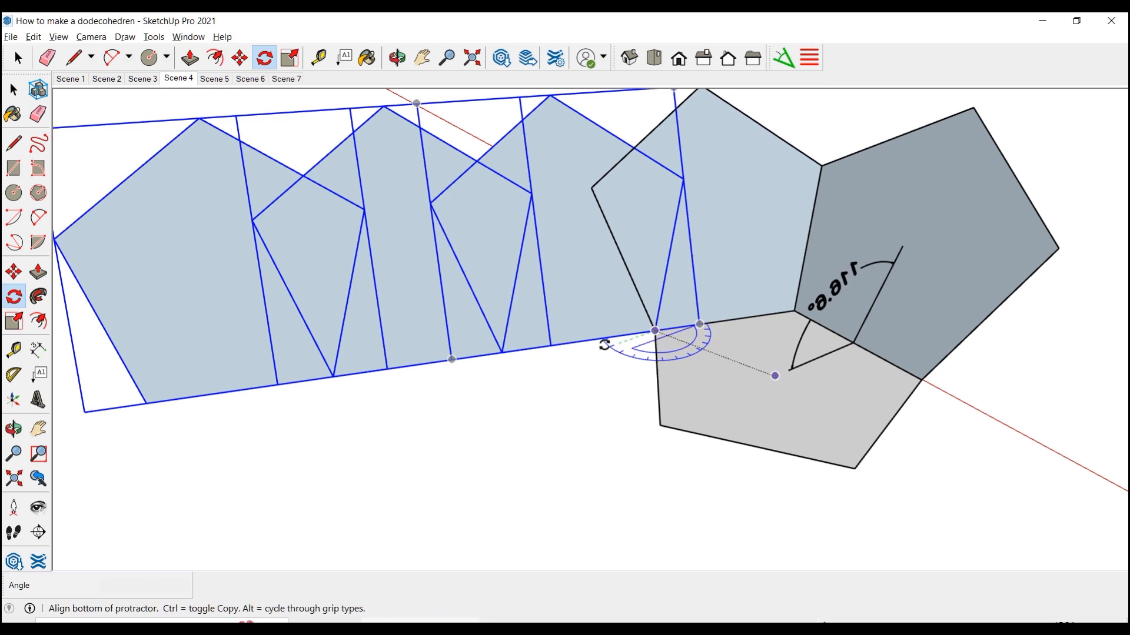
pyautogui.click(146, 403)
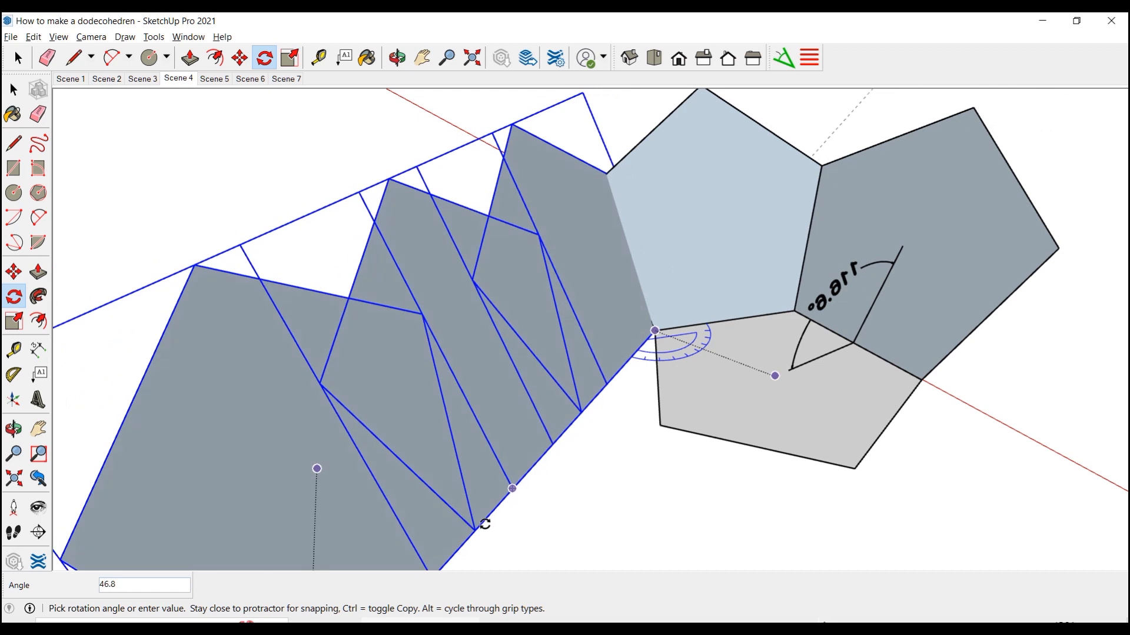
pyautogui.write('72')
pyautogui.press('Return')
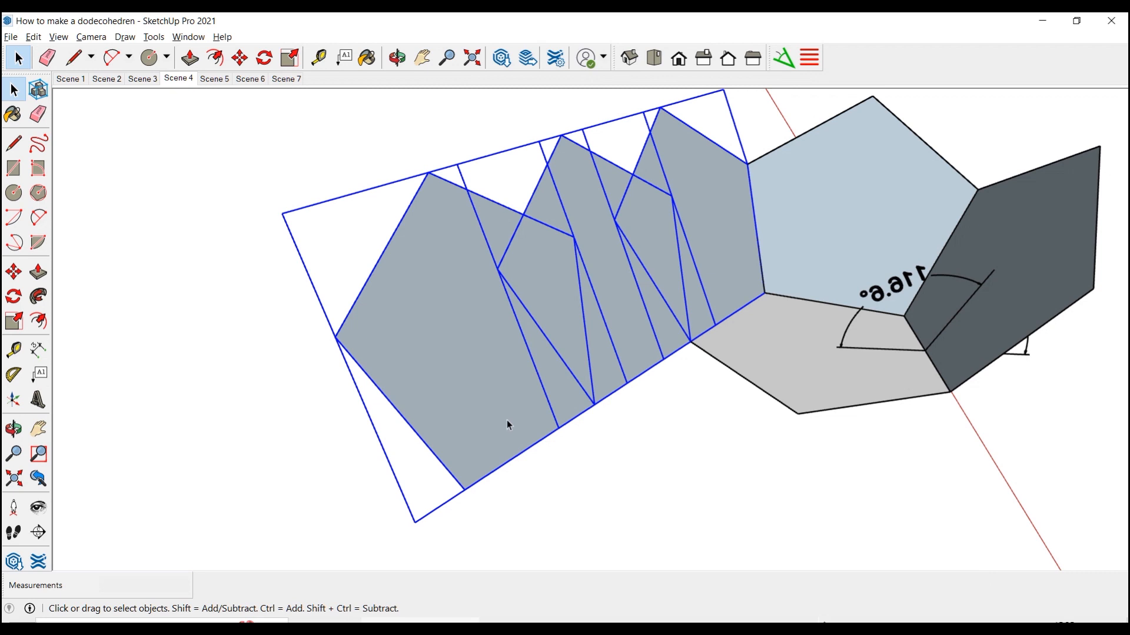
# Rotate the two remaining outlying pentagons by 72° about the following base corner onto the next base edge
pyautogui.click(506, 420)
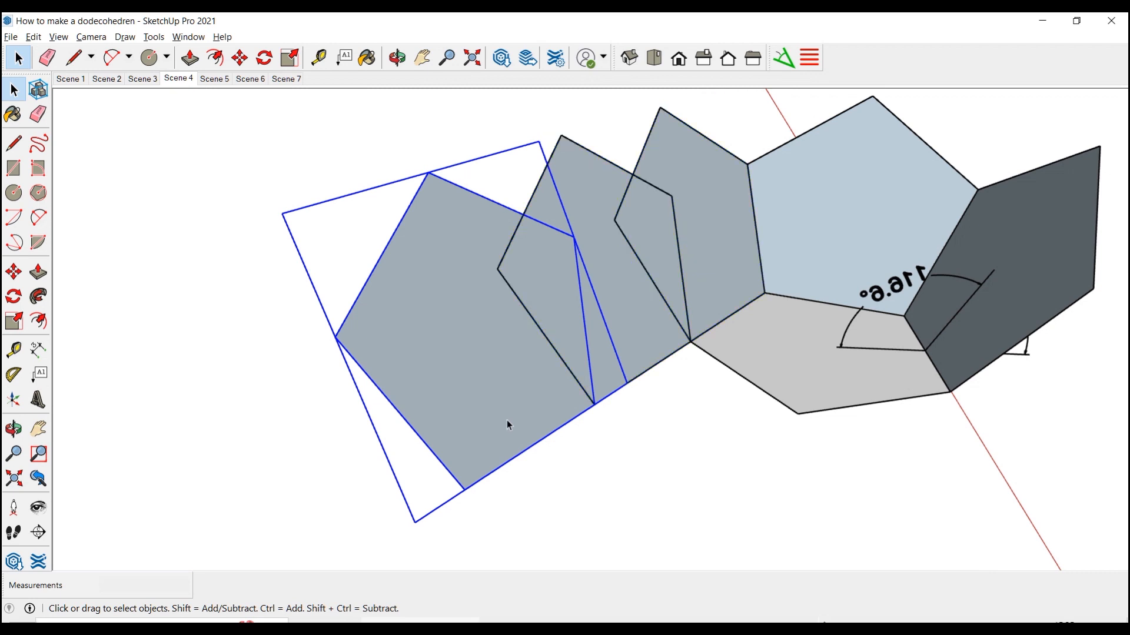
pyautogui.keyDown('shift'); pyautogui.click(639, 337); pyautogui.keyUp('shift')
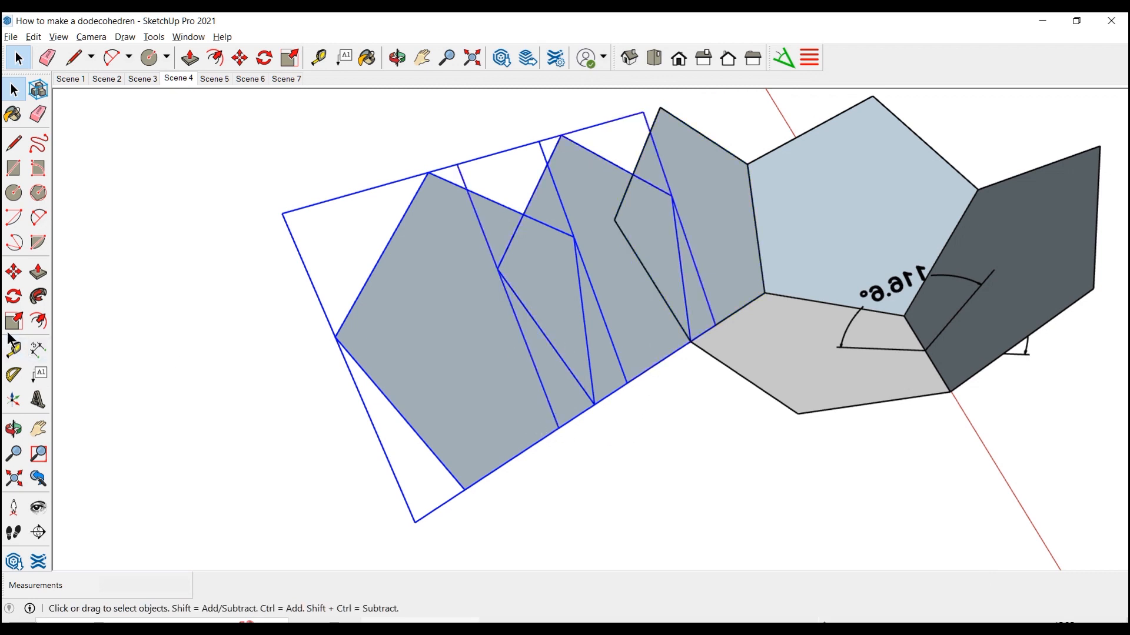
pyautogui.click(15, 298)
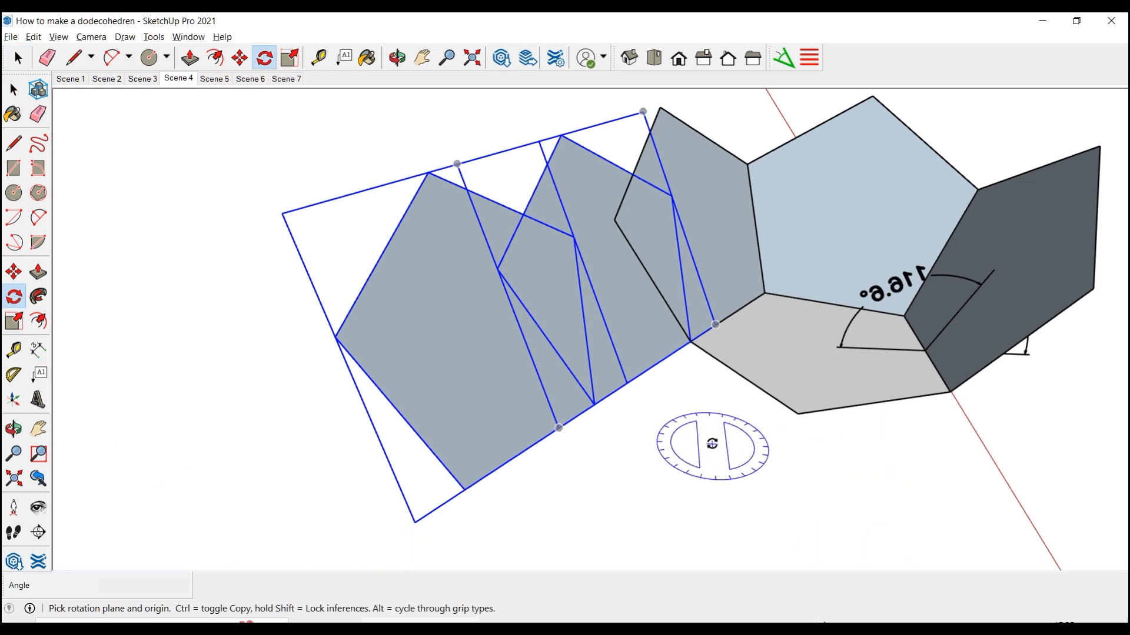
pyautogui.click(689, 342)
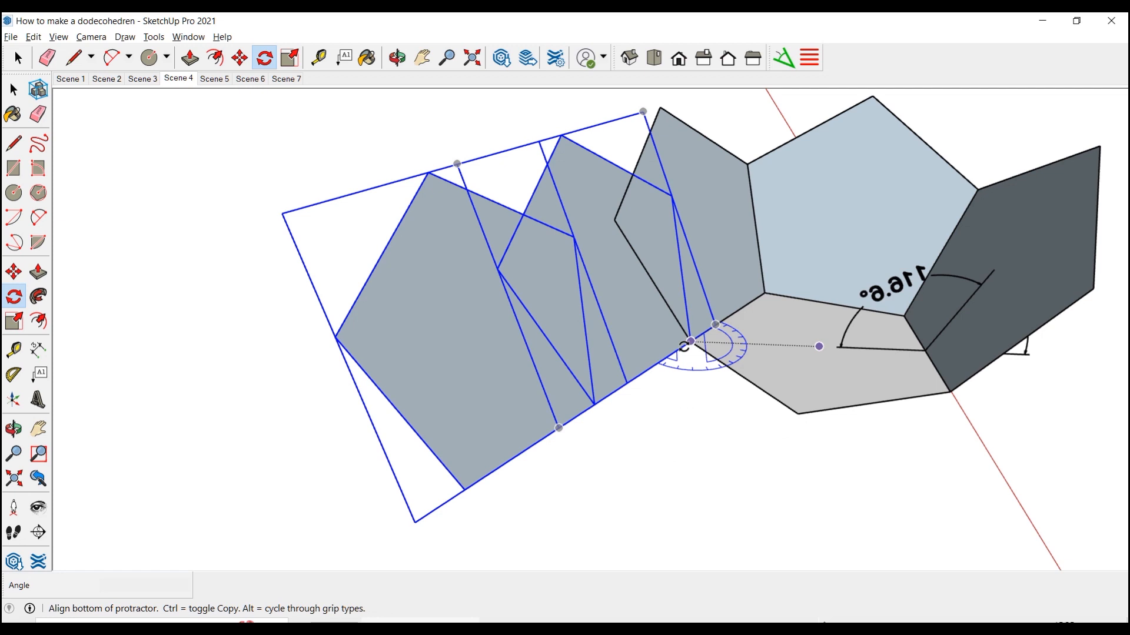
pyautogui.click(463, 487)
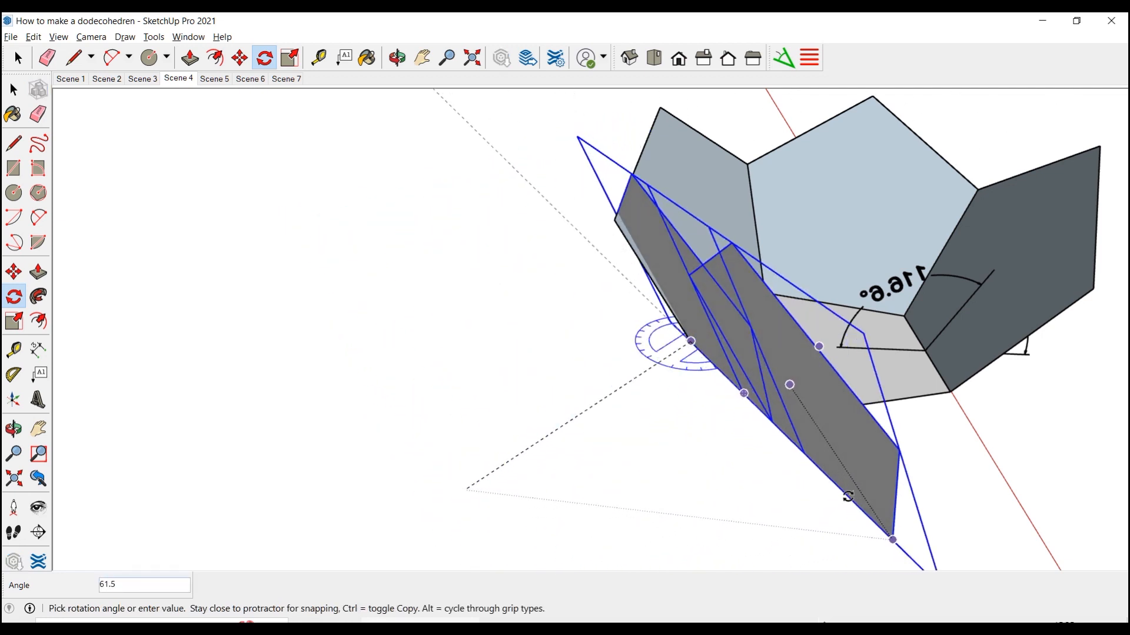
pyautogui.press('Return')
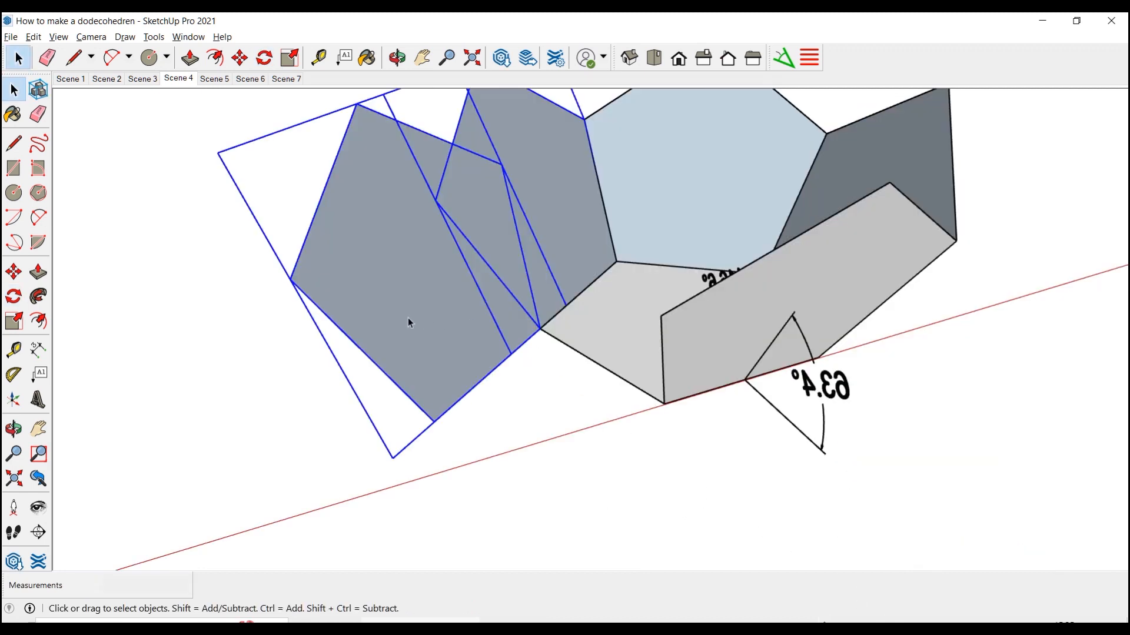
# Rotate the last outlying pentagon by 72° about its shared base corner to close the ring, and clear the selection
pyautogui.click(407, 318)
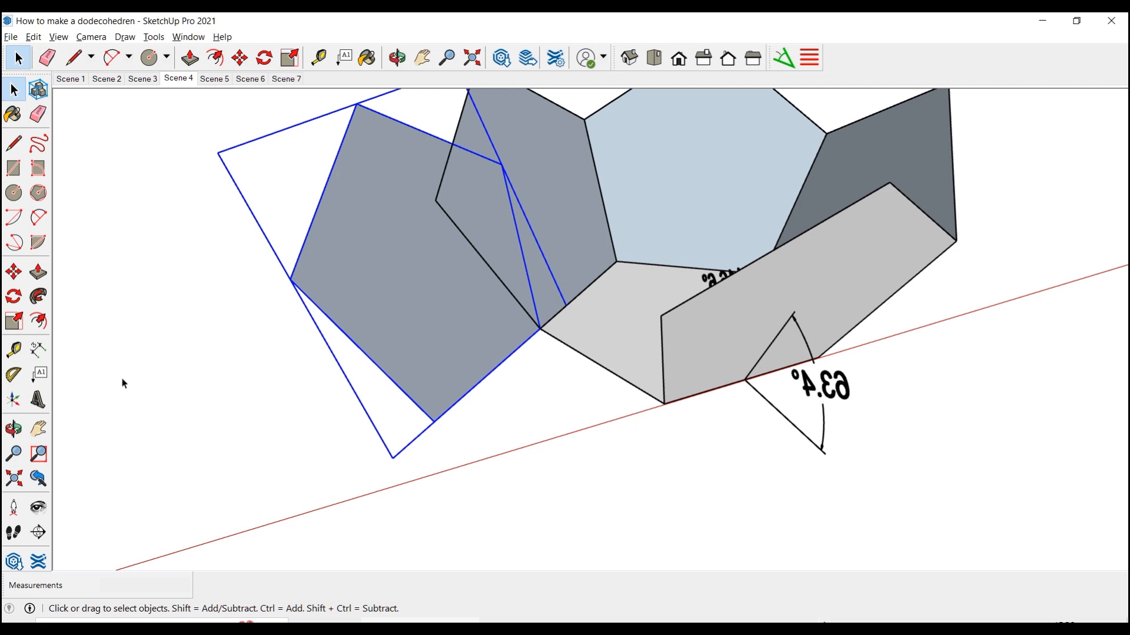
pyautogui.click(14, 296)
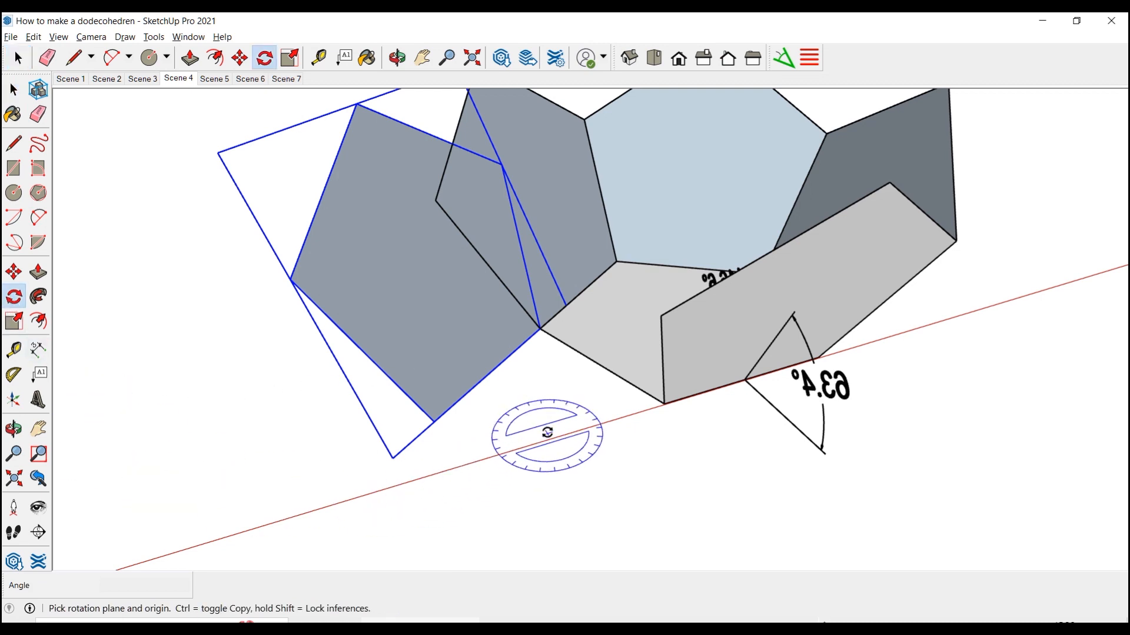
pyautogui.click(541, 328)
pyautogui.click(434, 418)
pyautogui.click(670, 411)
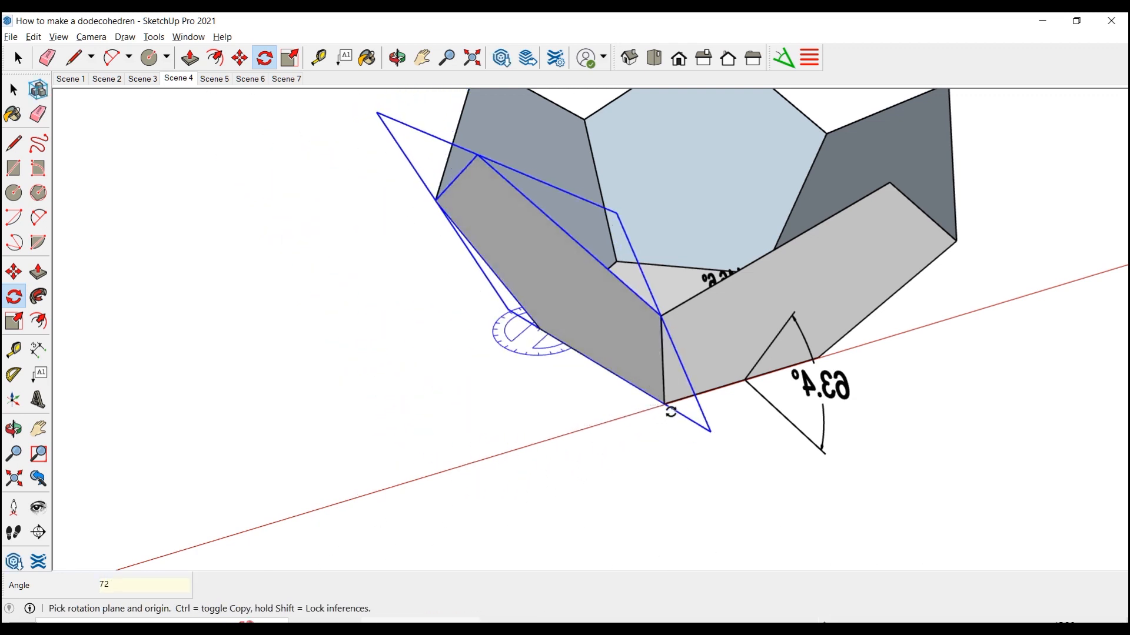
pyautogui.press('space')
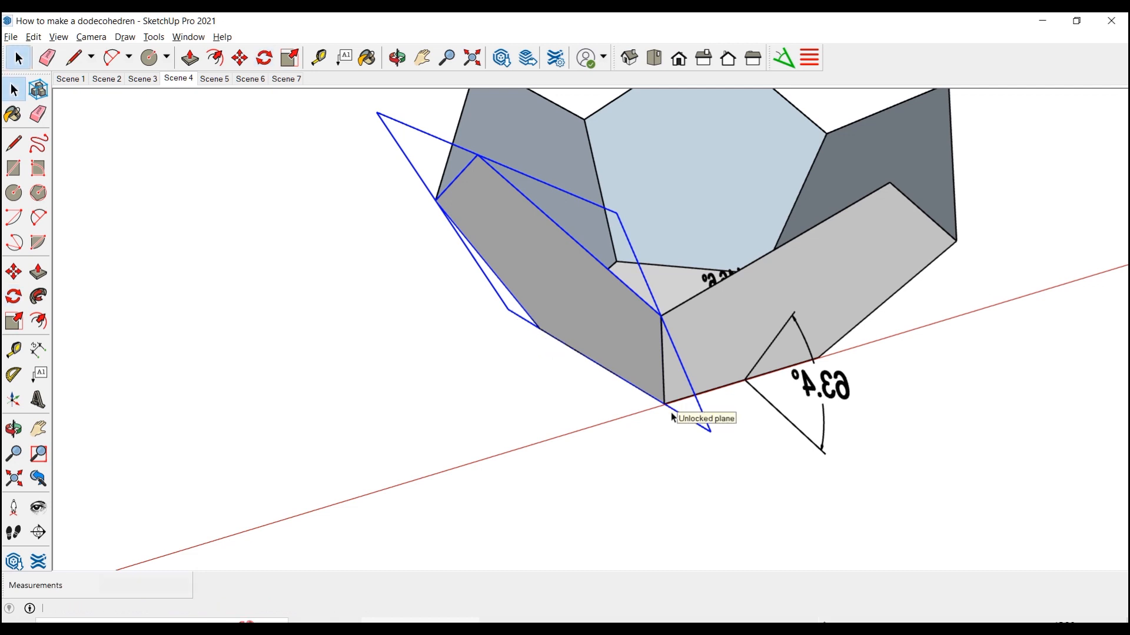
pyautogui.click(665, 471)
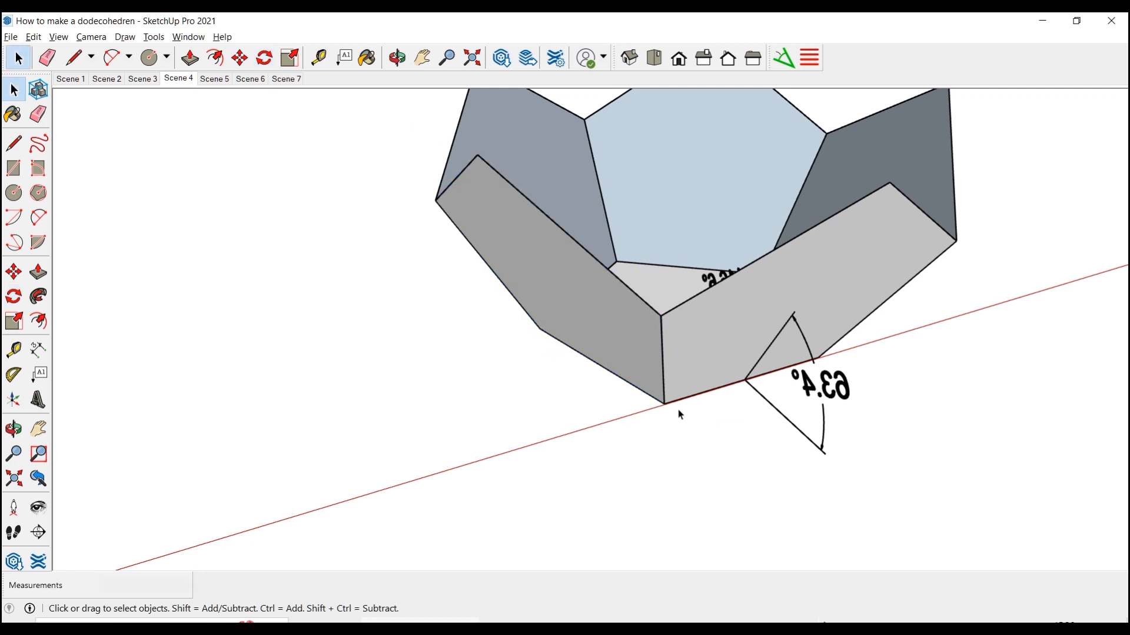
# Select the base and all five tilted pentagons in the front view and make them one group
pyautogui.moveTo(697, 368); pyautogui.dragTo(388, 447, button='middle')
pyautogui.moveTo(359, 261); pyautogui.dragTo(702, 535)
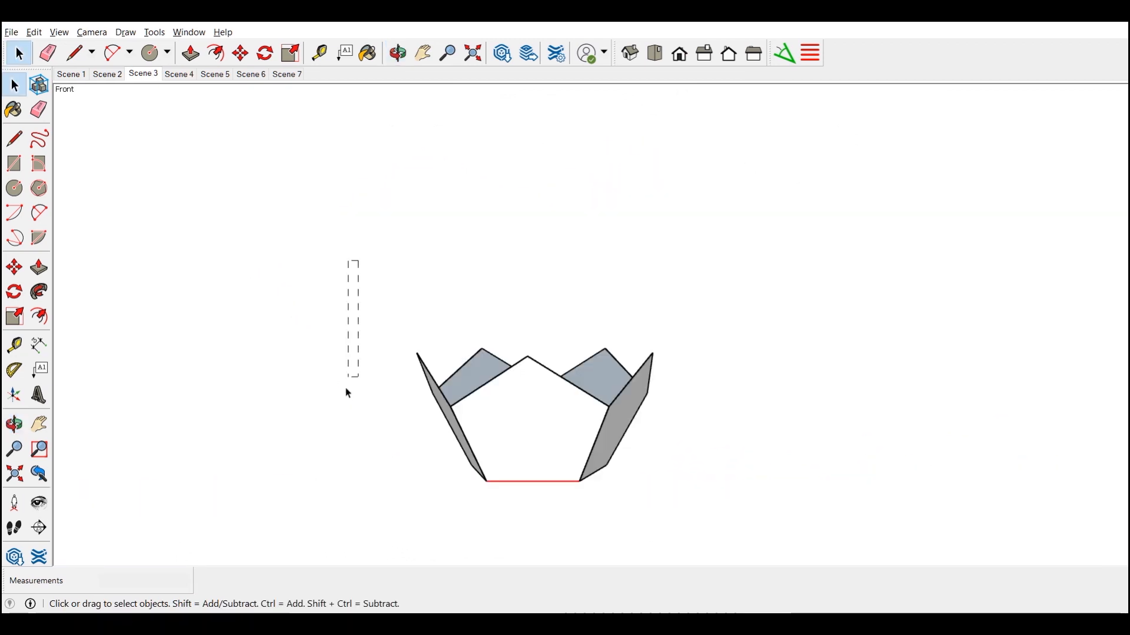
pyautogui.rightClick(538, 429)
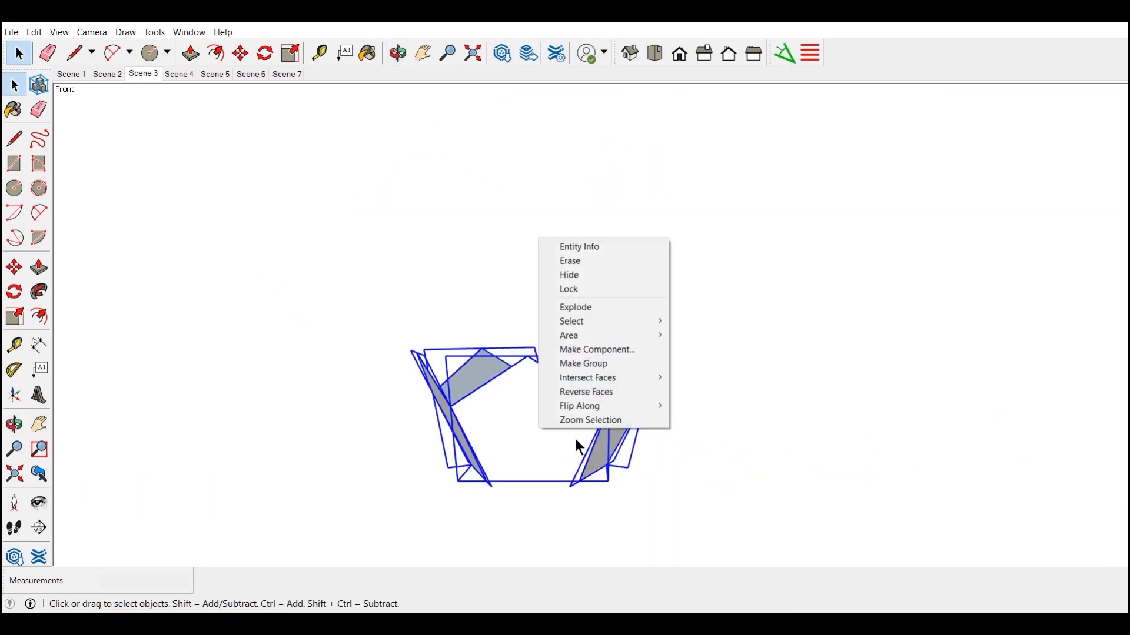
pyautogui.click(600, 364)
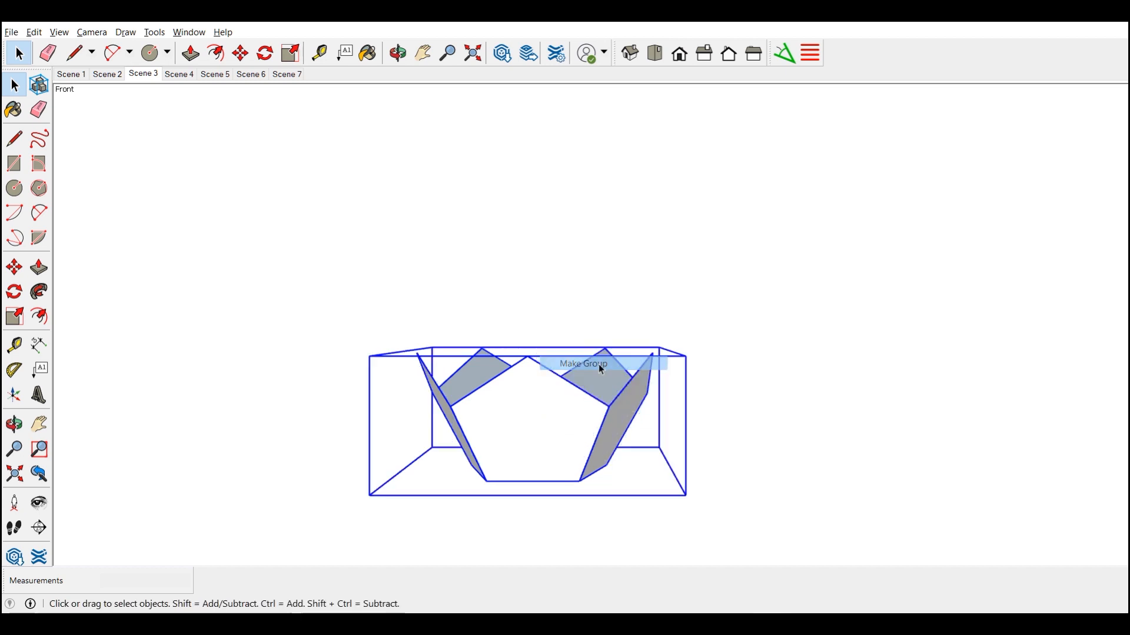
# Copy the half-dodecahedron group about 391 mm straight up along the blue axis
pyautogui.click(16, 270)
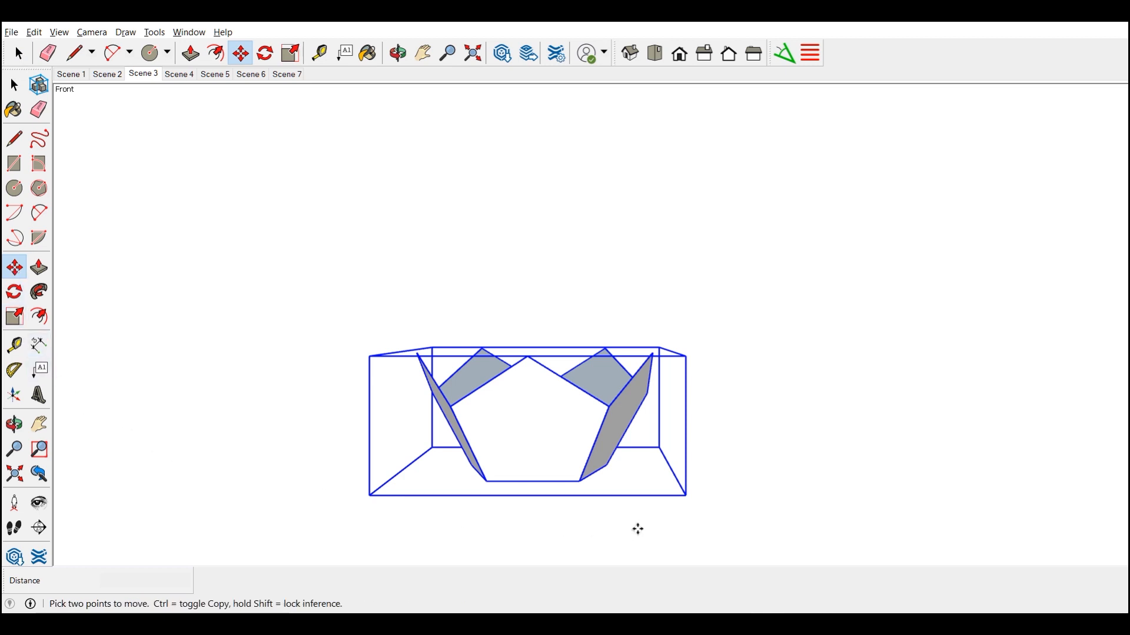
pyautogui.click(685, 496)
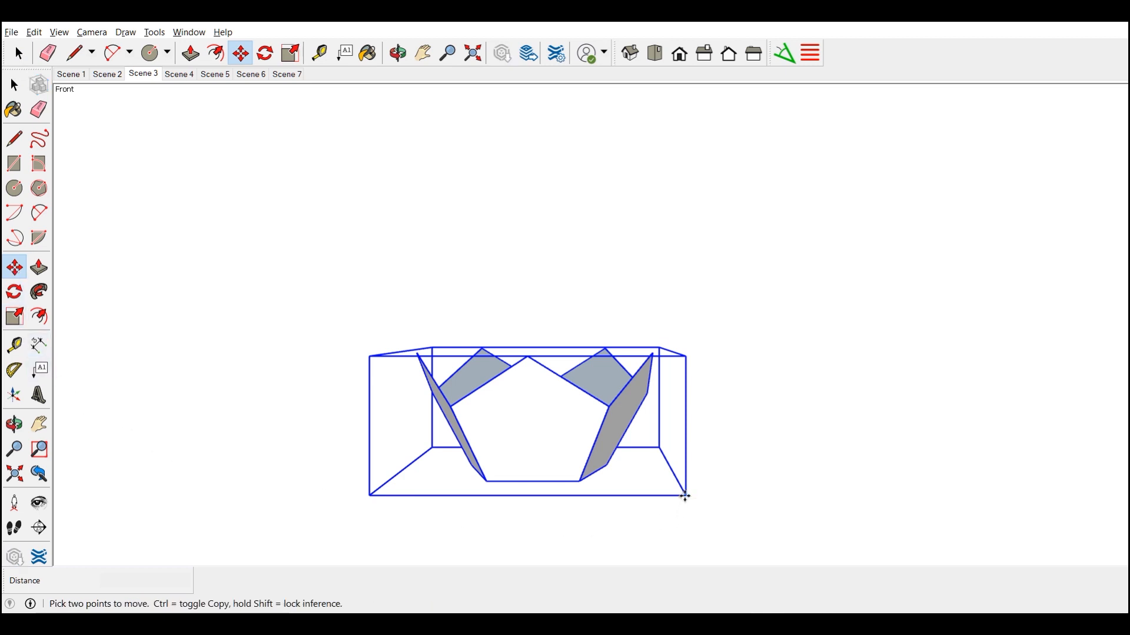
pyautogui.press('ctrl')
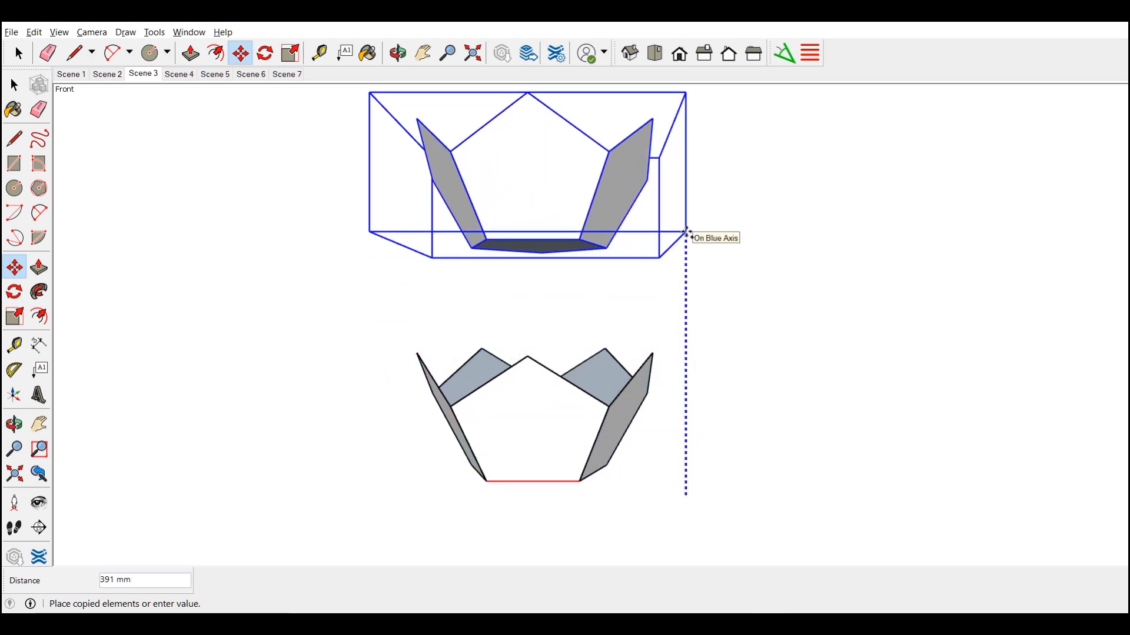
pyautogui.click(686, 233)
# Flip the upper copy upside down by scaling it to -1 along the blue axis, and clear the selection
pyautogui.press('s')
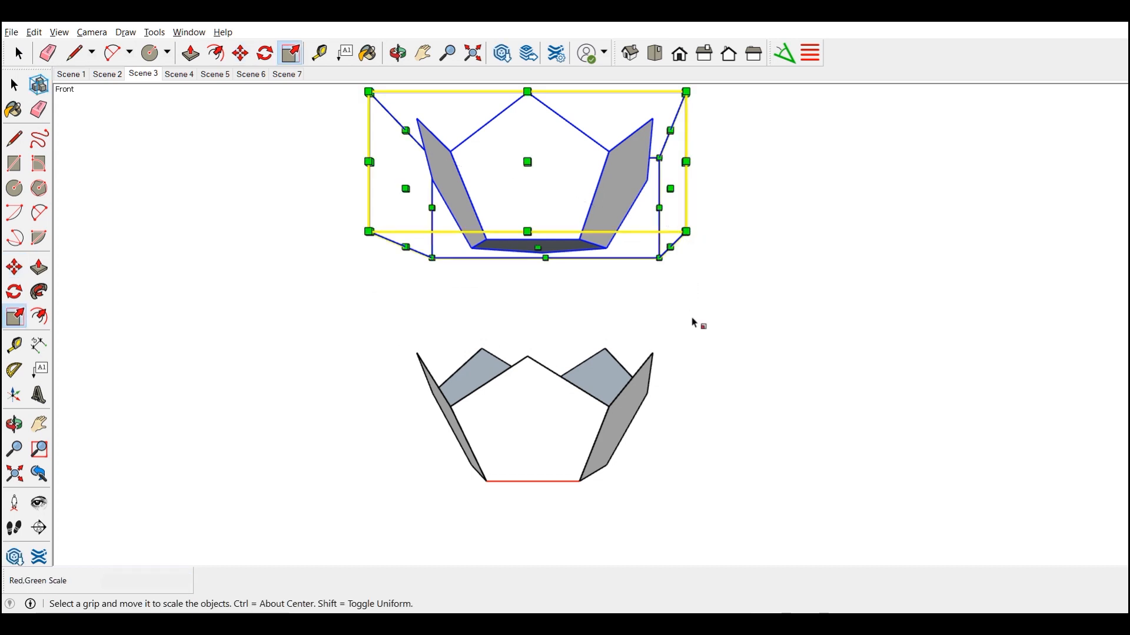
pyautogui.scroll(-1, 773, 307)
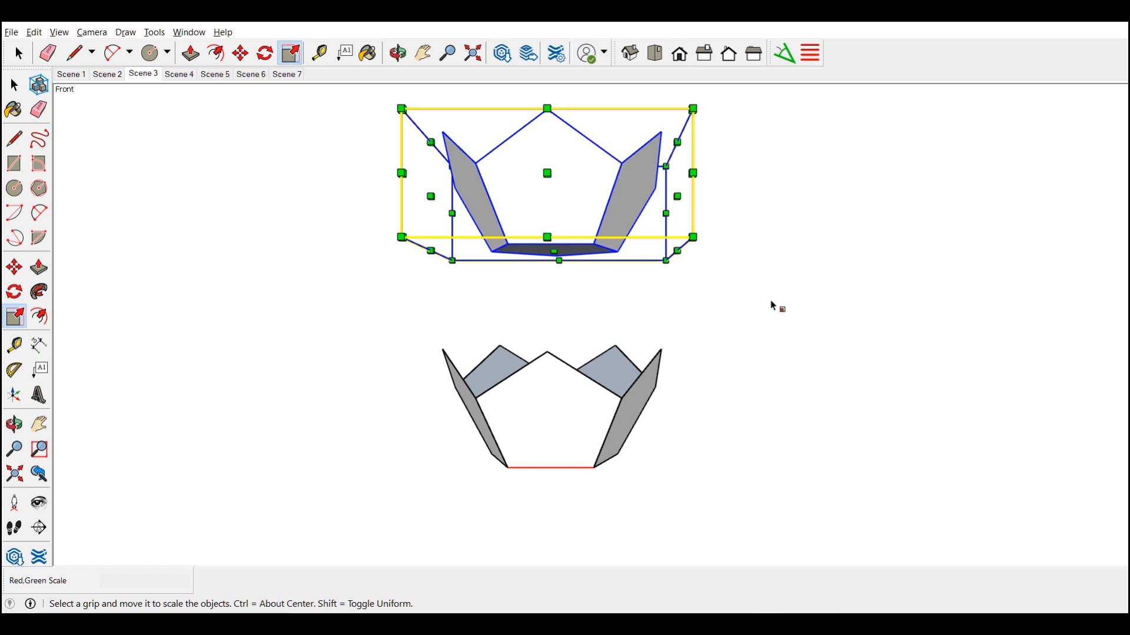
pyautogui.press('o')
pyautogui.moveTo(766, 304); pyautogui.dragTo(779, 486)
pyautogui.press('s')
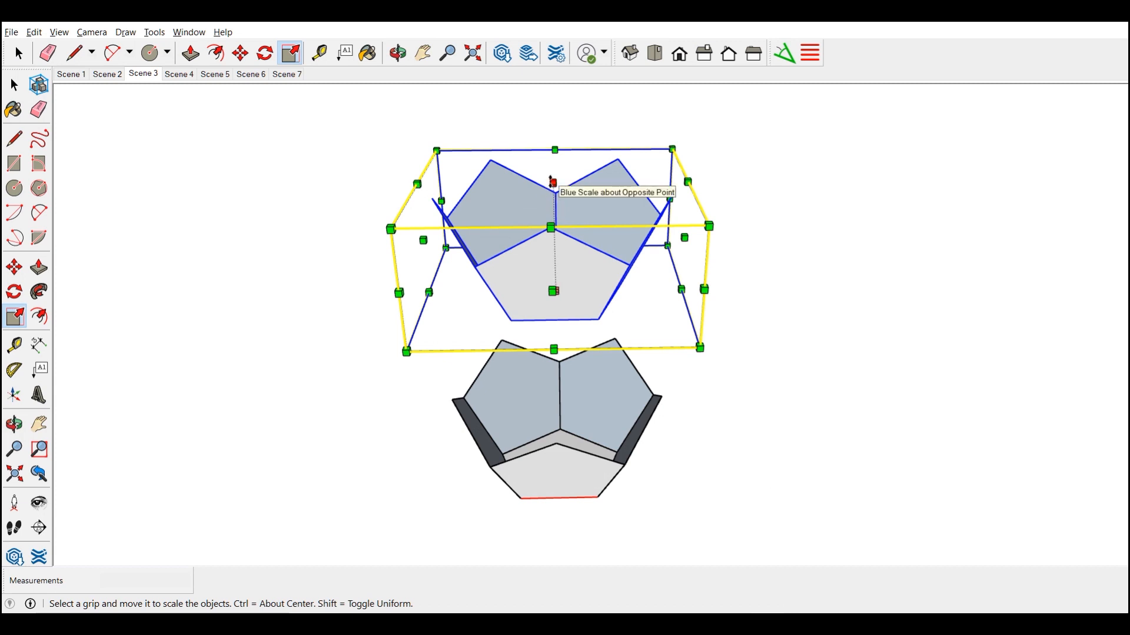
pyautogui.moveTo(553, 184); pyautogui.dragTo(554, 380)
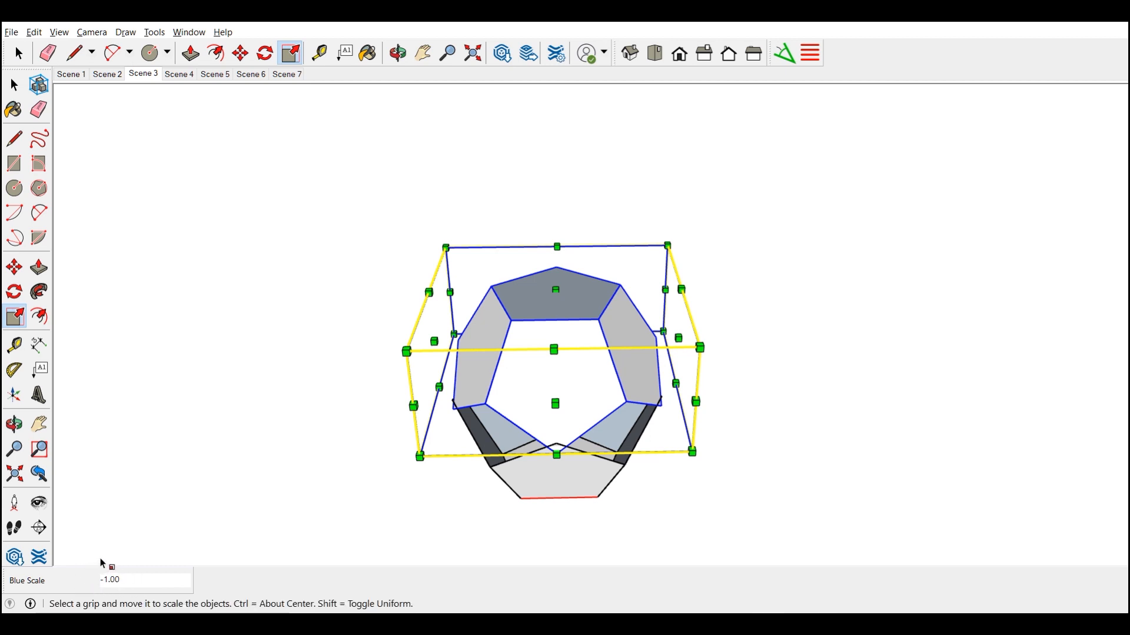
pyautogui.click(566, 531)
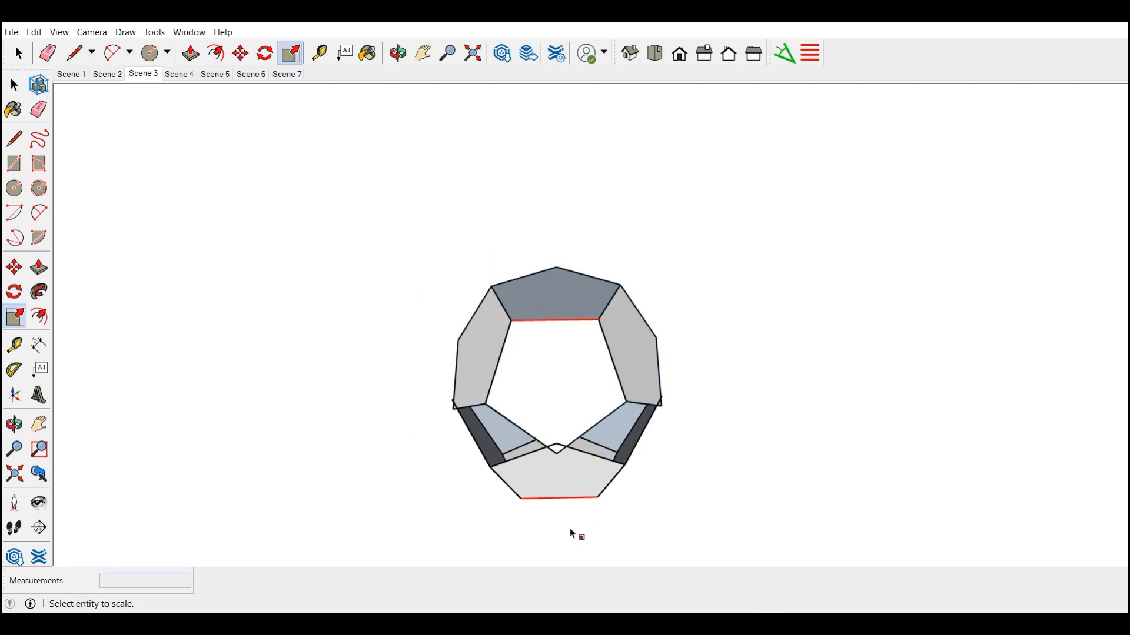
# Draw three lines across the top pentagon from its corners to the midpoints of the opposite edges to mark its centre
pyautogui.click(16, 139)
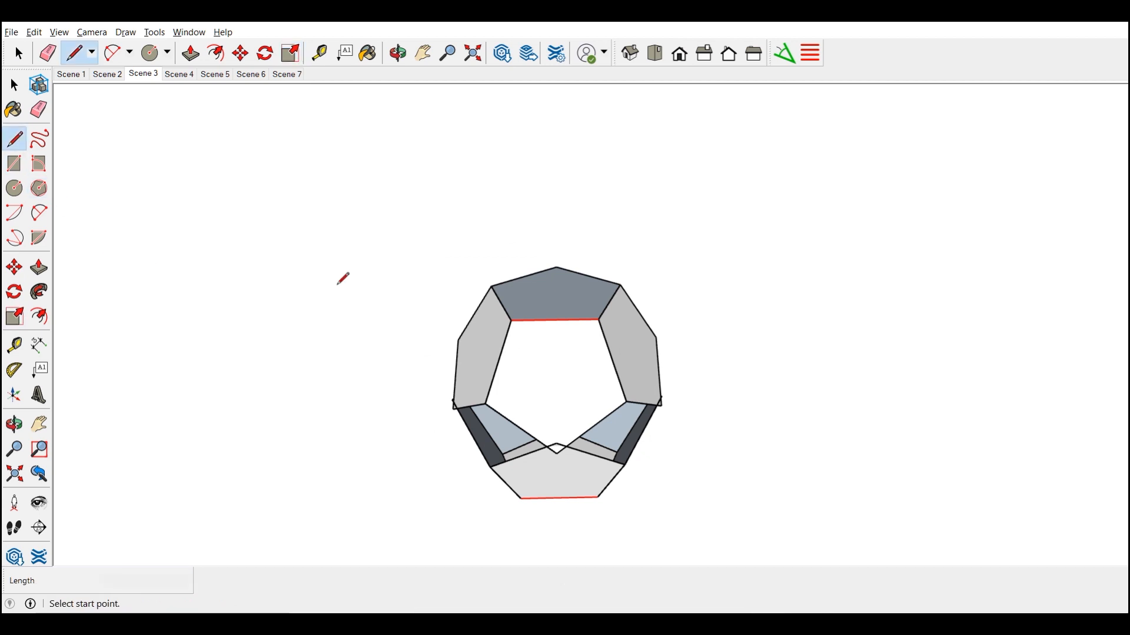
pyautogui.click(556, 268)
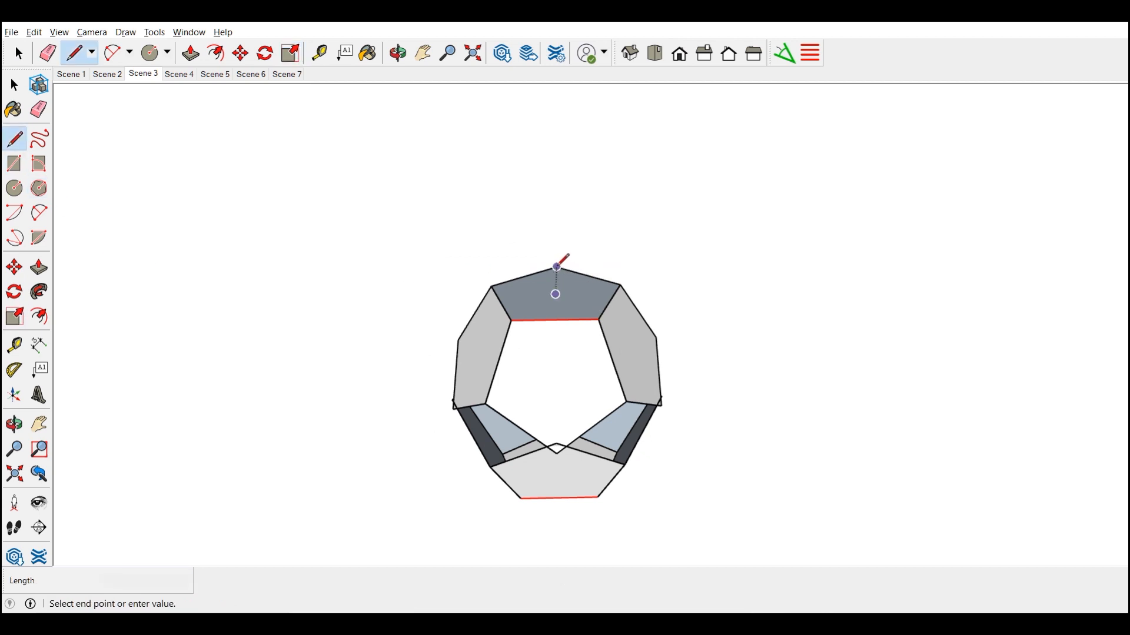
pyautogui.click(555, 319)
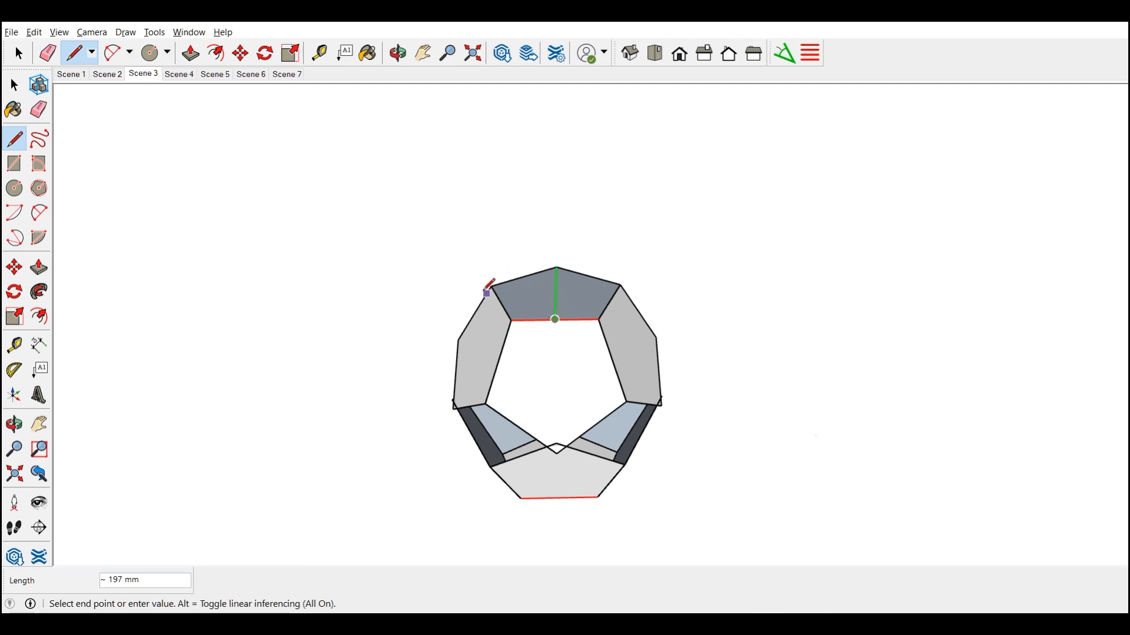
pyautogui.click(492, 286)
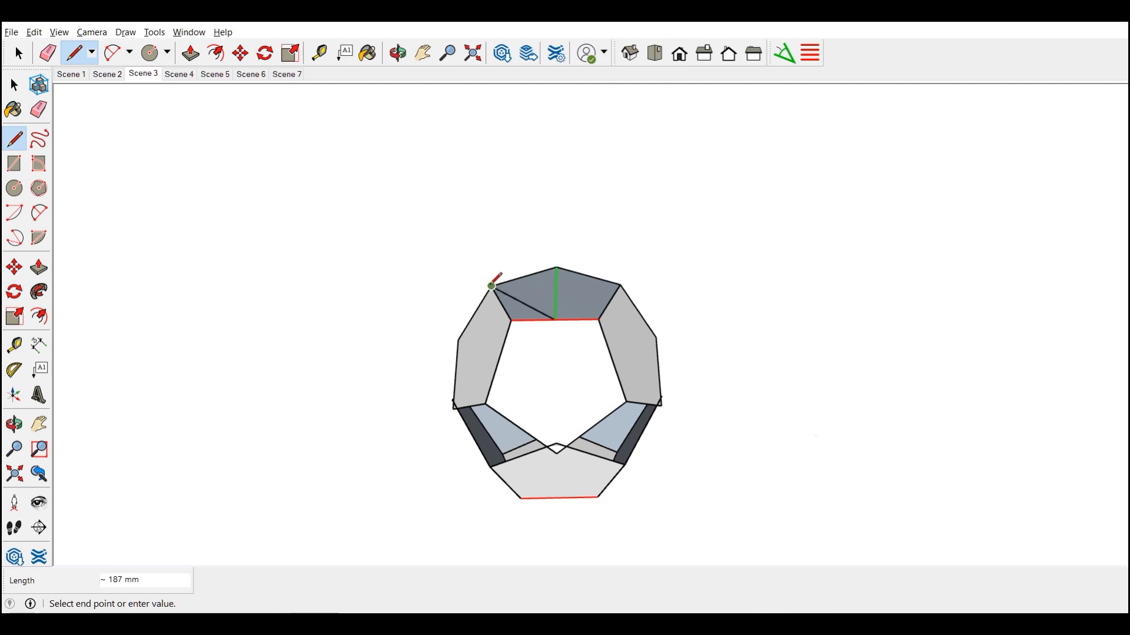
pyautogui.click(610, 301)
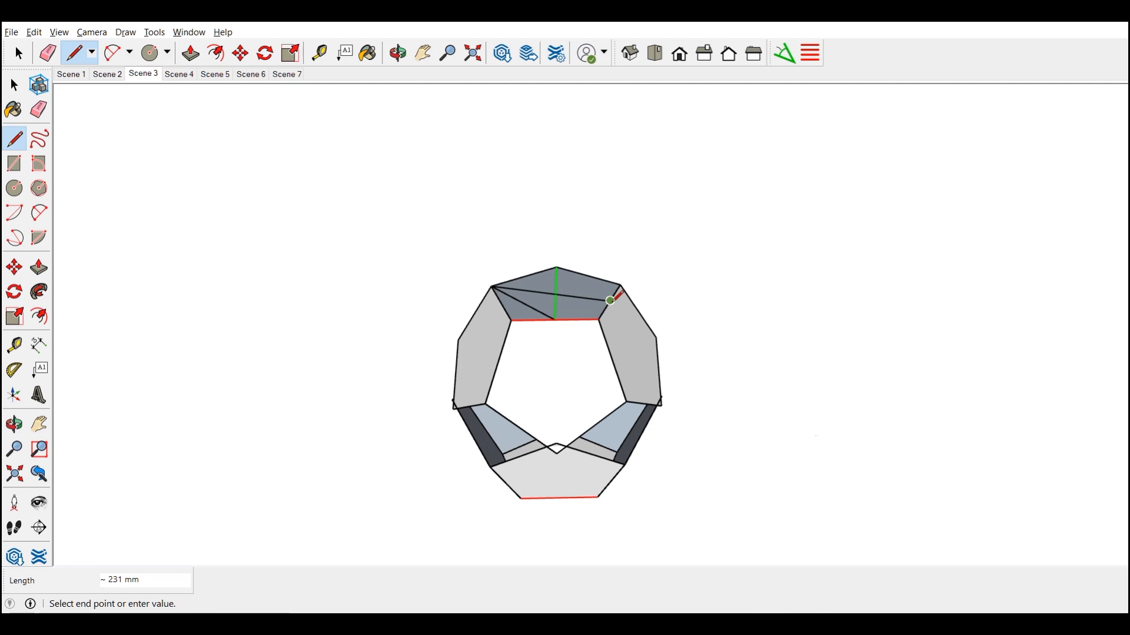
pyautogui.click(620, 285)
pyautogui.click(500, 302)
pyautogui.press('space')
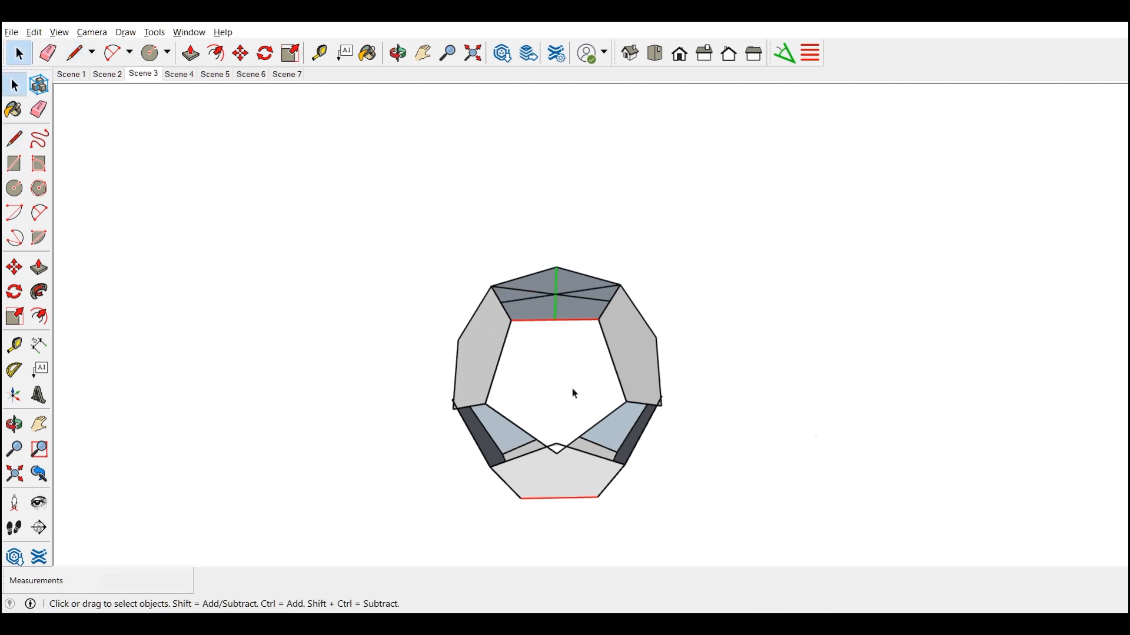
# Rotate the upper half-dodecahedron group 180° around the centre marked by the crossing lines on its top pentagon
pyautogui.hotkey('ctrl', 'a')
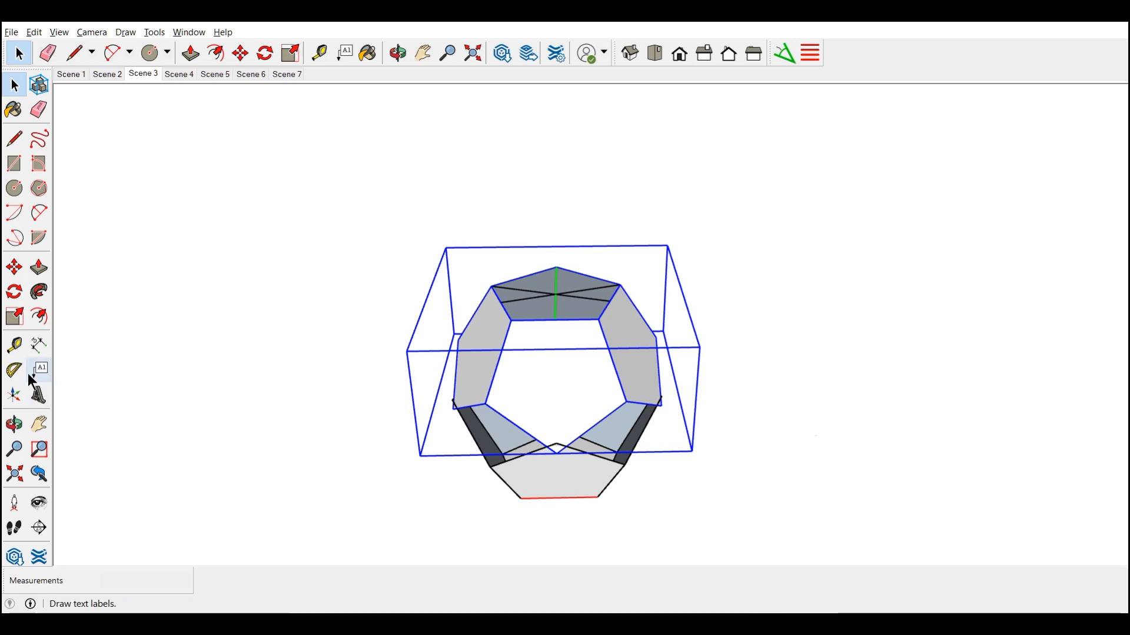
pyautogui.click(15, 294)
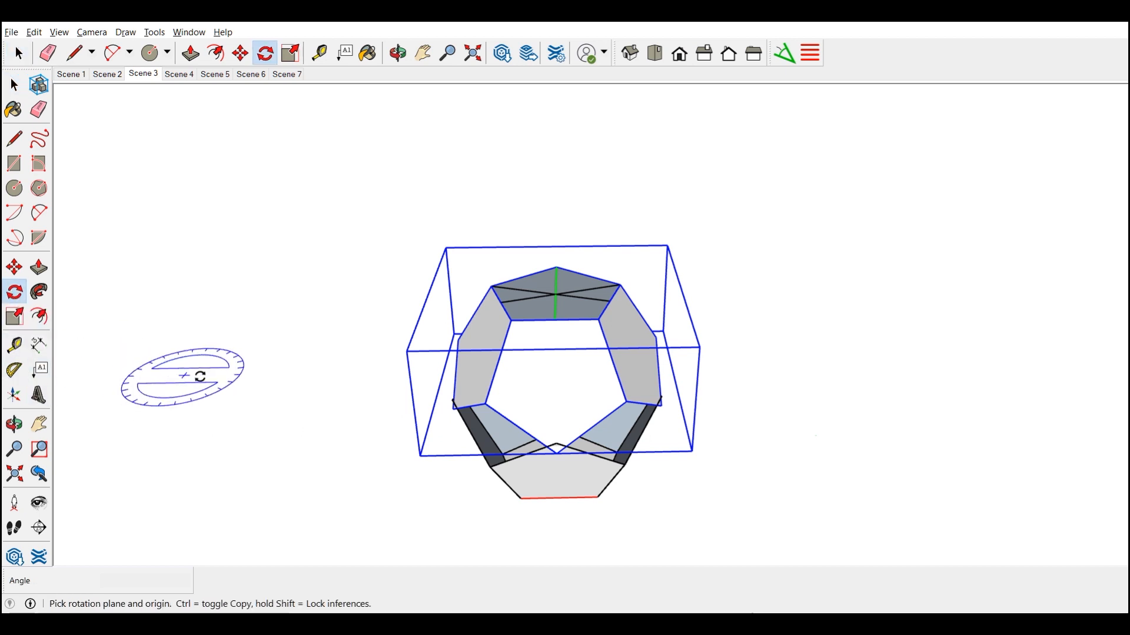
pyautogui.click(554, 293)
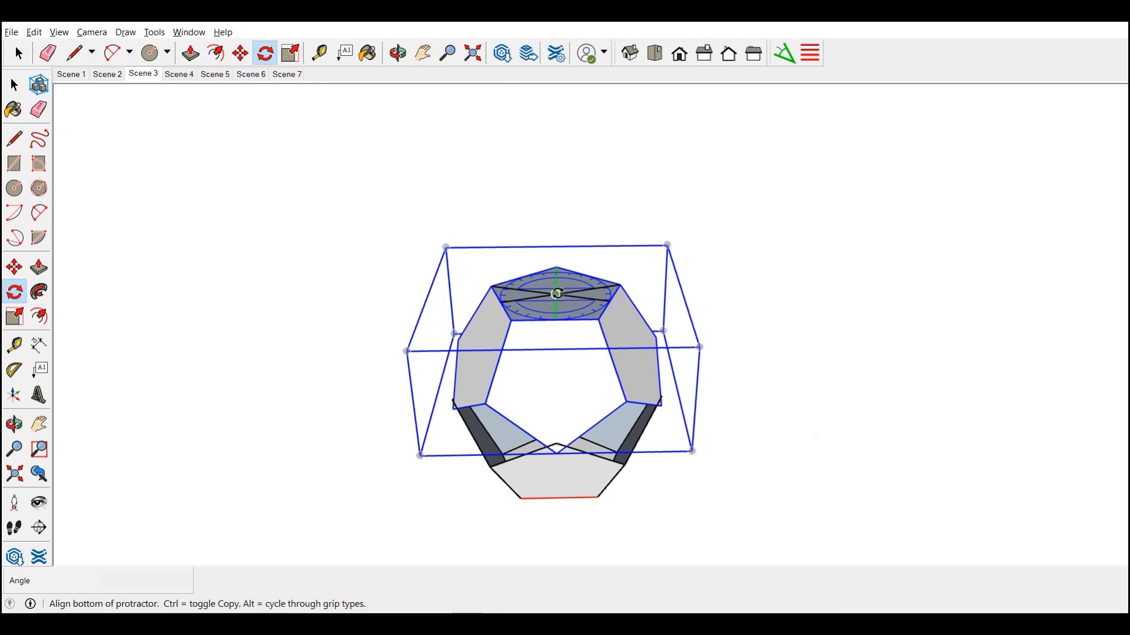
pyautogui.click(685, 297)
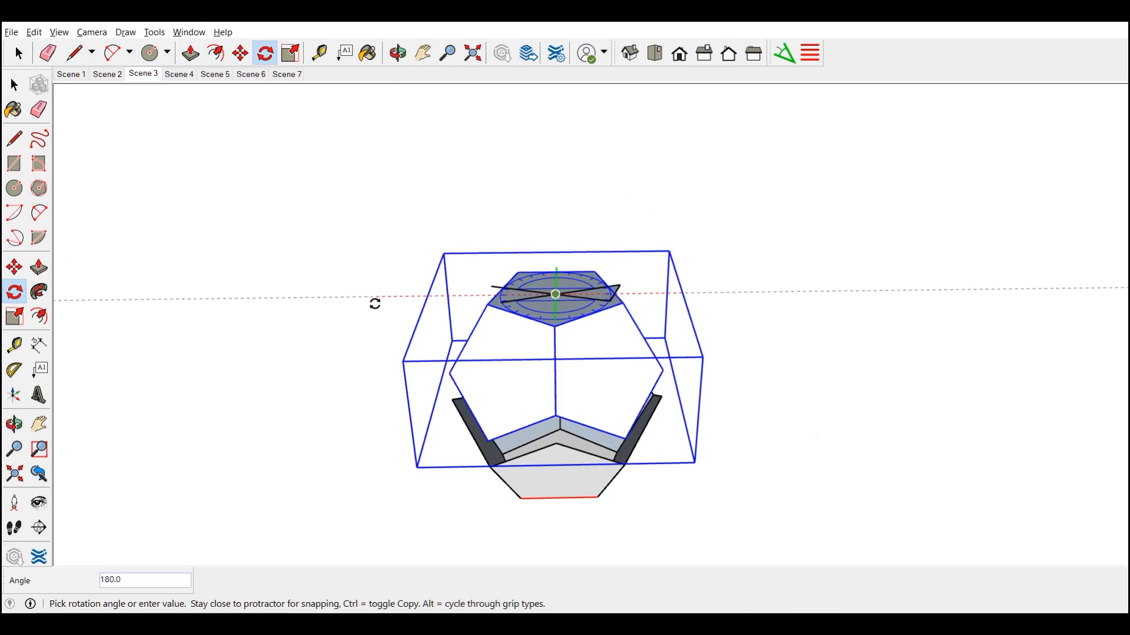
pyautogui.click(375, 304)
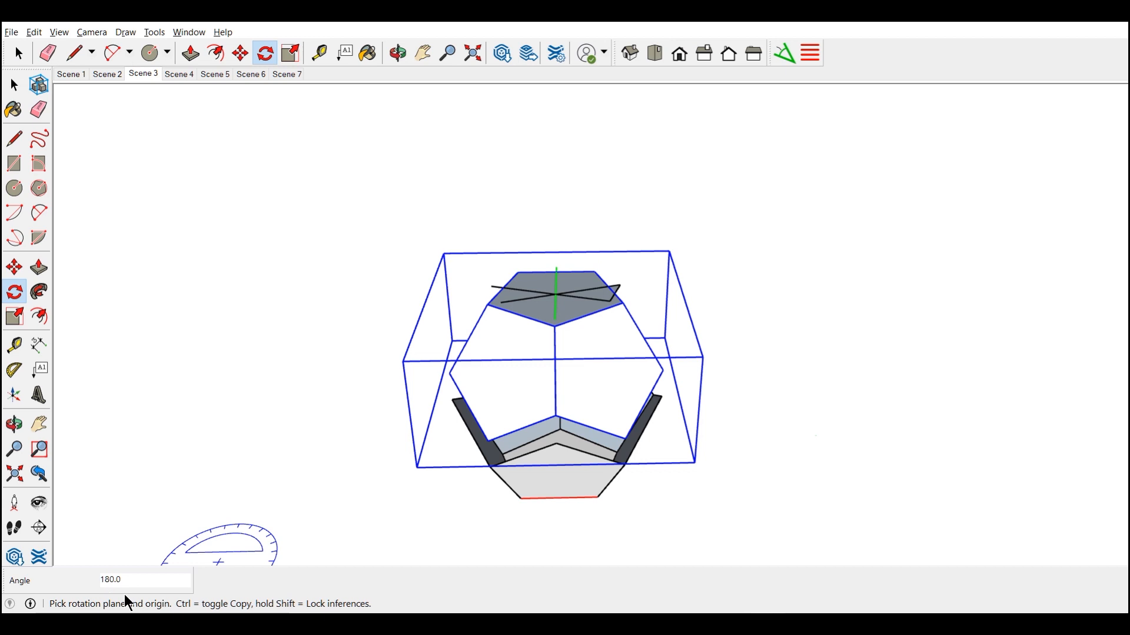
# Move the upper half down about 57 mm, from its front lowest corner onto the matching corner of the lower half
pyautogui.click(21, 268)
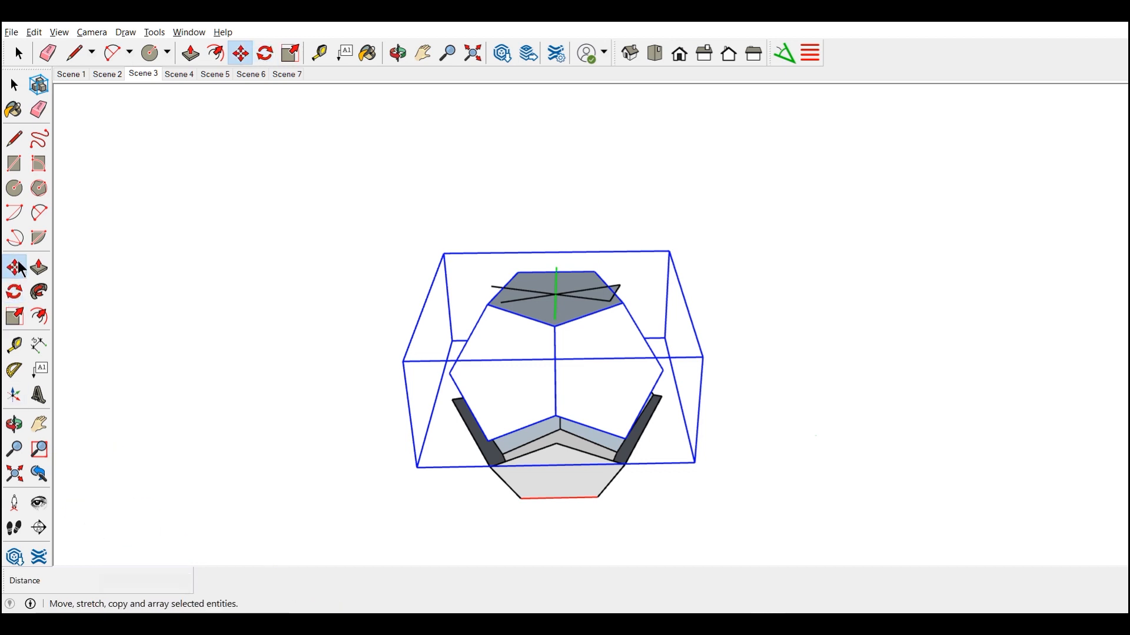
pyautogui.moveTo(479, 549); pyautogui.dragTo(665, 329, button='middle')
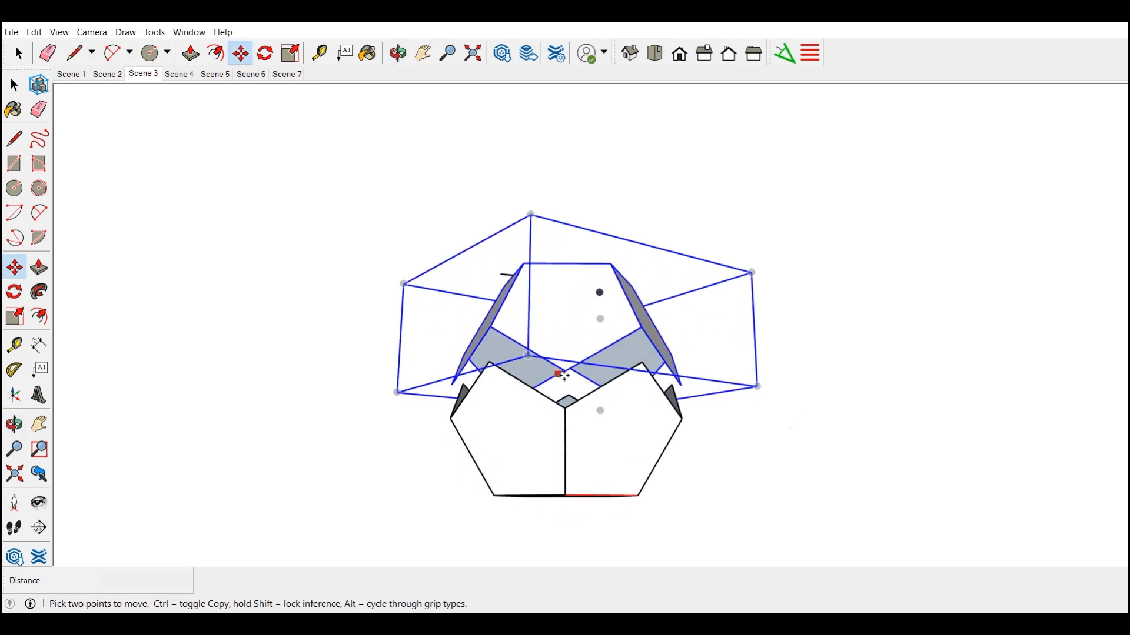
pyautogui.scroll(5, 566, 372)
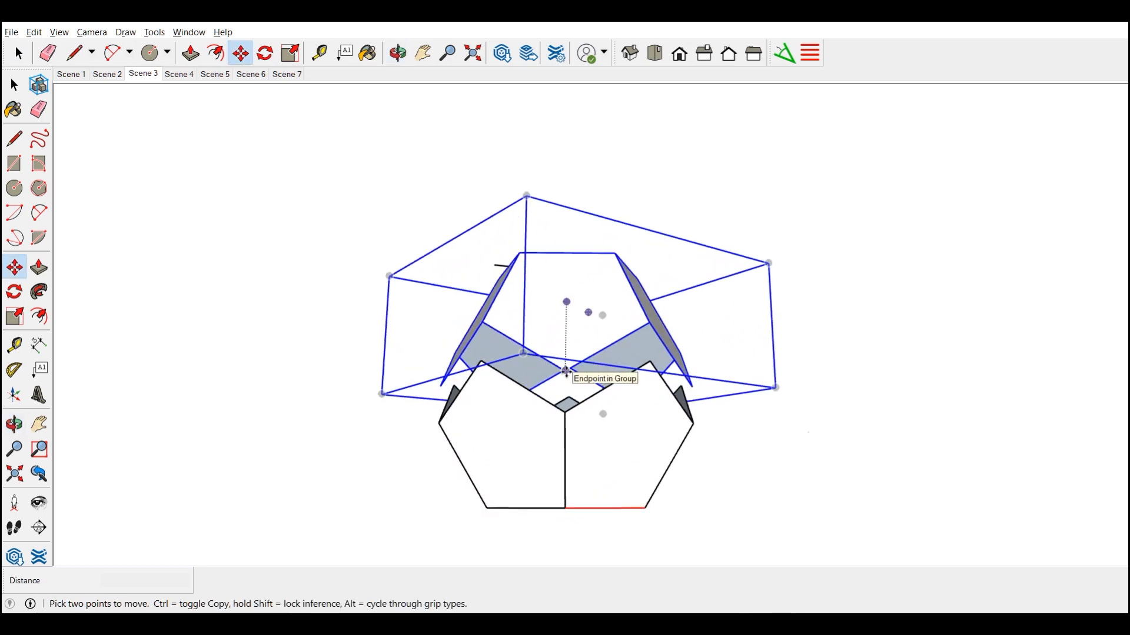
pyautogui.scroll(1, 564, 372)
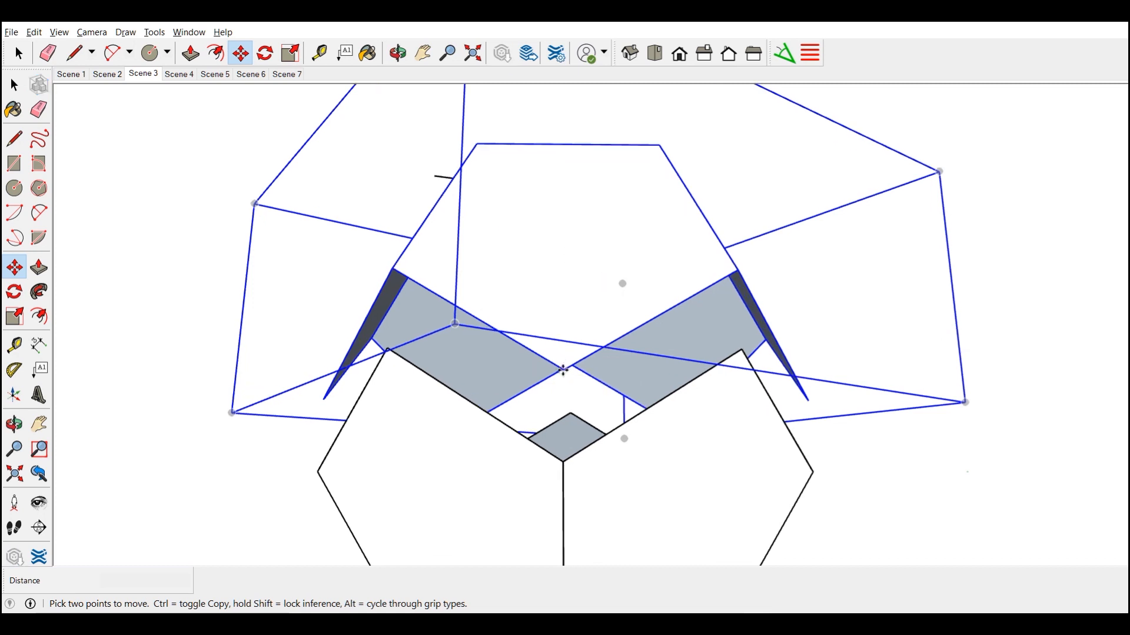
pyautogui.click(563, 370)
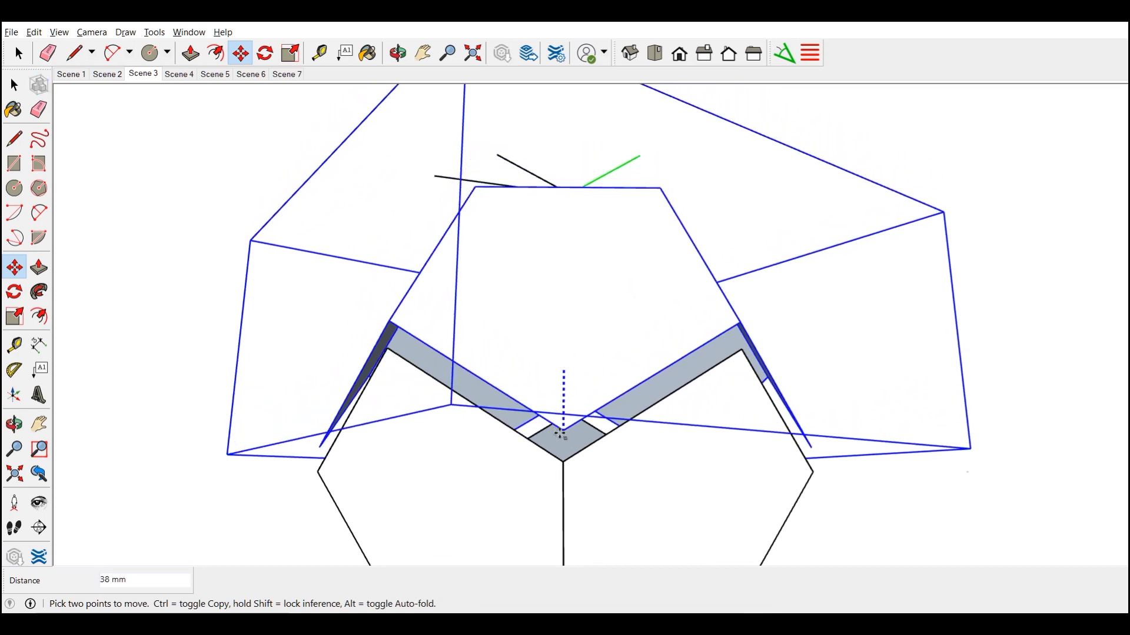
pyautogui.click(561, 460)
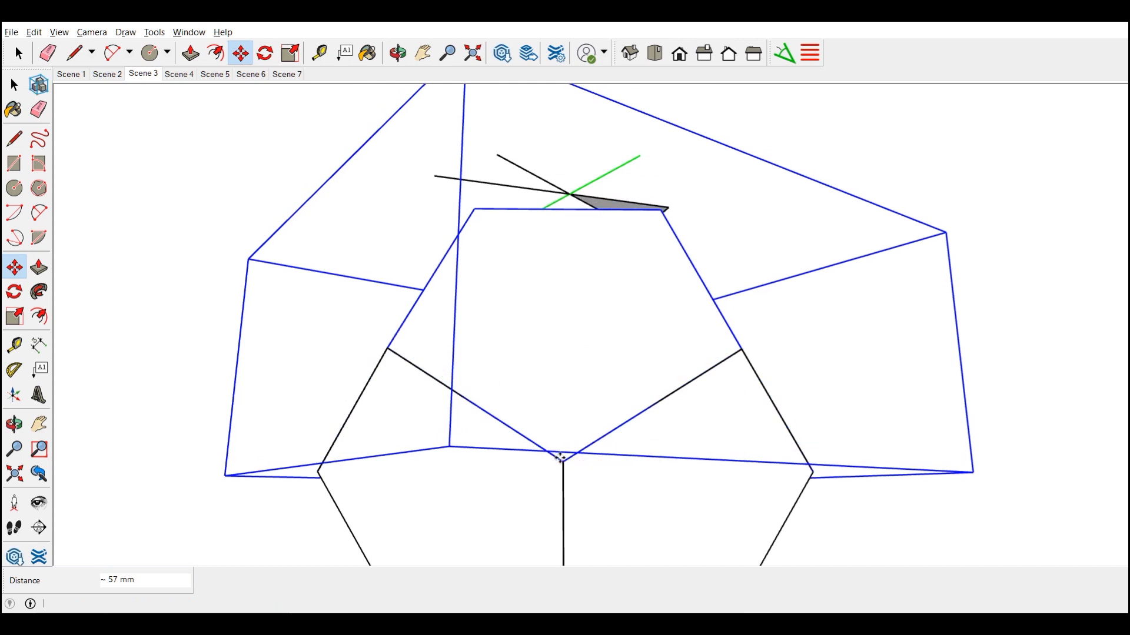
# Select the leftover centre-marking lines floating above the dodecahedron and delete them
pyautogui.scroll(-2, 560, 460)
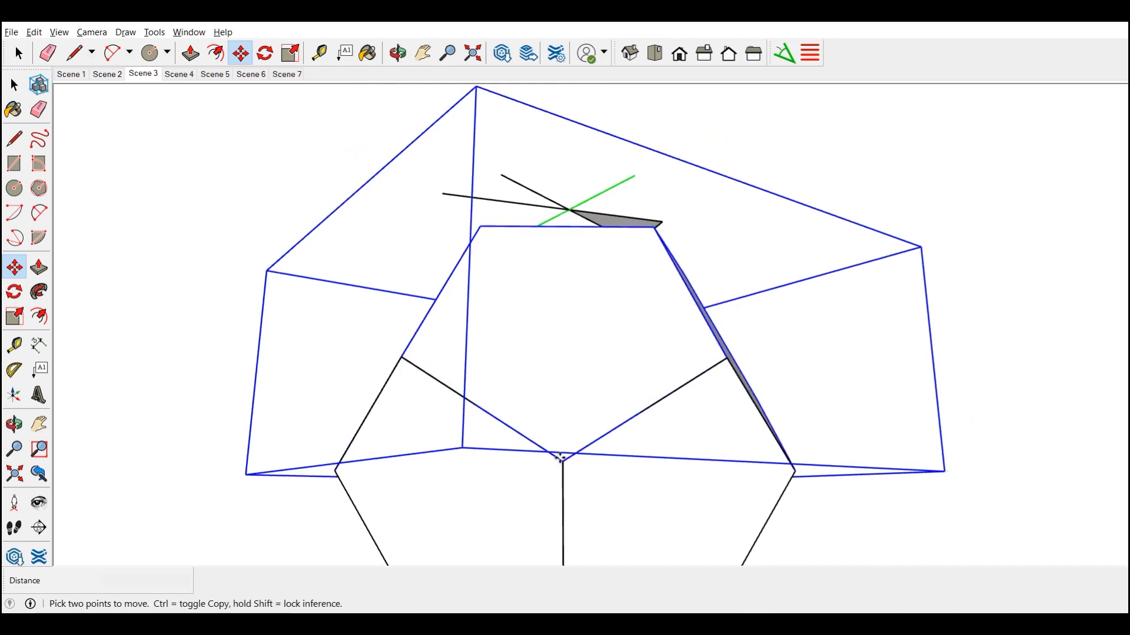
pyautogui.click(13, 476)
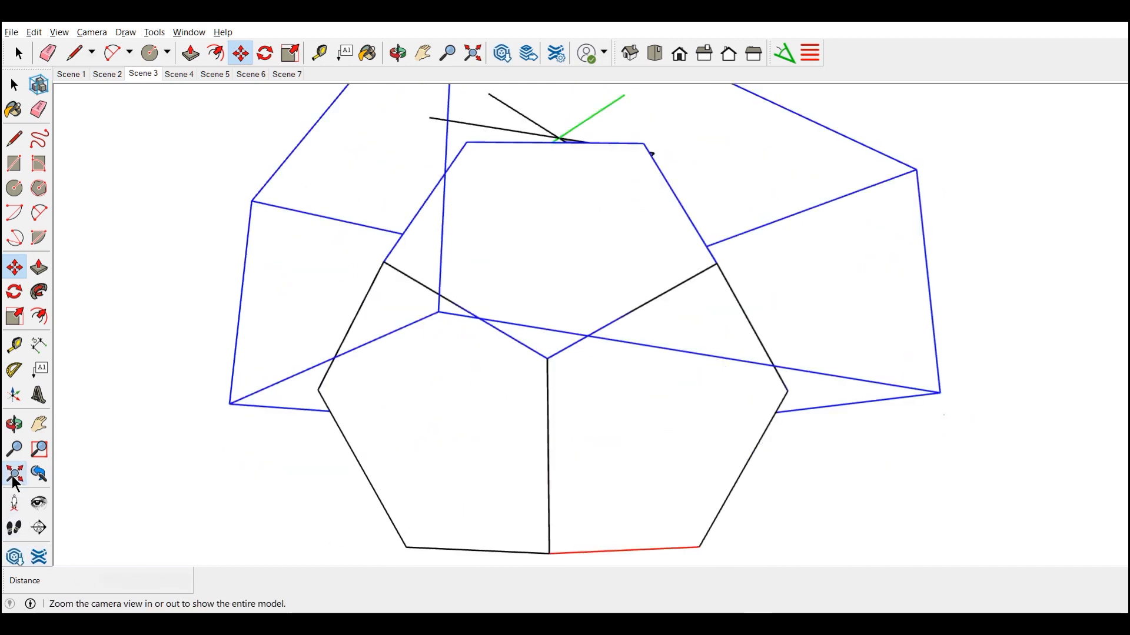
pyautogui.moveTo(621, 480); pyautogui.dragTo(449, 535, button='middle')
pyautogui.scroll(-4, 514, 482)
pyautogui.moveTo(515, 483); pyautogui.dragTo(616, 439, button='middle')
pyautogui.rightClick(619, 438)
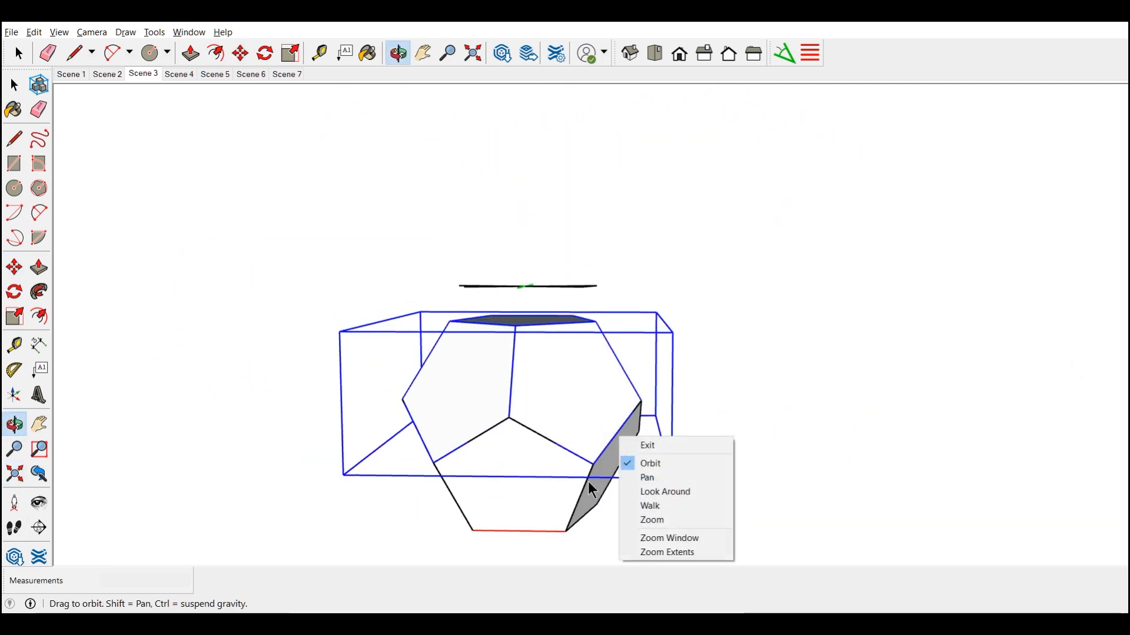
pyautogui.click(653, 446)
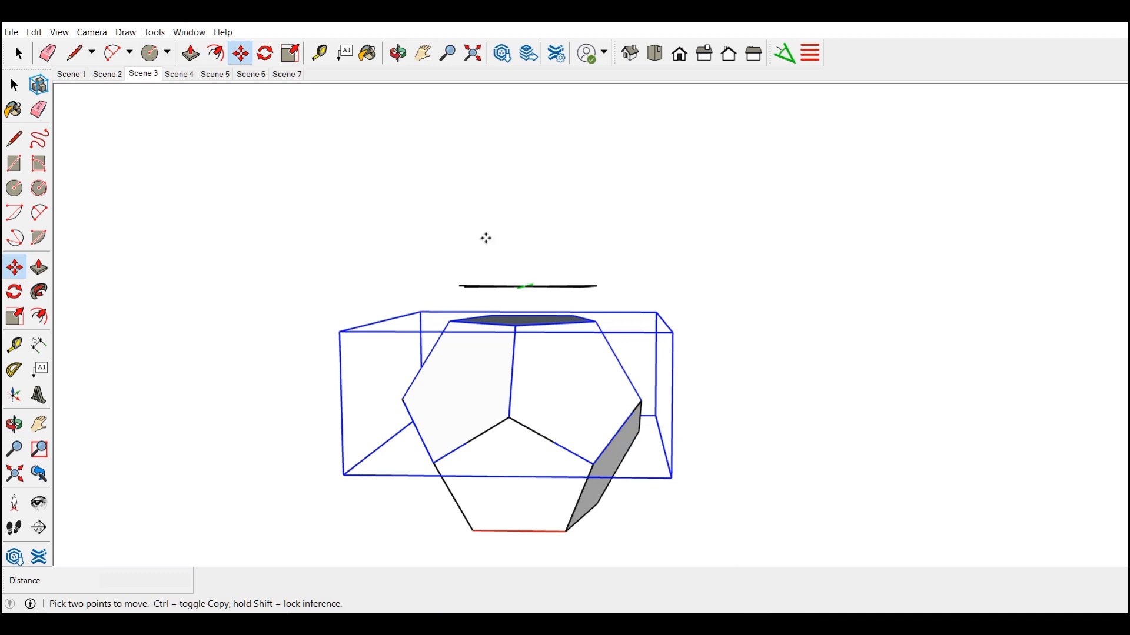
pyautogui.press('space')
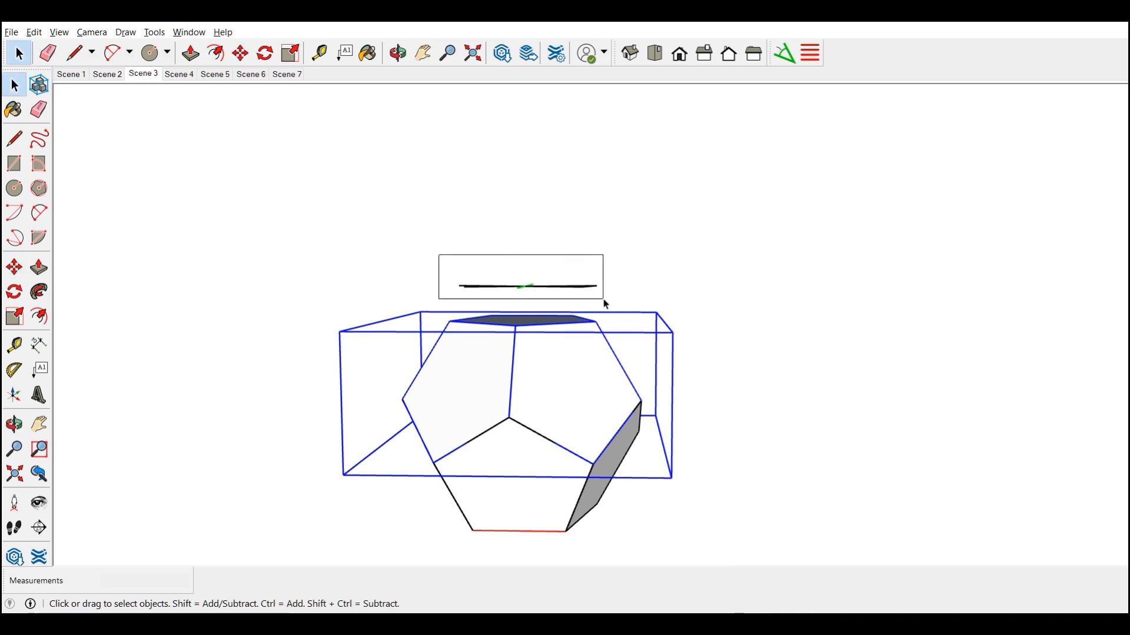
pyautogui.moveTo(606, 302); pyautogui.dragTo(608, 301)
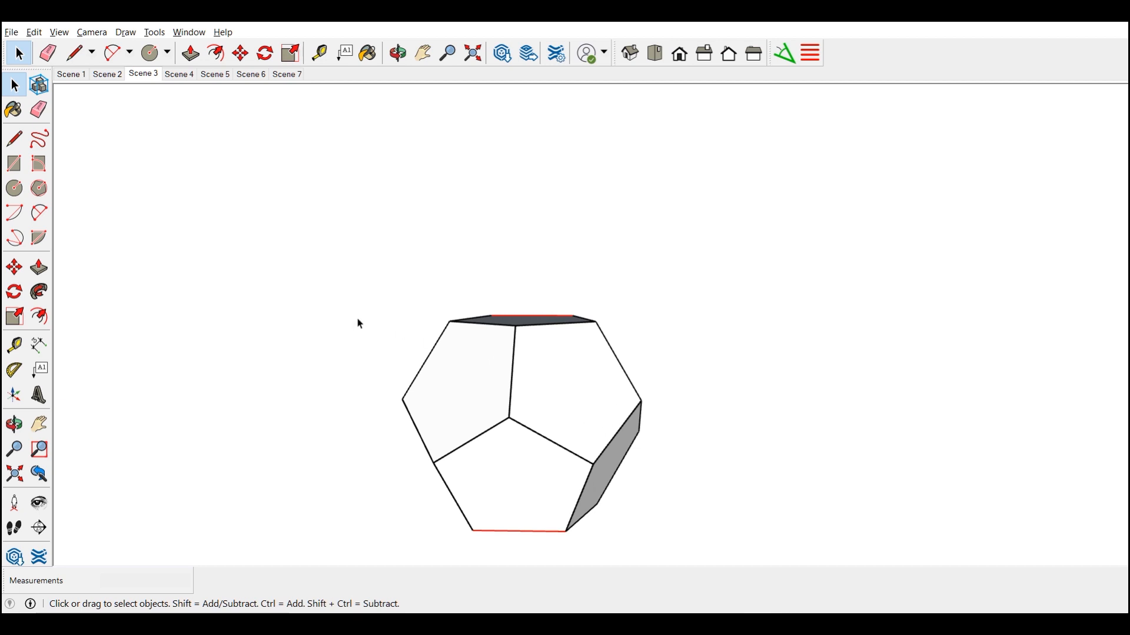
pyautogui.moveTo(360, 324); pyautogui.dragTo(670, 239, button='middle')
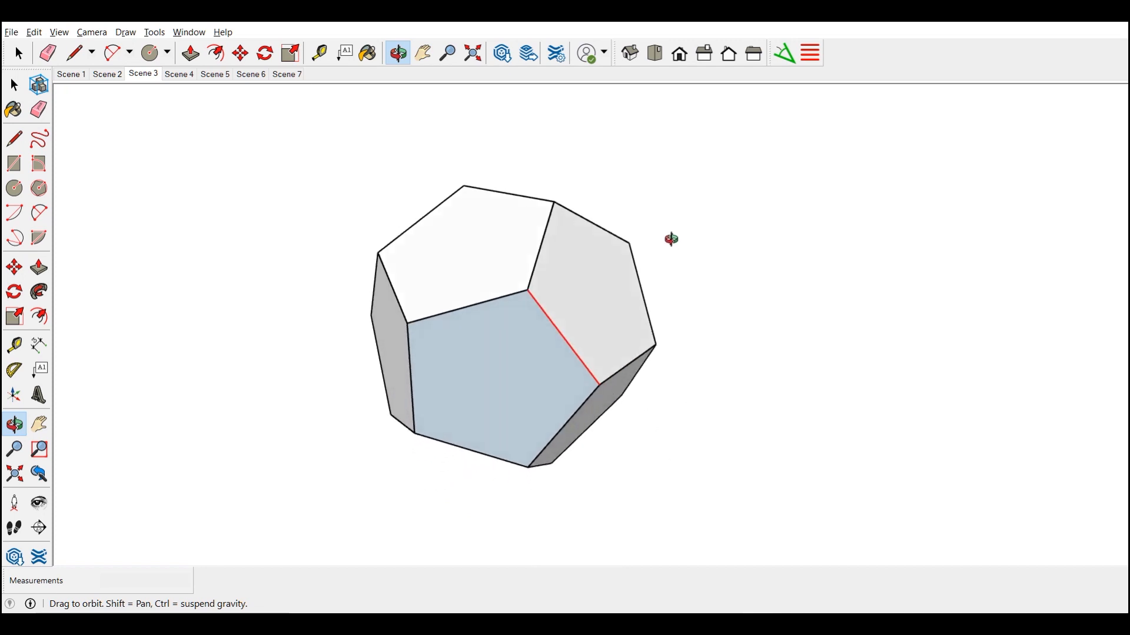
pyautogui.moveTo(764, 416); pyautogui.dragTo(91, 492, button='middle')
pyautogui.moveTo(699, 235); pyautogui.dragTo(630, 468, button='middle')
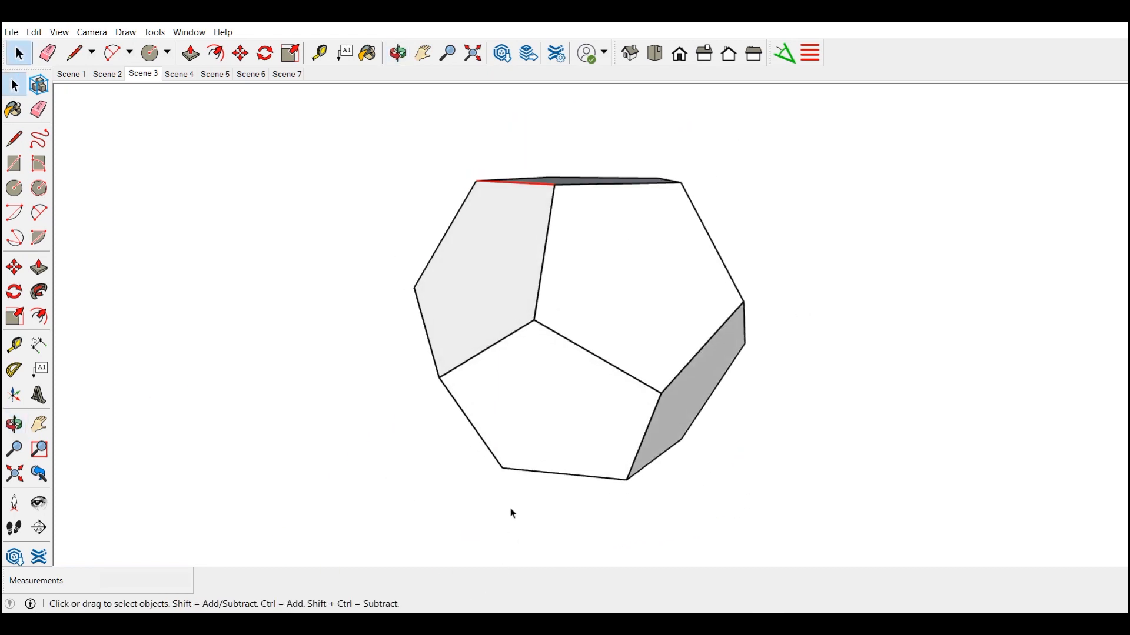